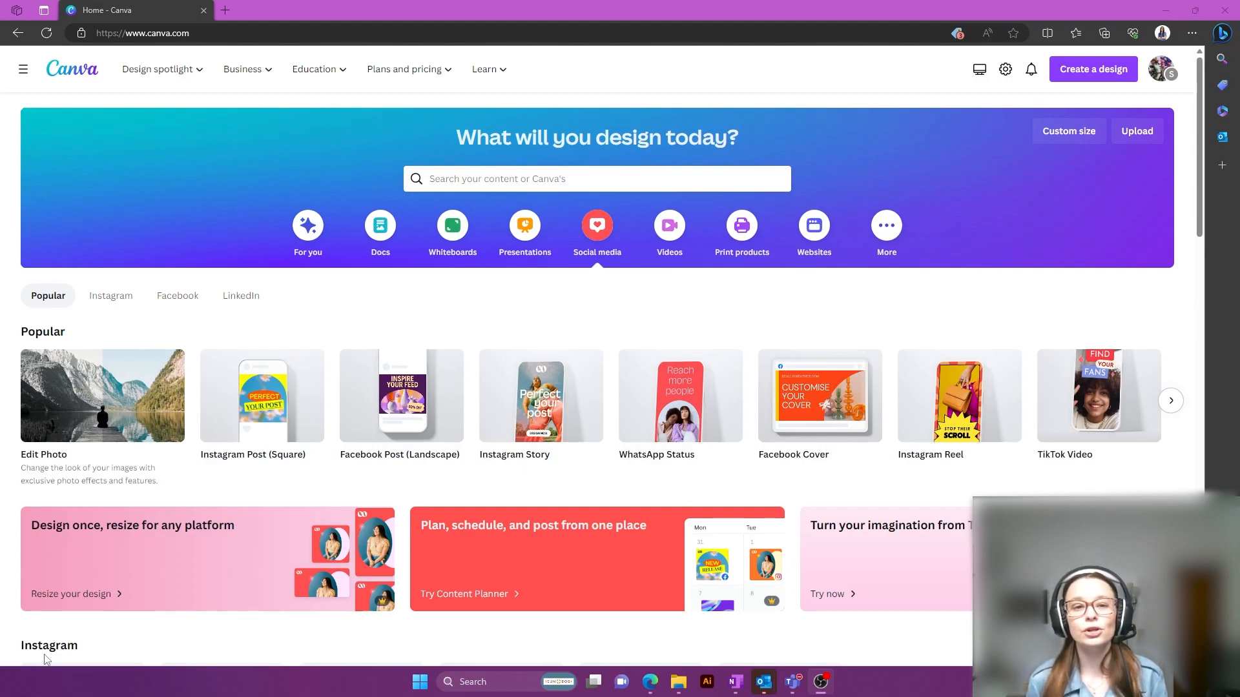
# Look through the design types offered for docs, whiteboards, presentations, social media, videos, print products and websites
pyautogui.click(381, 232)
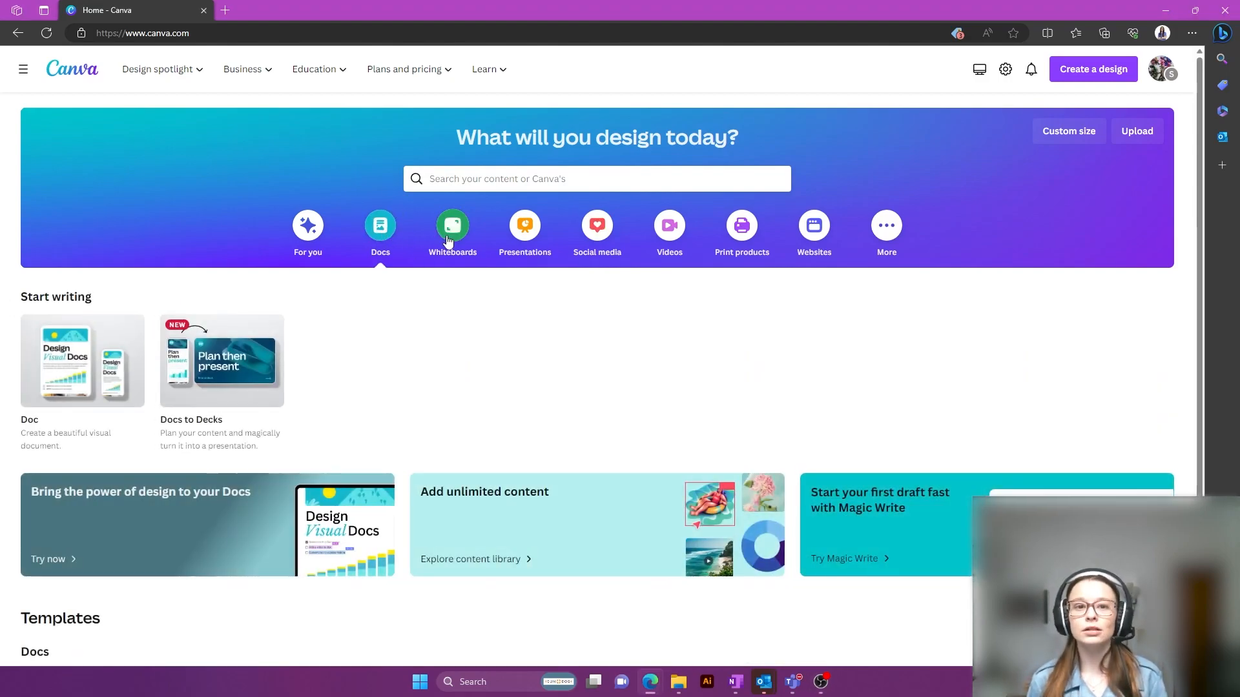
pyautogui.click(450, 236)
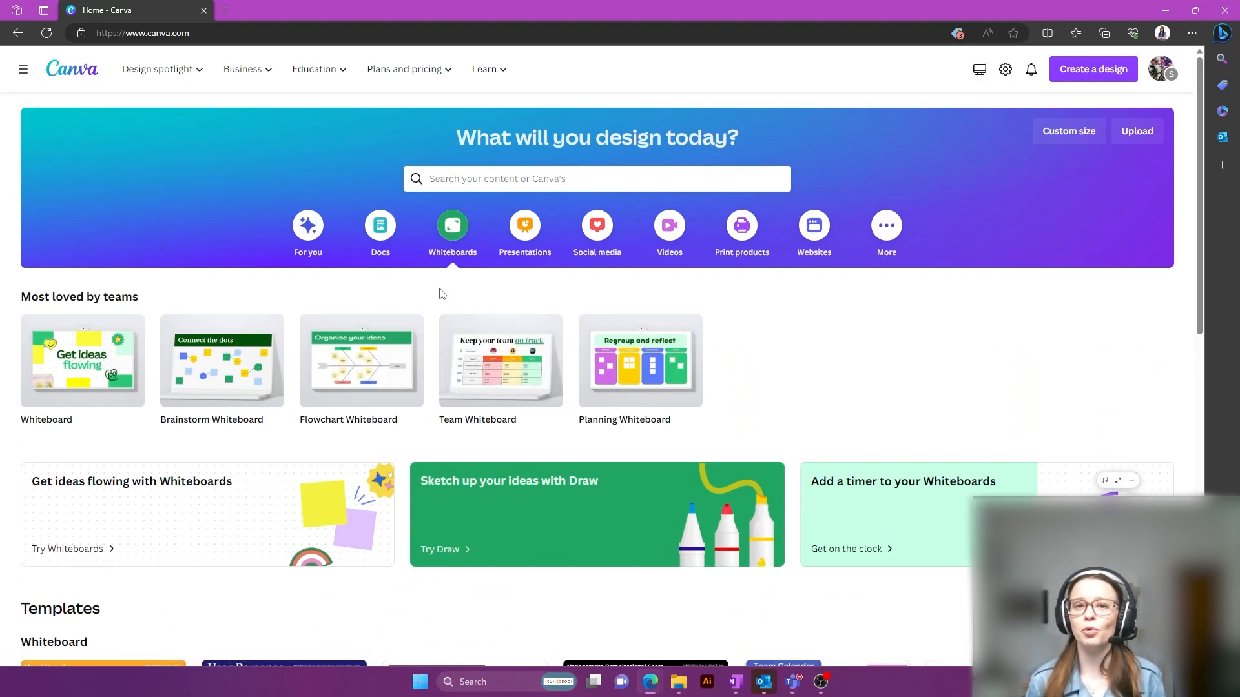
pyautogui.click(529, 233)
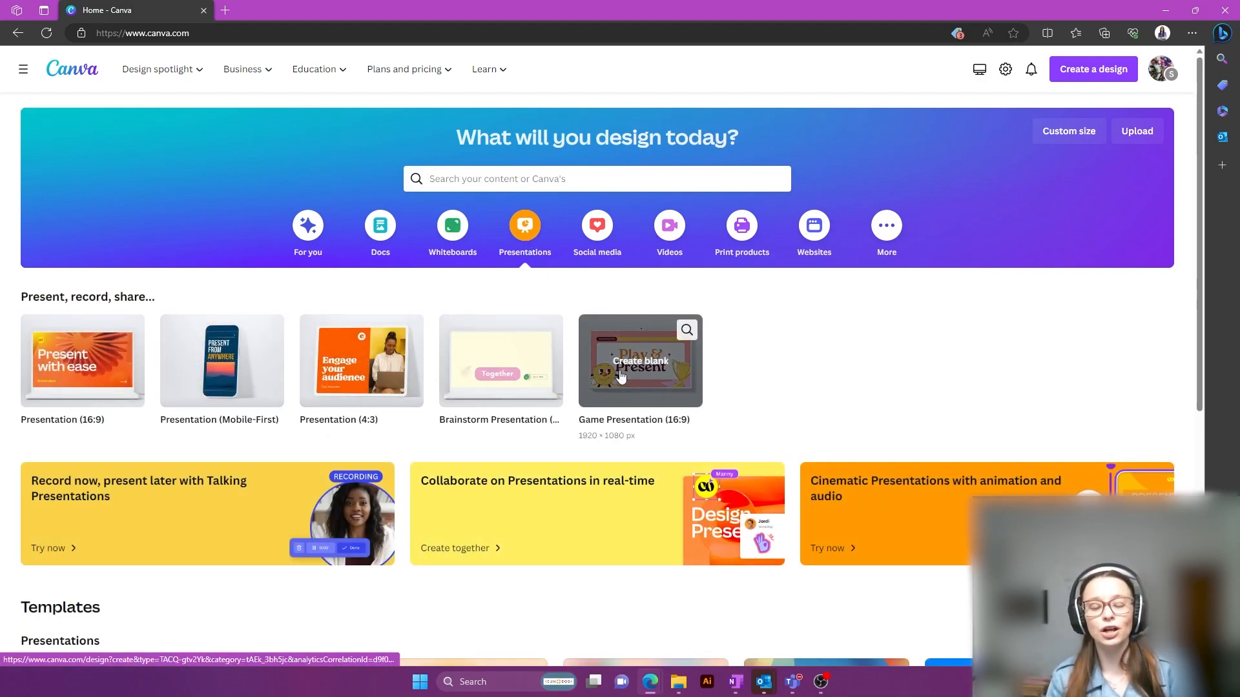
pyautogui.click(597, 225)
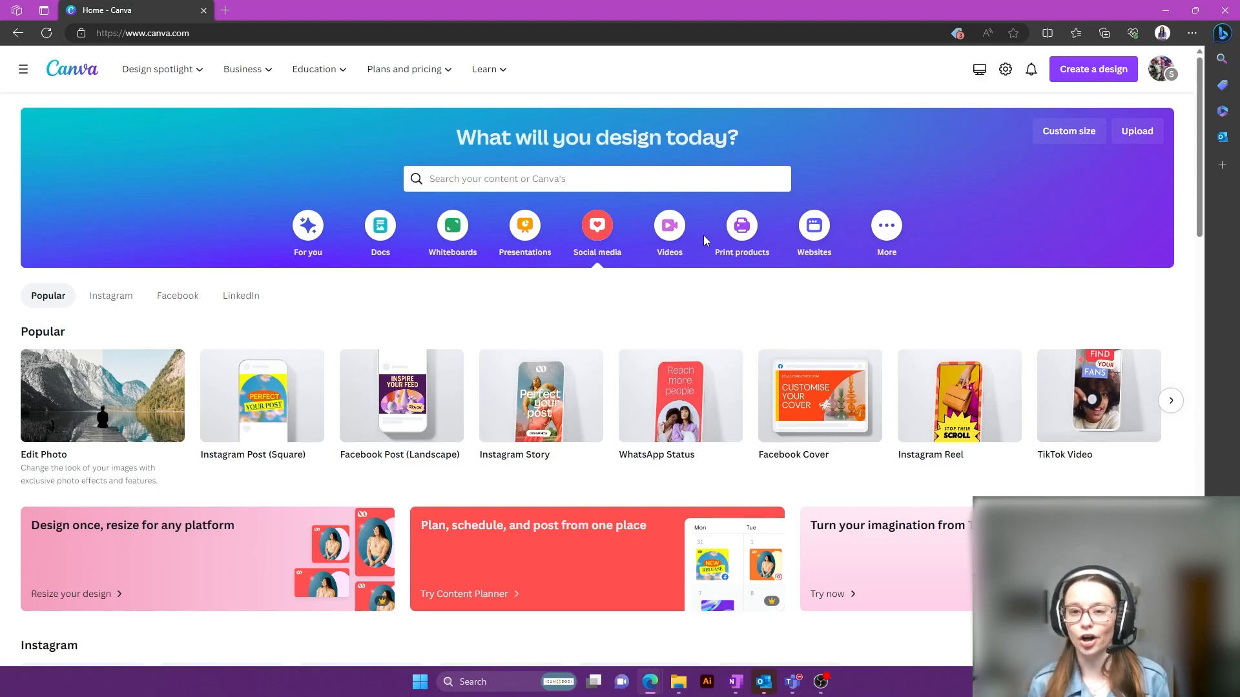
pyautogui.click(672, 242)
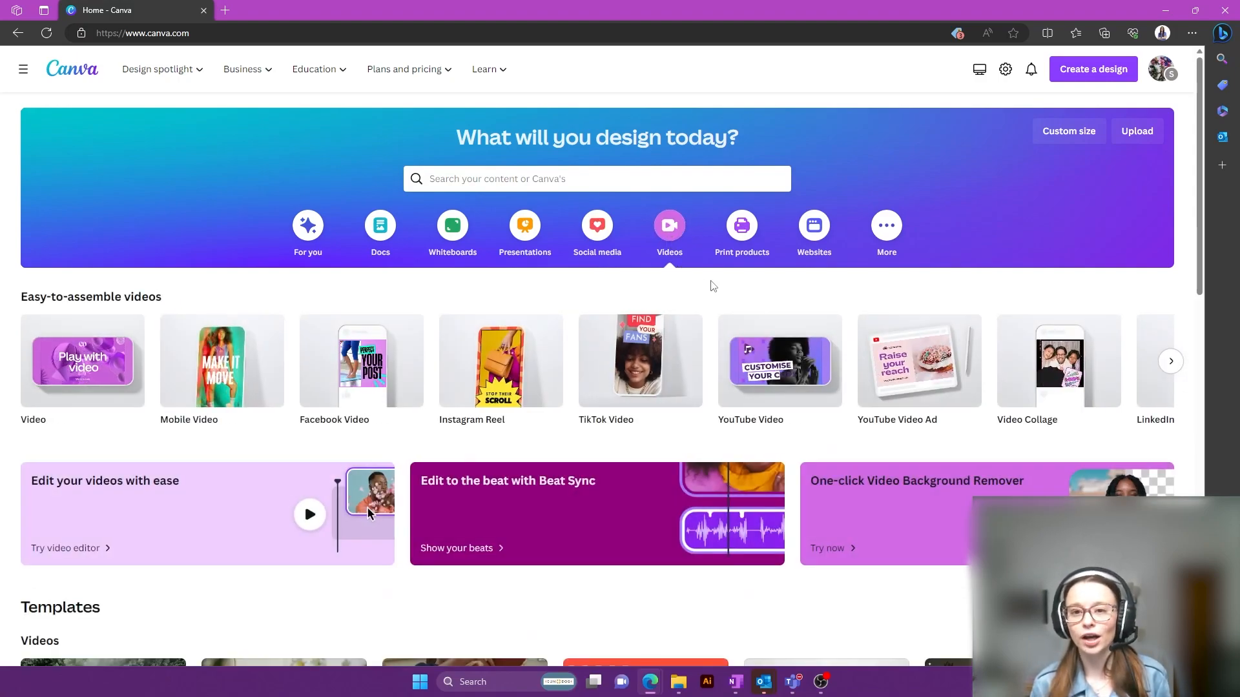
pyautogui.click(746, 239)
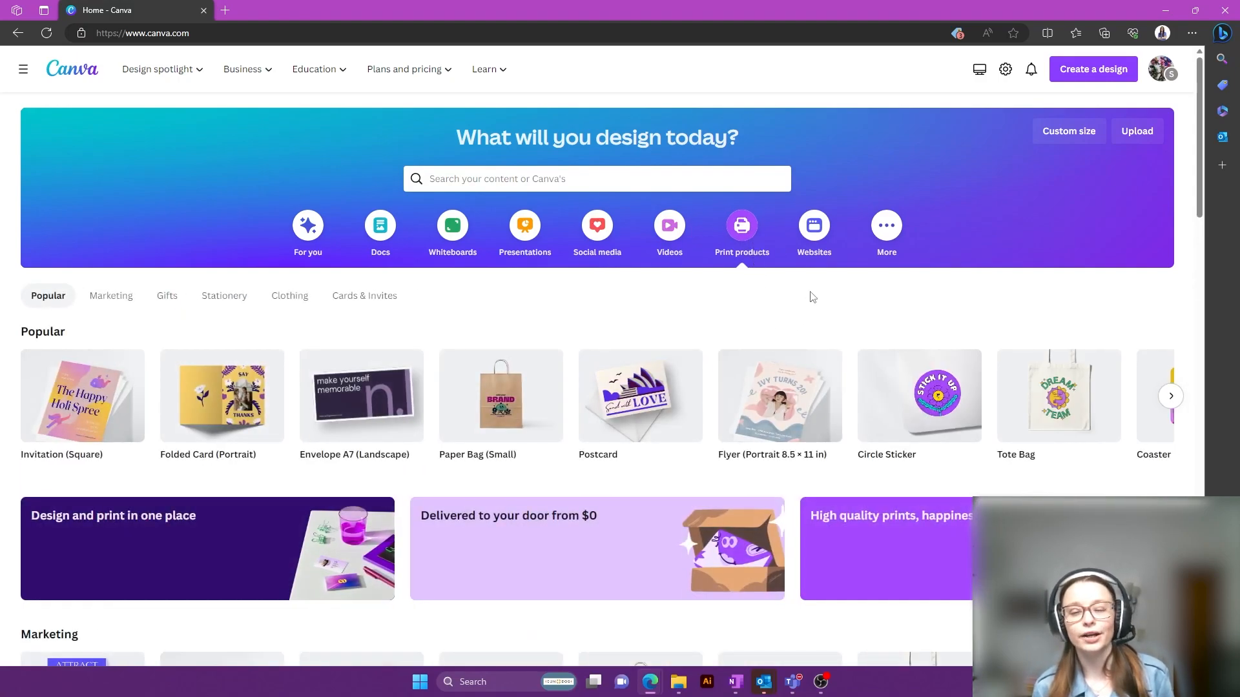
pyautogui.click(813, 229)
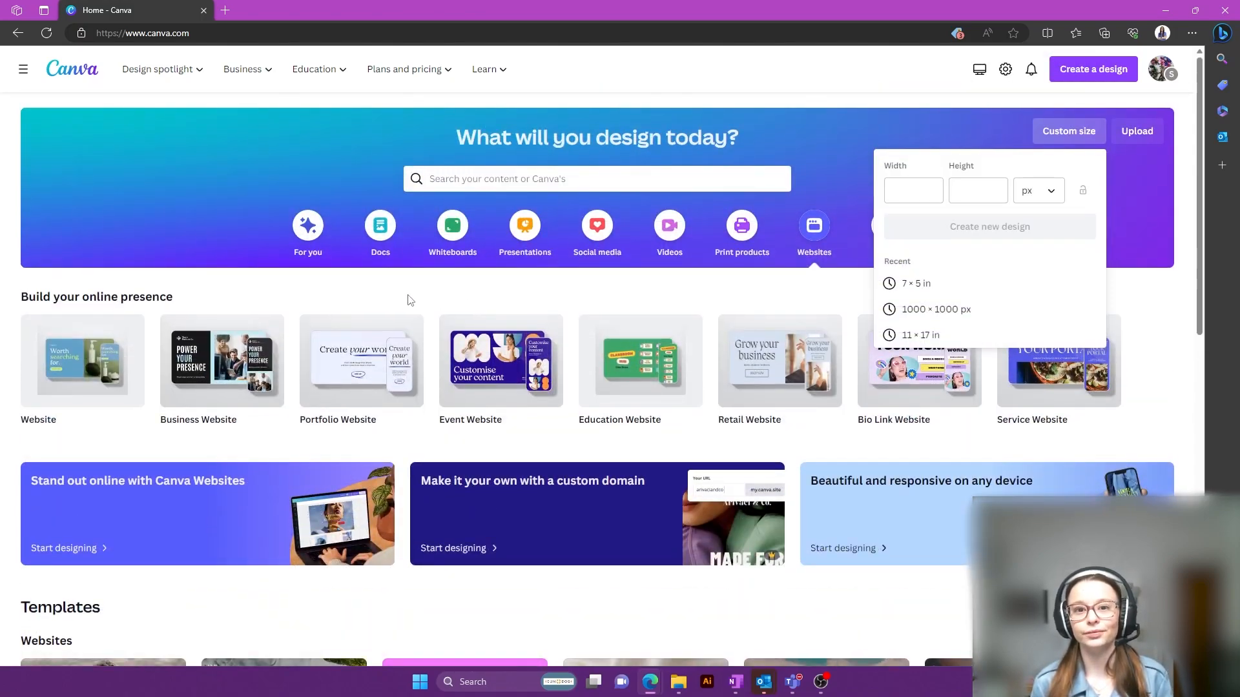
# Create a blank Facebook Post (Landscape) design from the social media formats
pyautogui.click(604, 240)
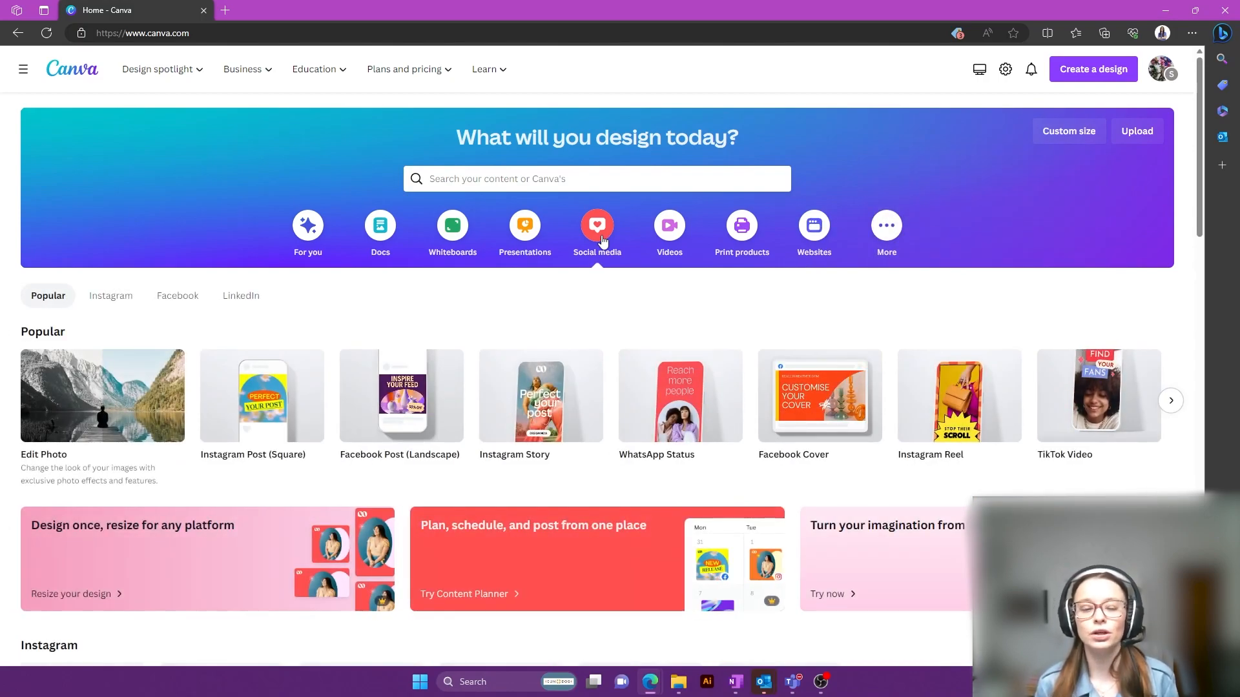
pyautogui.click(407, 397)
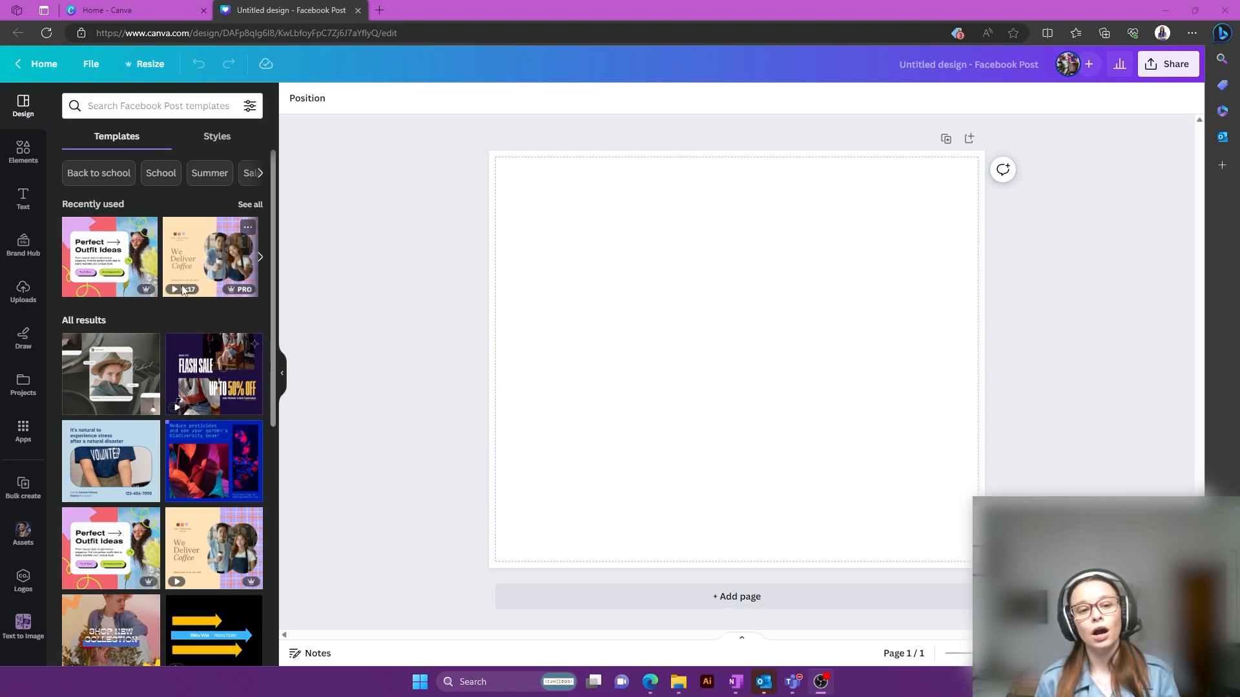
# Browse the ready-made Facebook Post templates available for the blank design
pyautogui.scroll(-2, 182, 288)
pyautogui.scroll(-10, 182, 288)
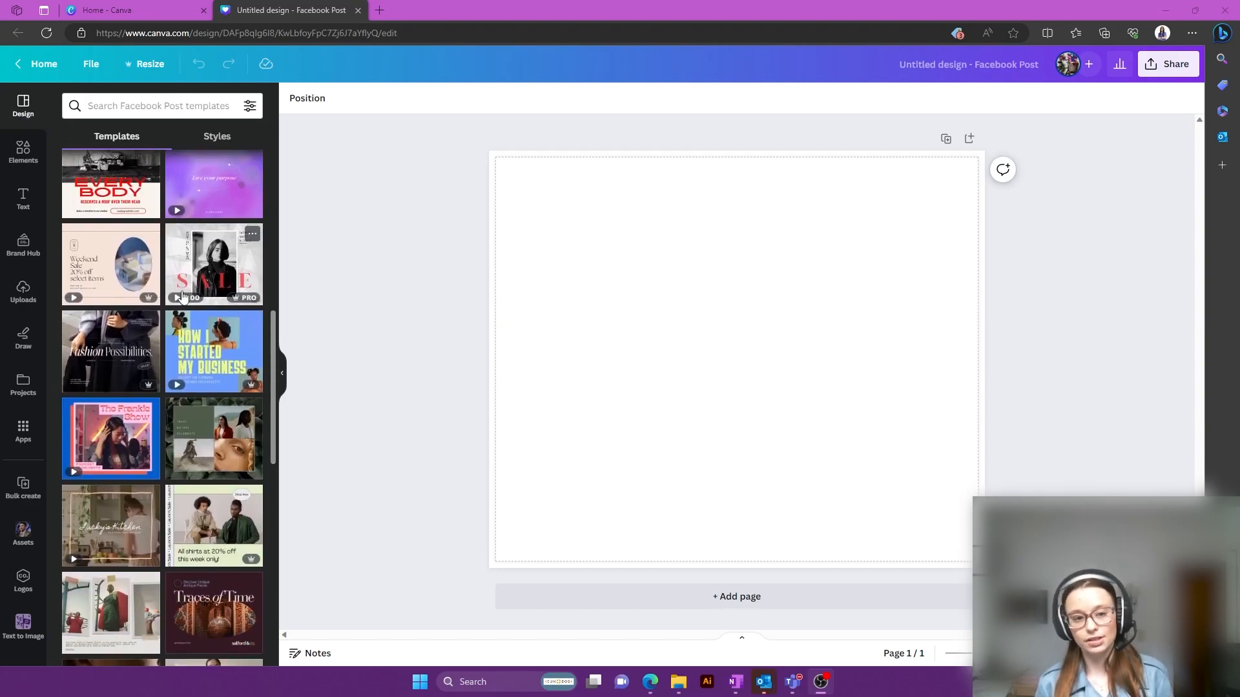
pyautogui.scroll(-3, 149, 319)
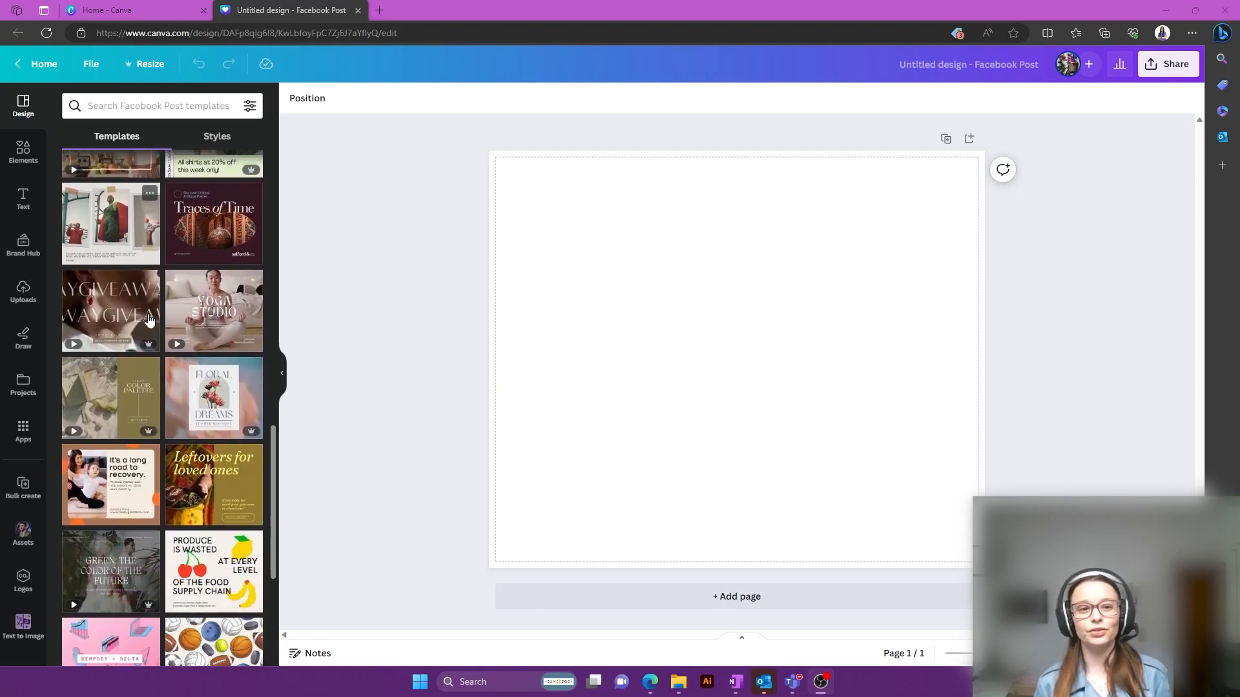
pyautogui.scroll(-2, 149, 320)
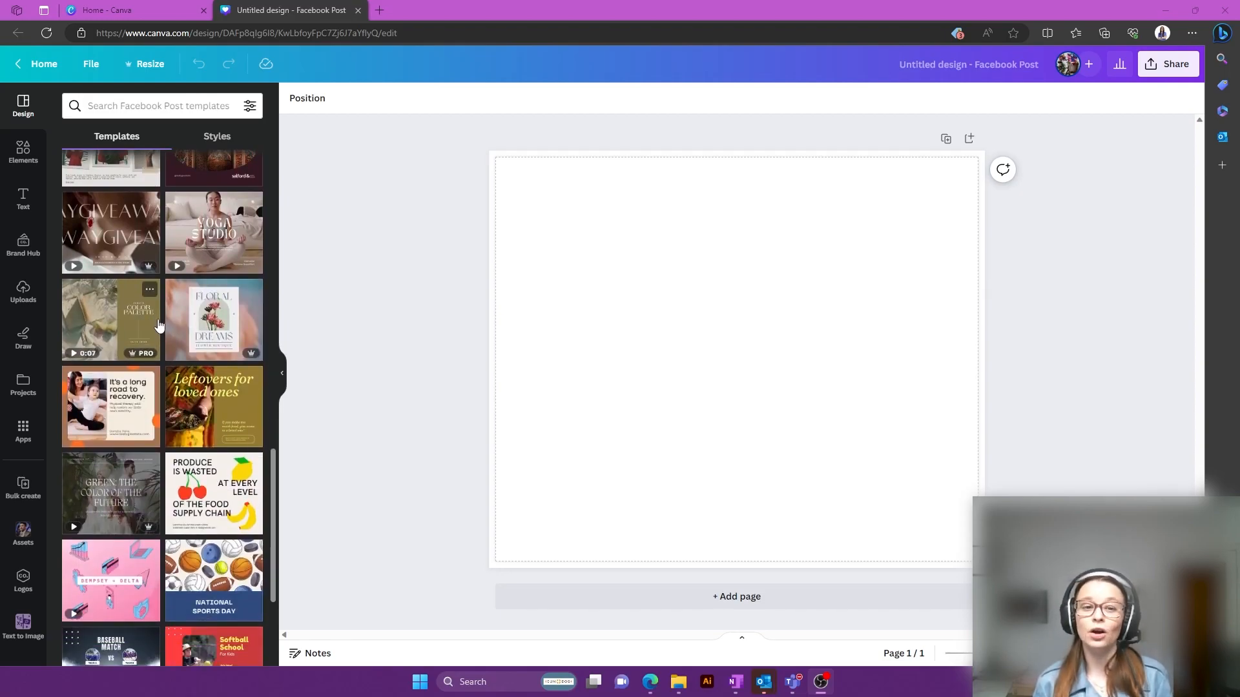
pyautogui.scroll(-2, 185, 320)
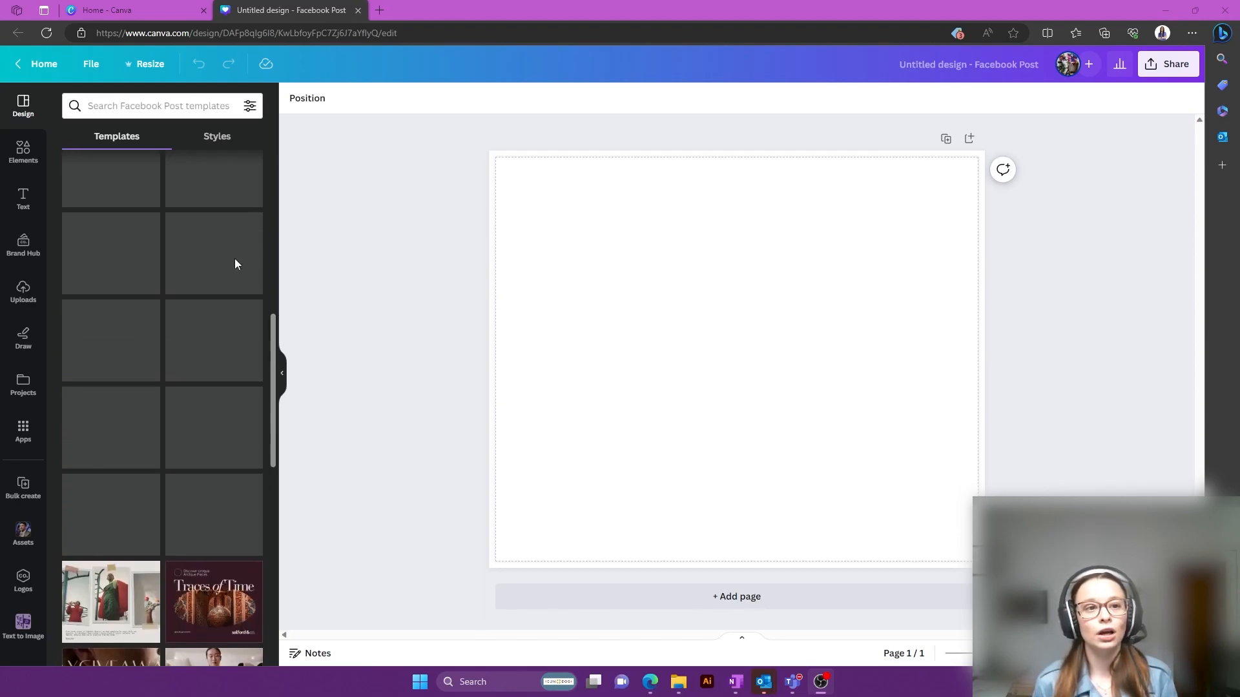
# Review the design styles, including brand fonts, combinations, color palettes and font sets
pyautogui.click(220, 137)
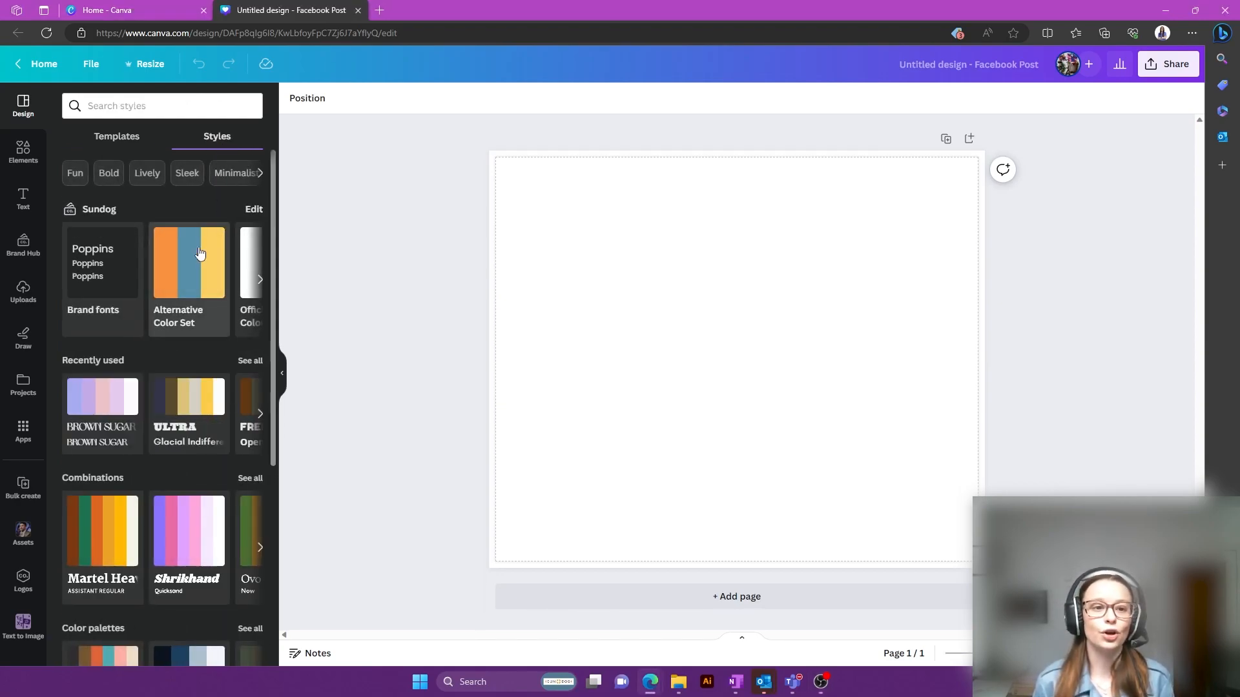
pyautogui.scroll(-3, 196, 249)
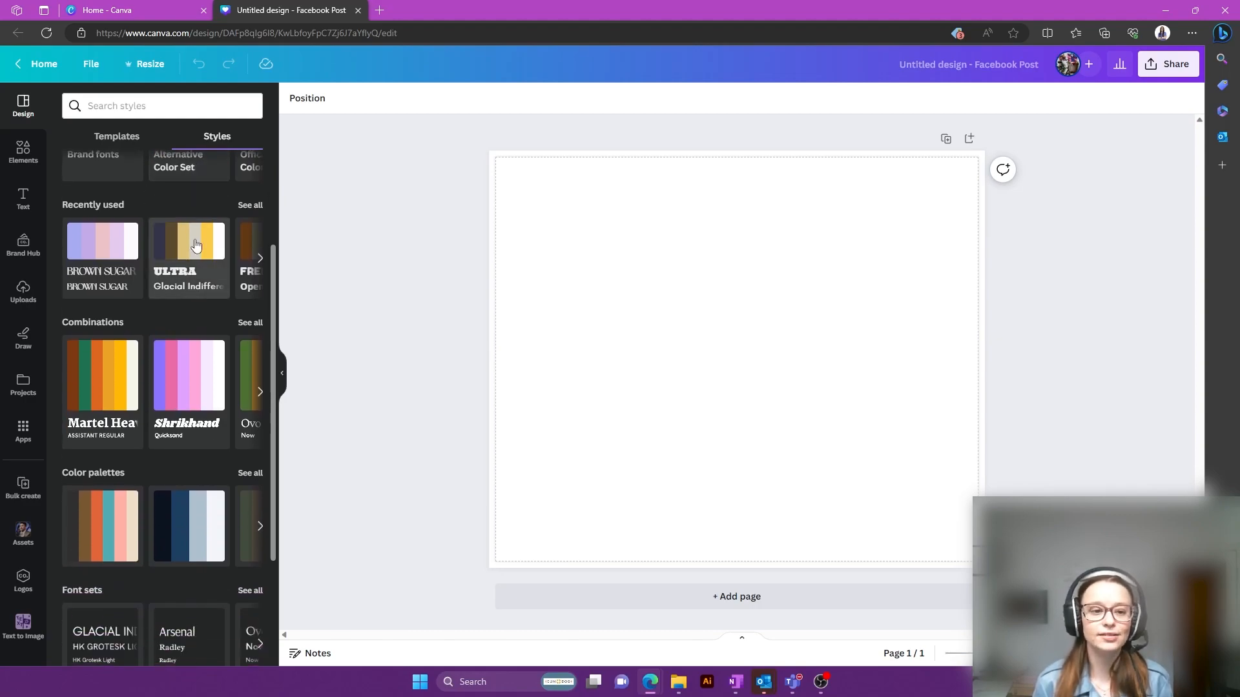
pyautogui.scroll(-3, 197, 244)
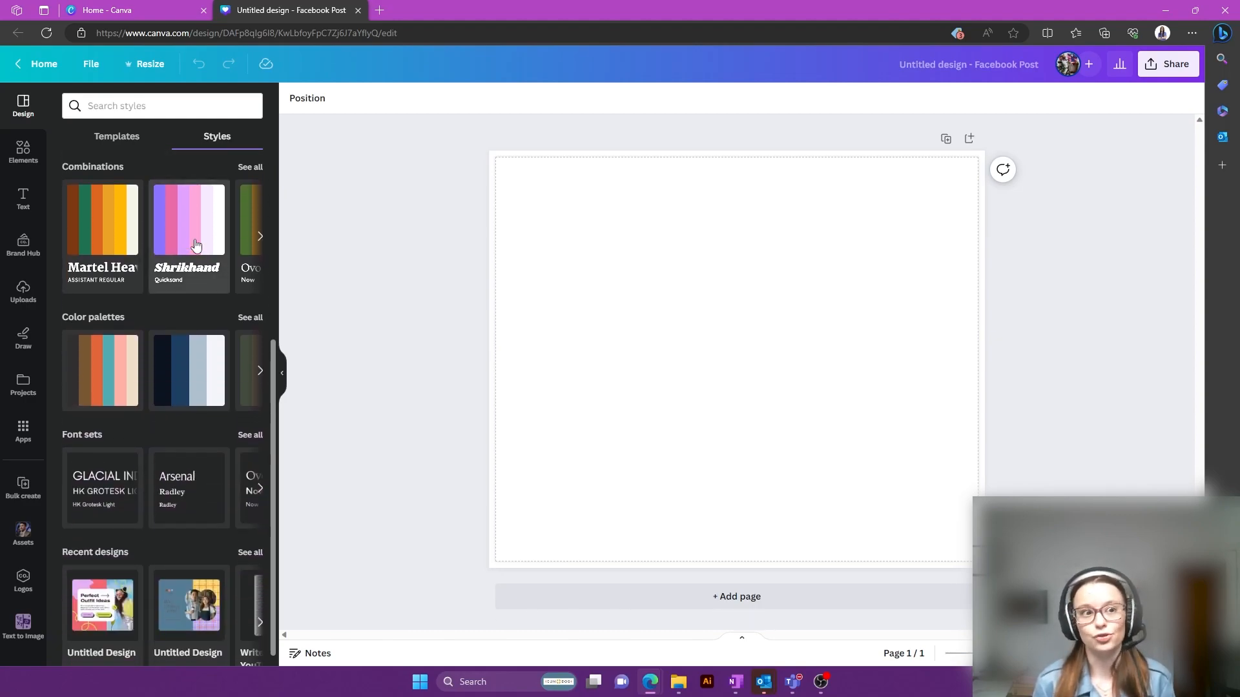
# Search the elements library for "the cloud" and browse the matching graphics
pyautogui.click(31, 168)
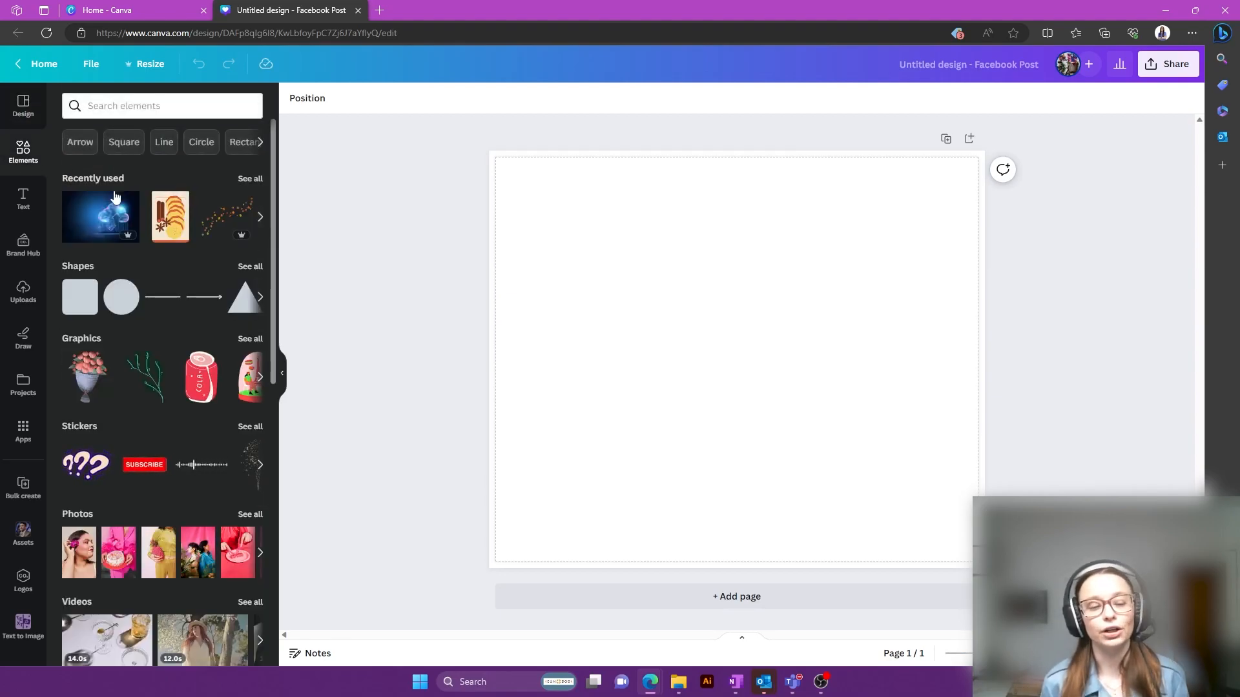
pyautogui.click(115, 108)
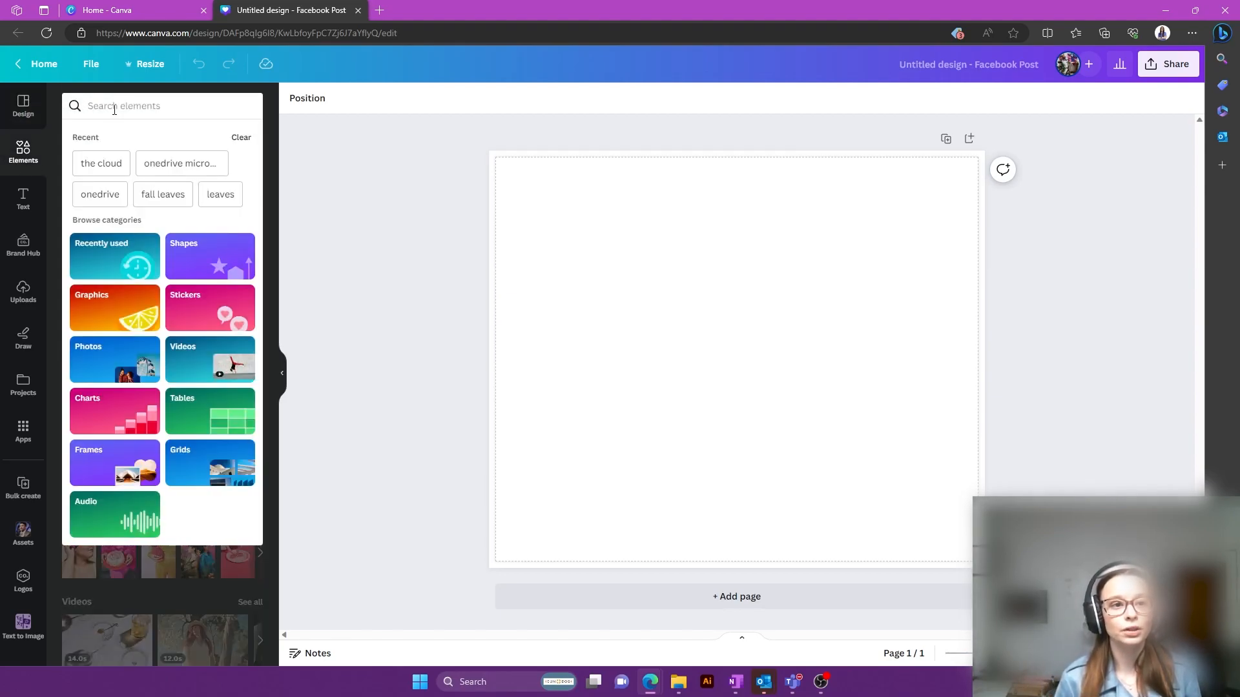
pyautogui.click(99, 173)
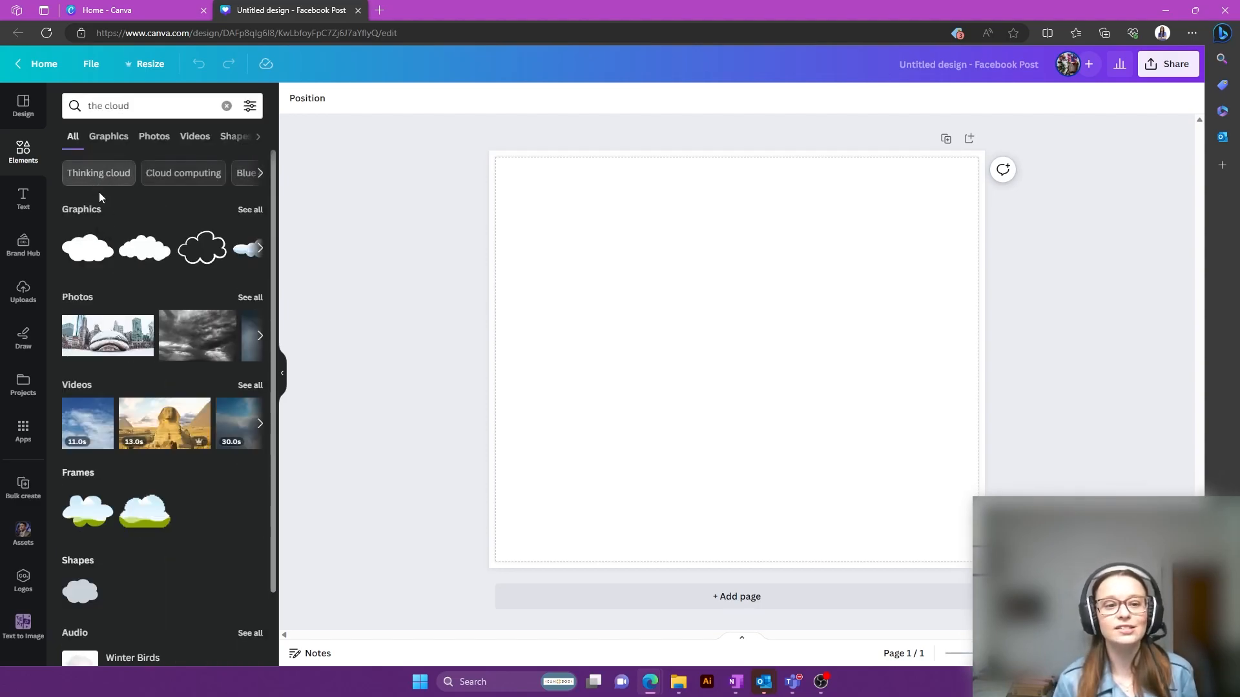
pyautogui.click(108, 136)
pyautogui.scroll(-1, 137, 266)
pyautogui.scroll(1, 137, 266)
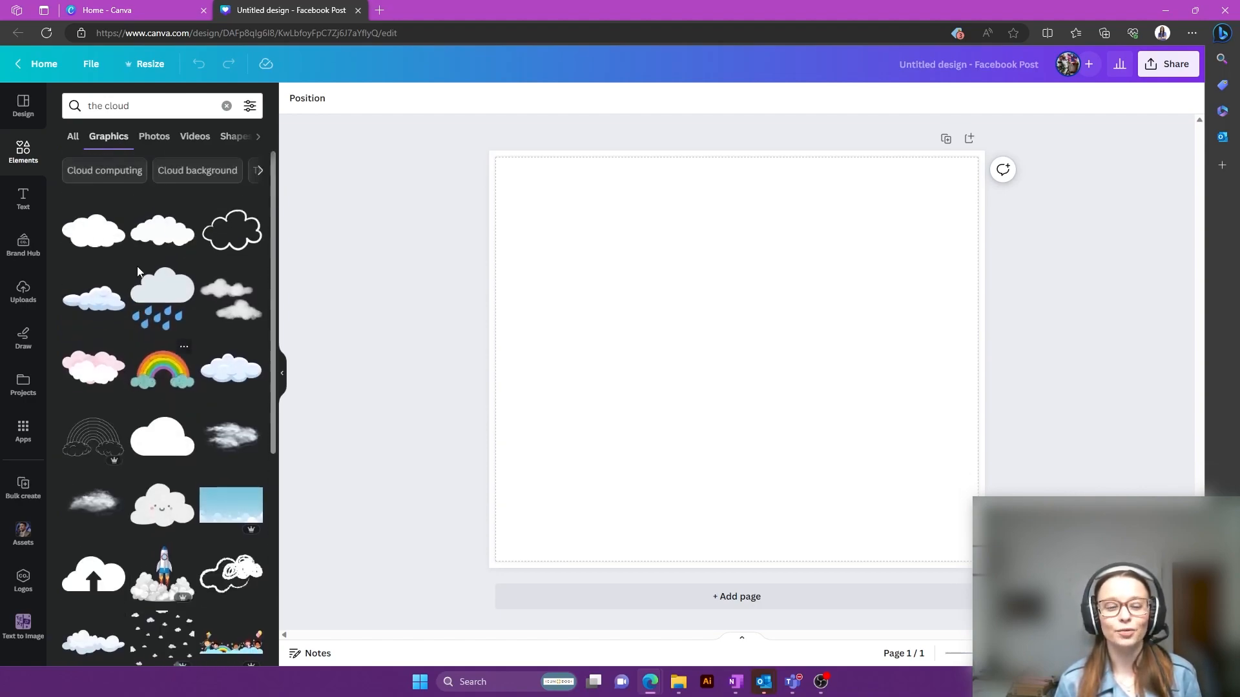
pyautogui.scroll(-5, 137, 271)
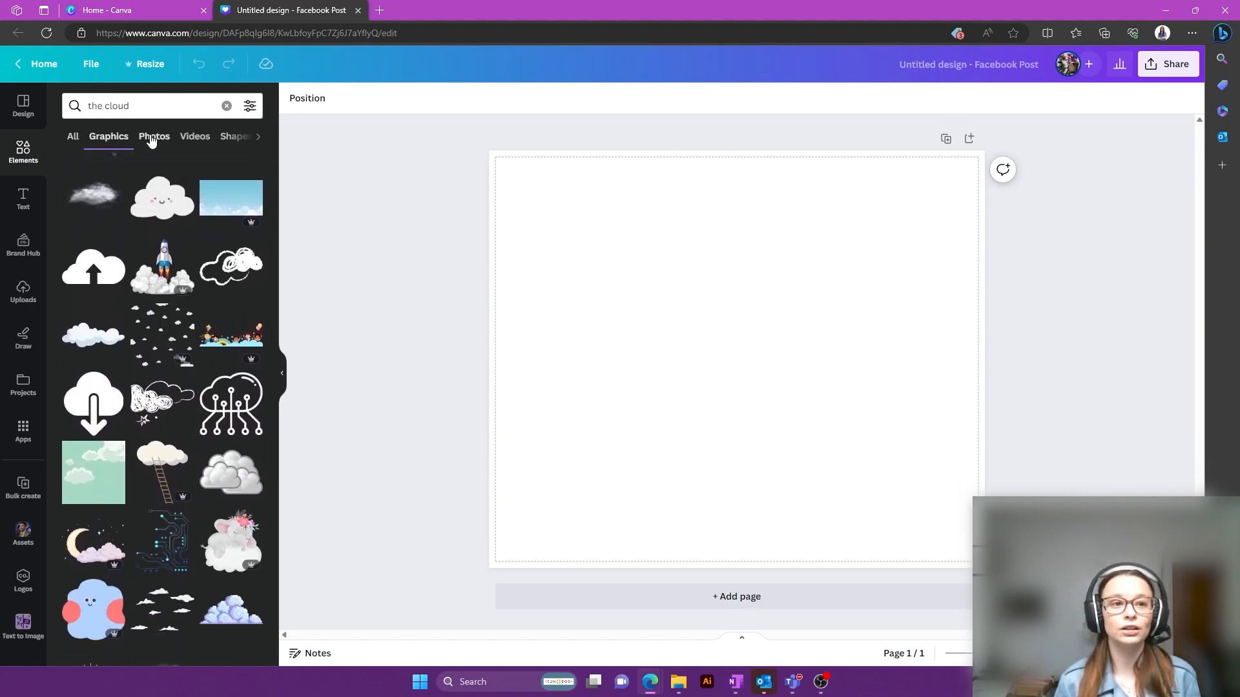
# Examine the photo and video results for "the cloud", previewing one of the videos
pyautogui.click(153, 137)
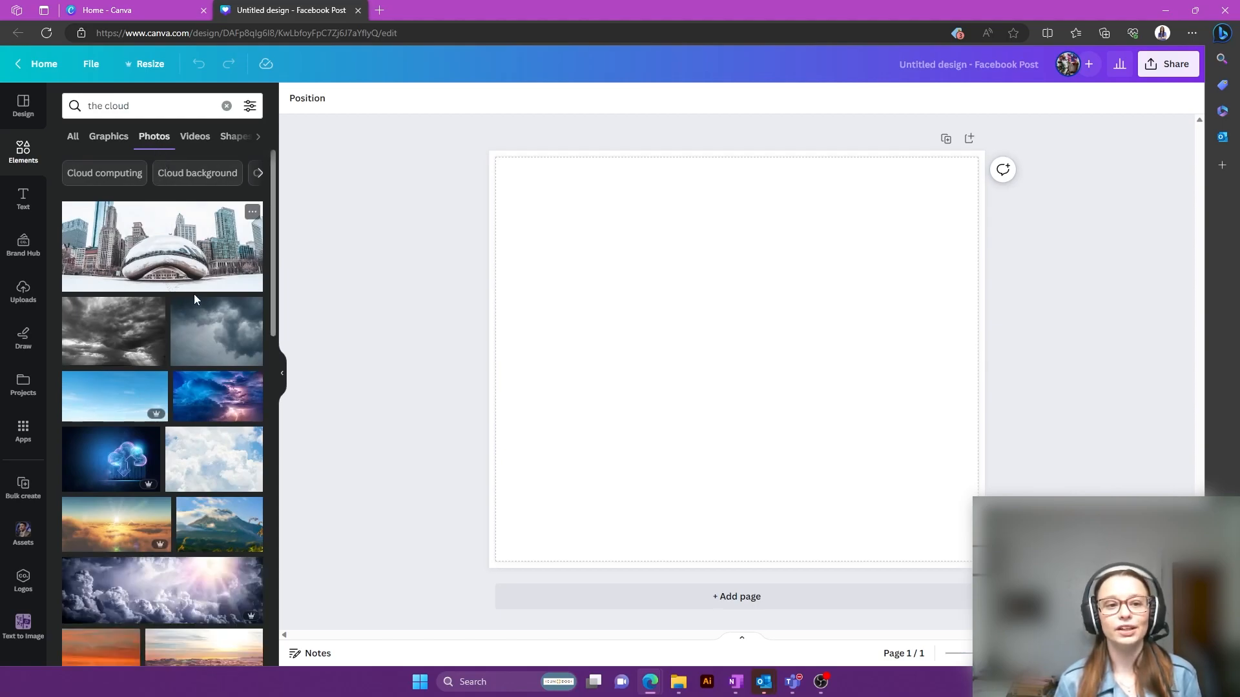
pyautogui.scroll(-3, 210, 367)
pyautogui.scroll(3, 163, 347)
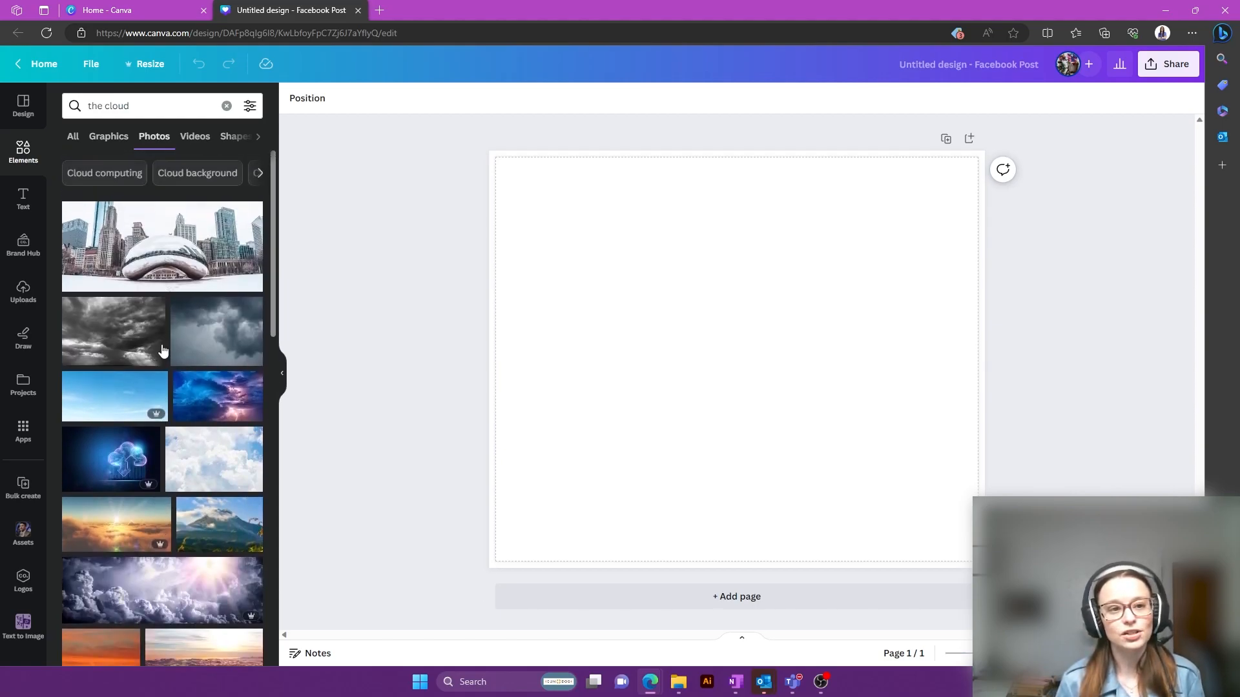
pyautogui.click(191, 138)
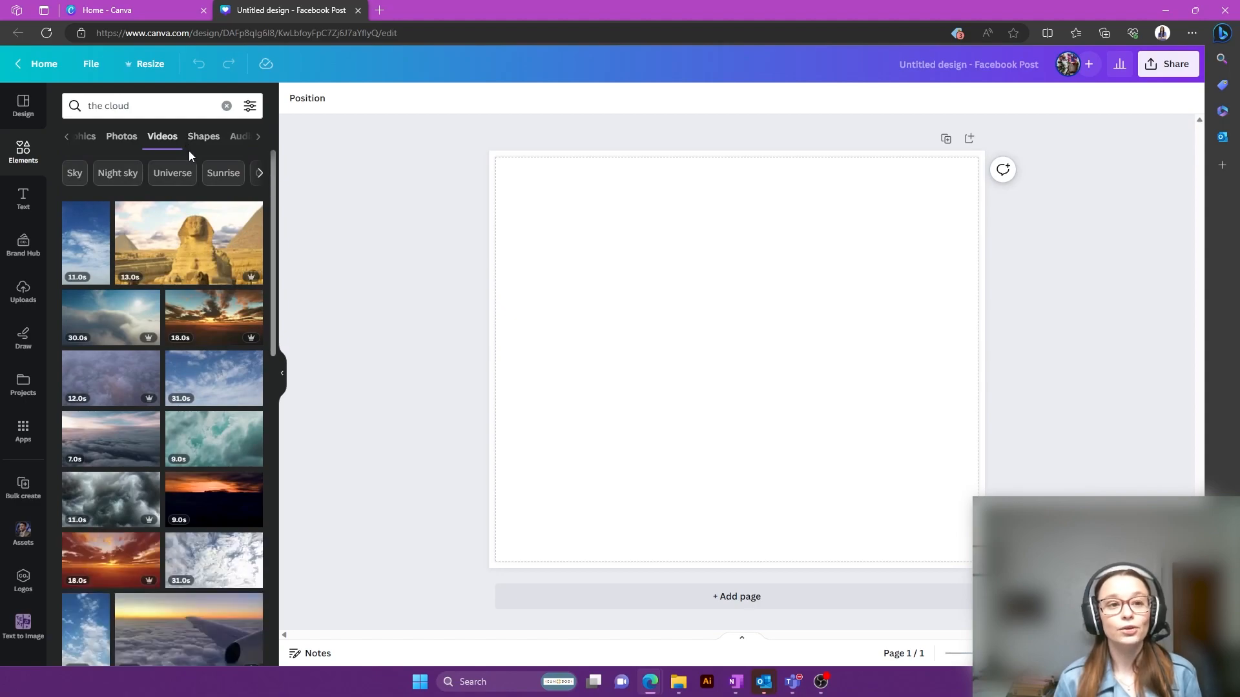
pyautogui.moveTo(145, 385)
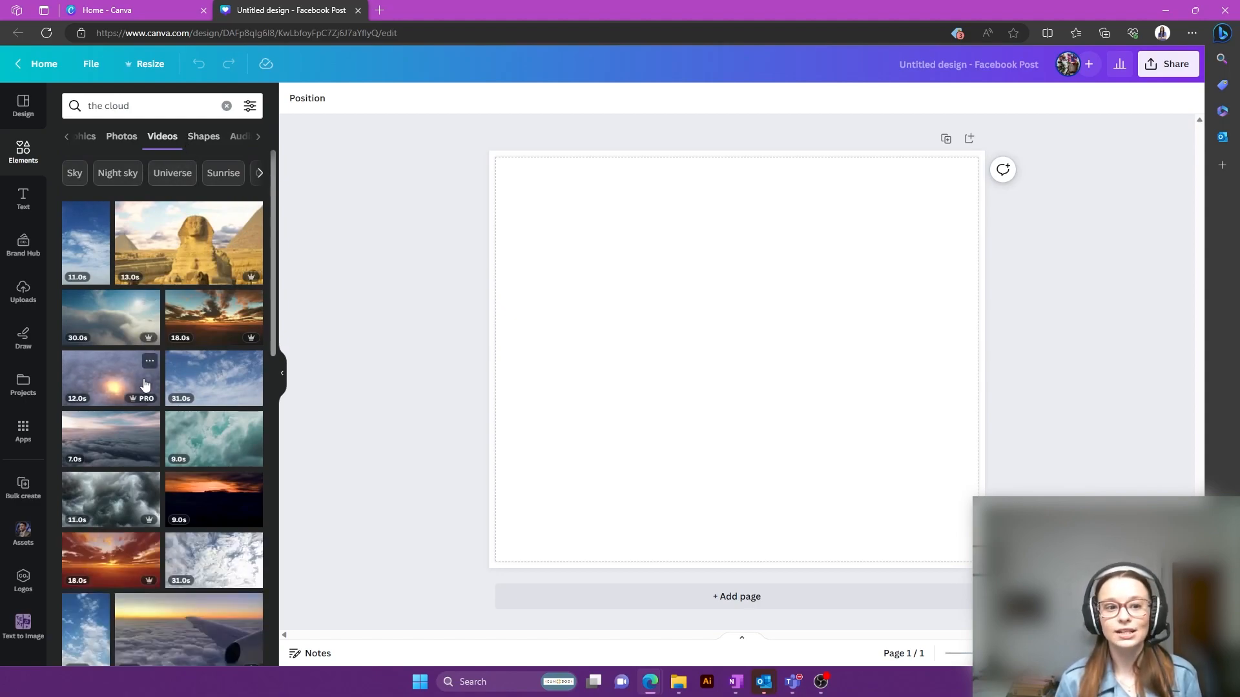
# Check the shapes, audio, frames and charts results for "the cloud"
pyautogui.click(204, 137)
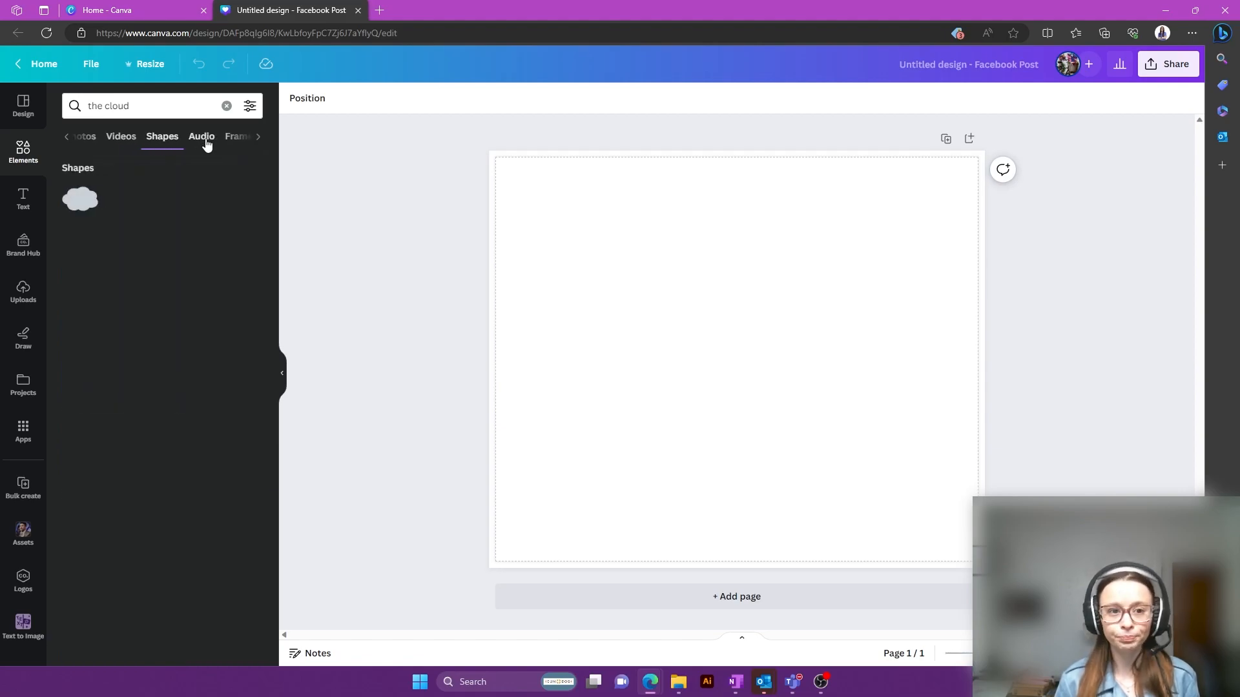
pyautogui.click(205, 142)
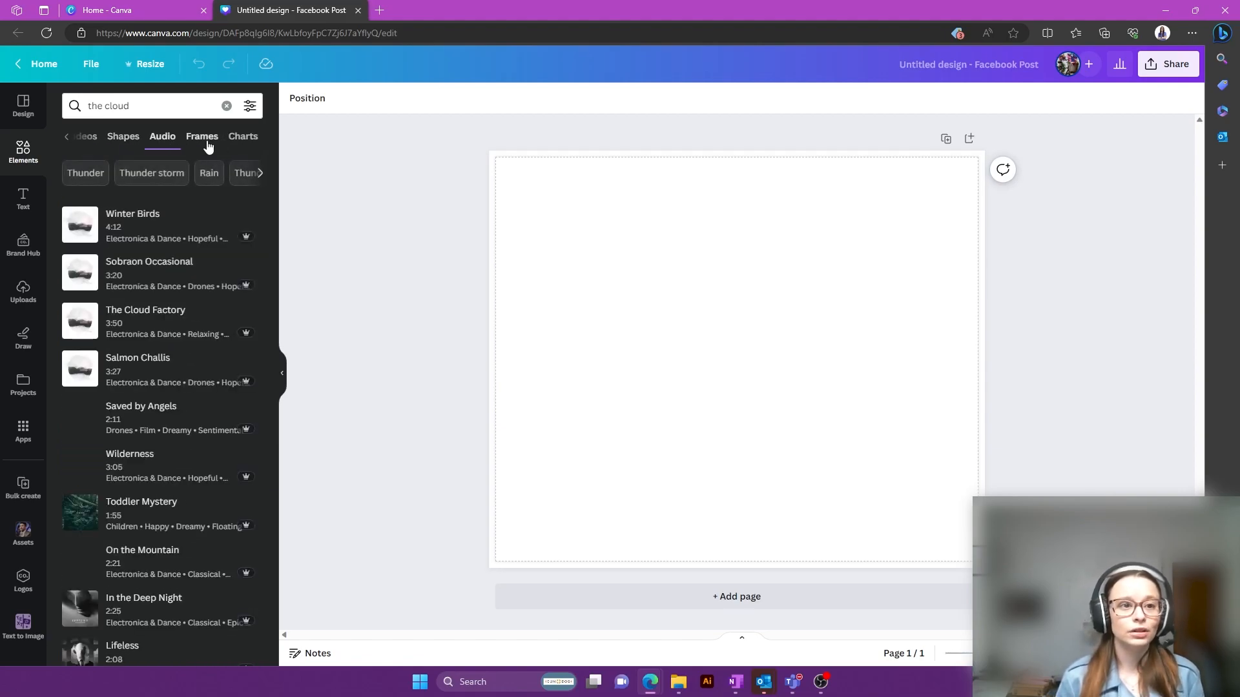
pyautogui.click(215, 146)
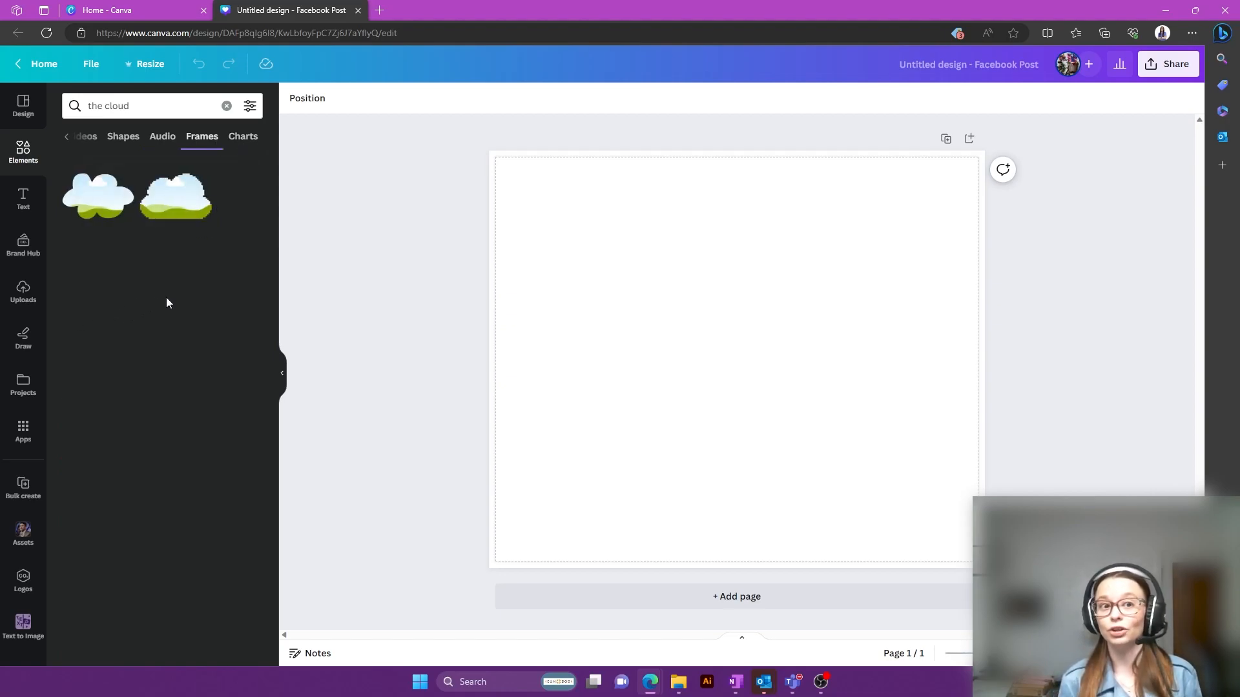
pyautogui.click(251, 147)
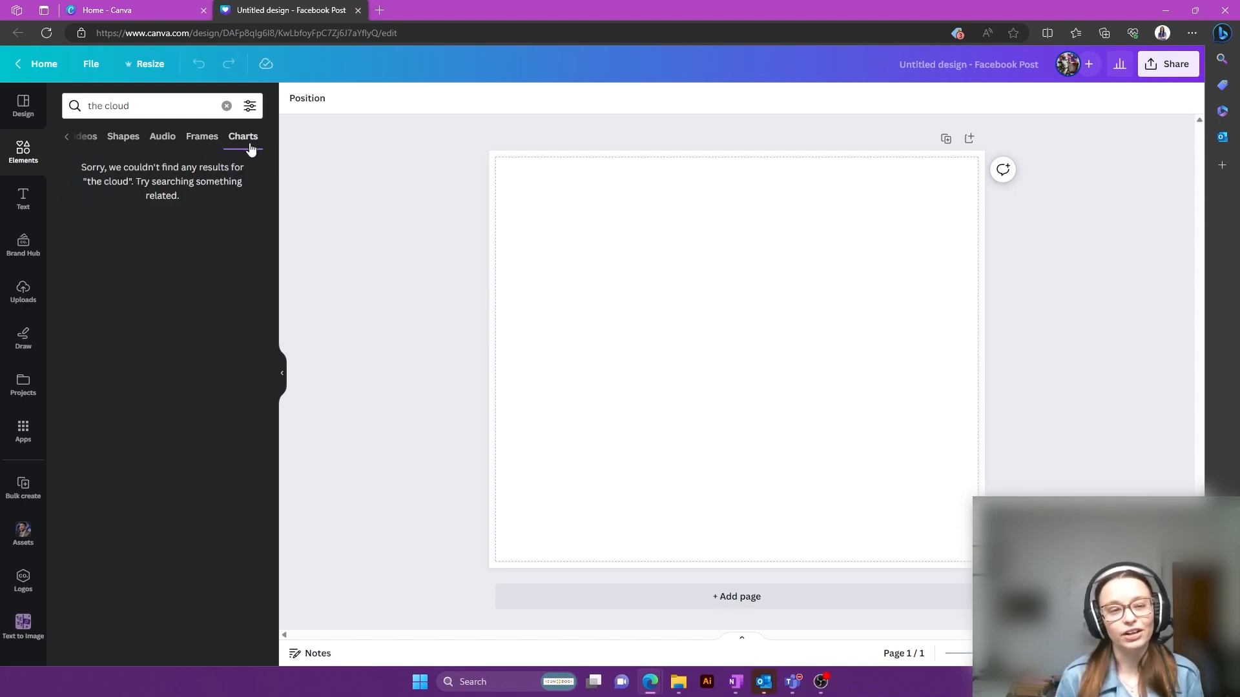
pyautogui.click(66, 137)
# Browse the text options, from heading and body styles to the decorative font combinations
pyautogui.click(29, 201)
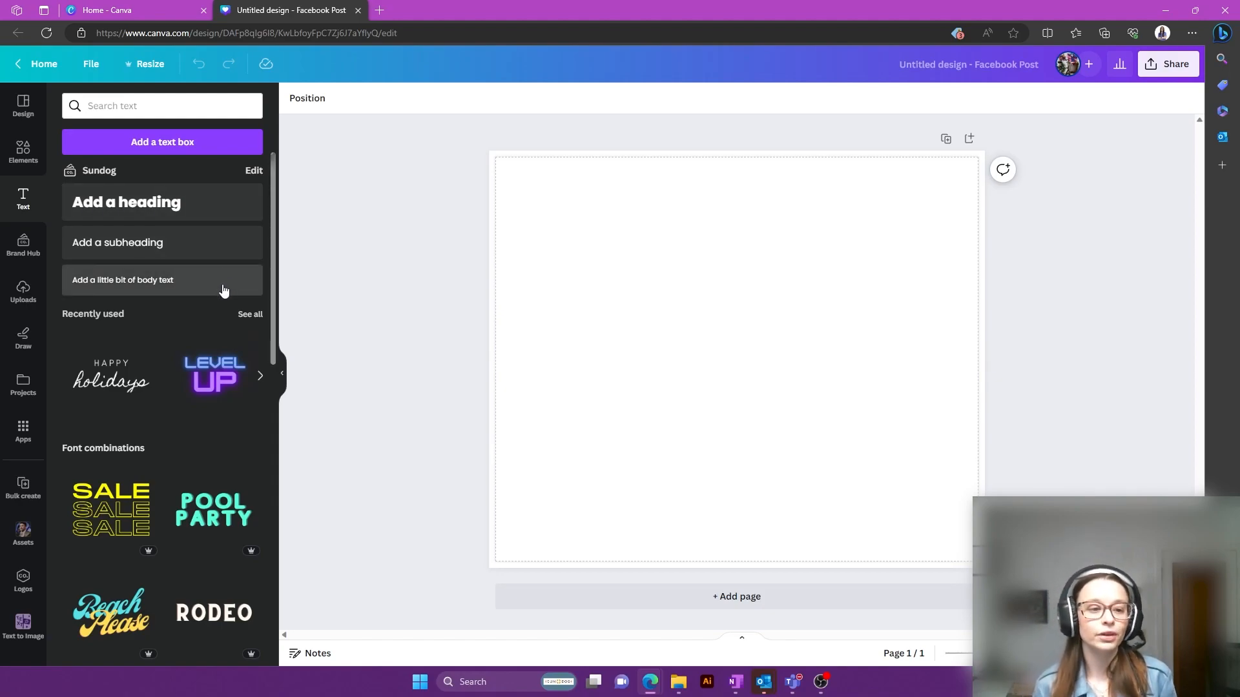
pyautogui.scroll(-2, 167, 321)
pyautogui.scroll(-5, 165, 315)
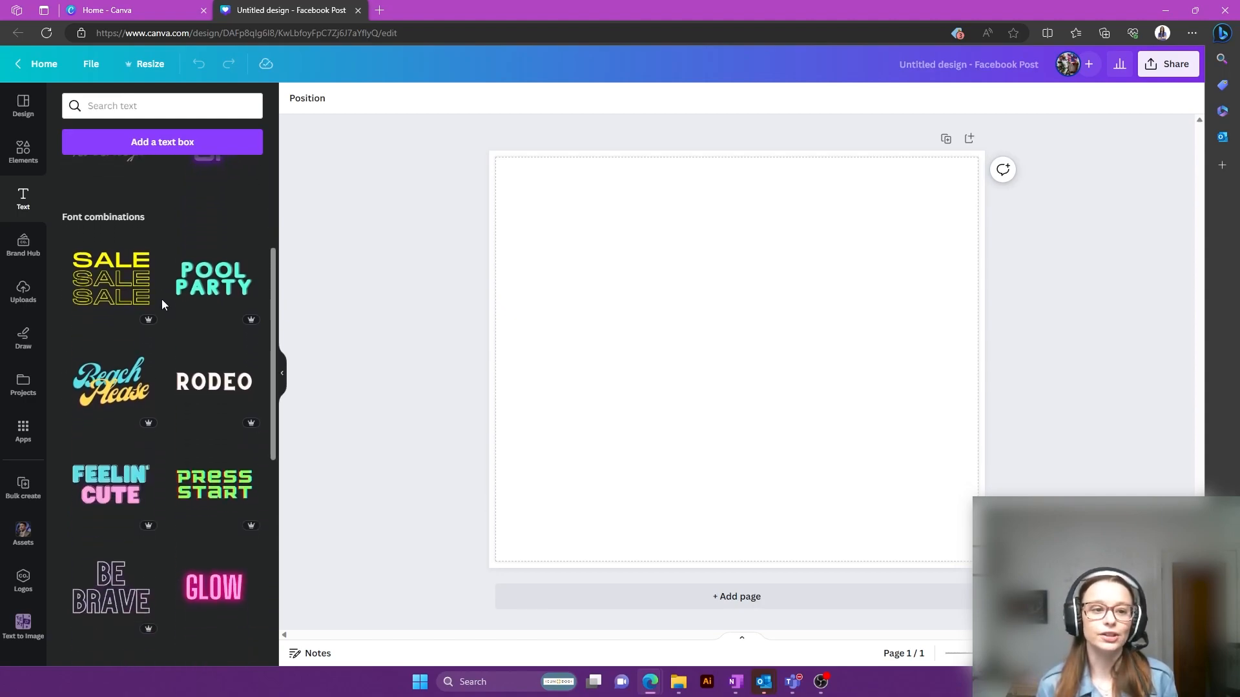
pyautogui.scroll(-4, 153, 301)
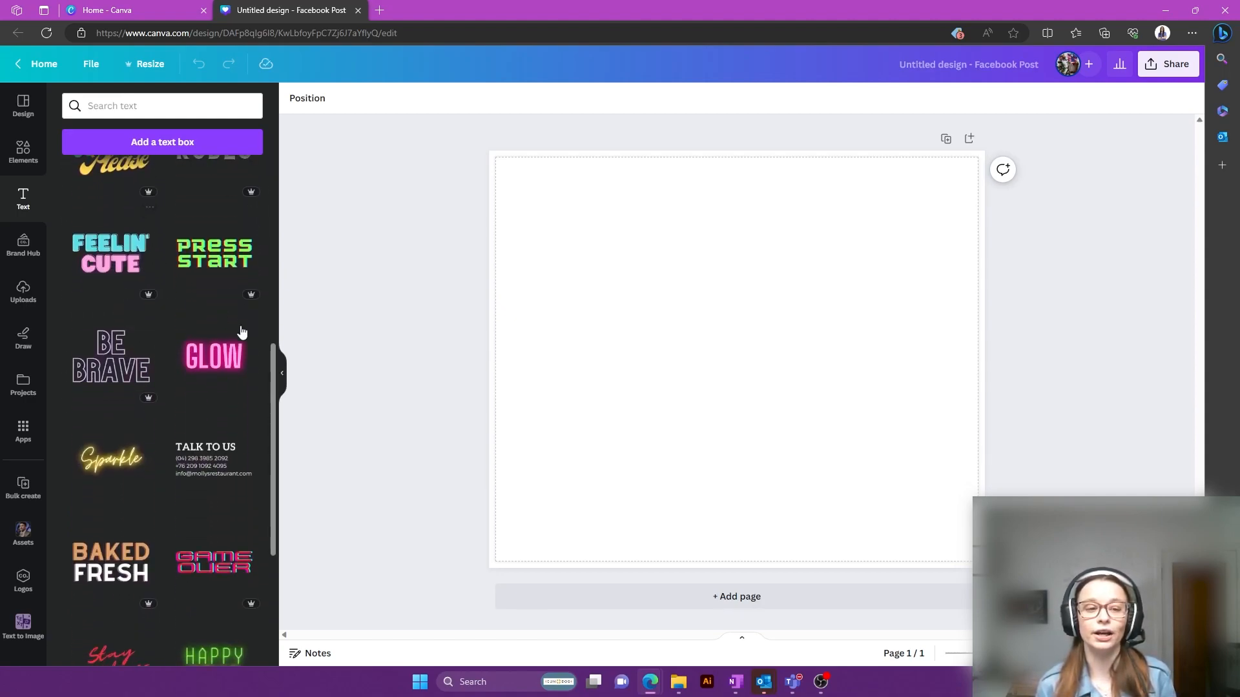
pyautogui.scroll(-4, 223, 329)
pyautogui.scroll(-1, 218, 319)
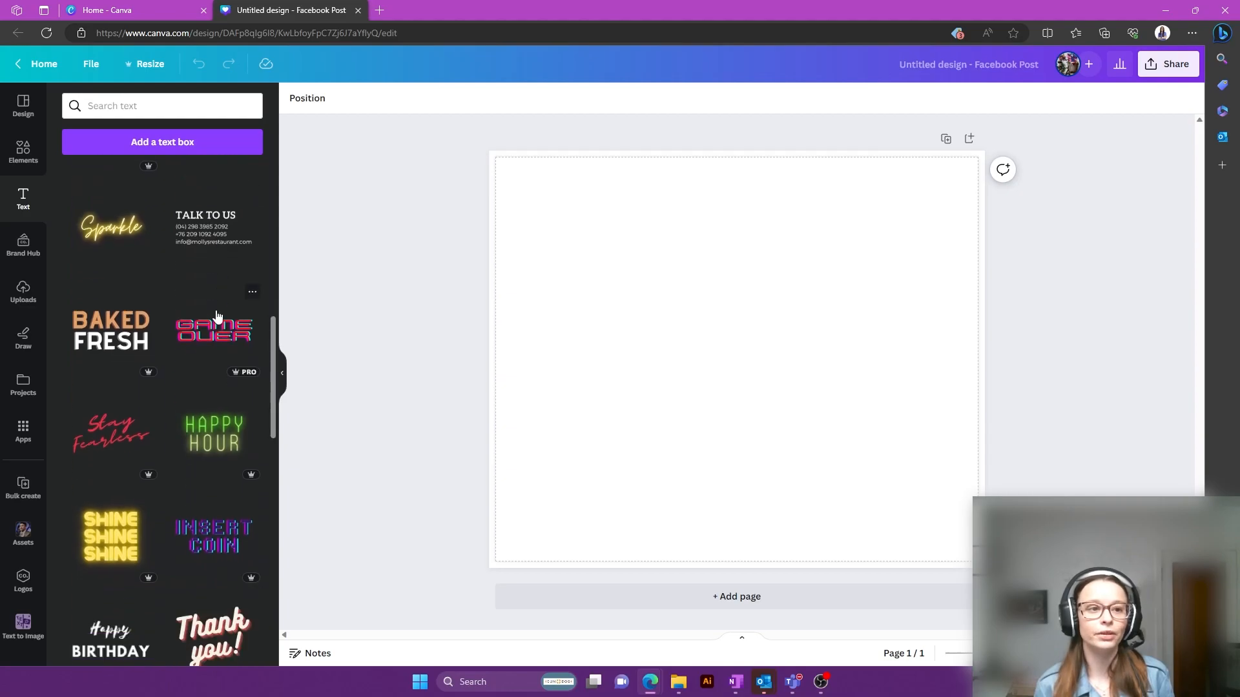
# View the brand kit's logos, colors and fonts, and open the library of uploaded images
pyautogui.click(29, 256)
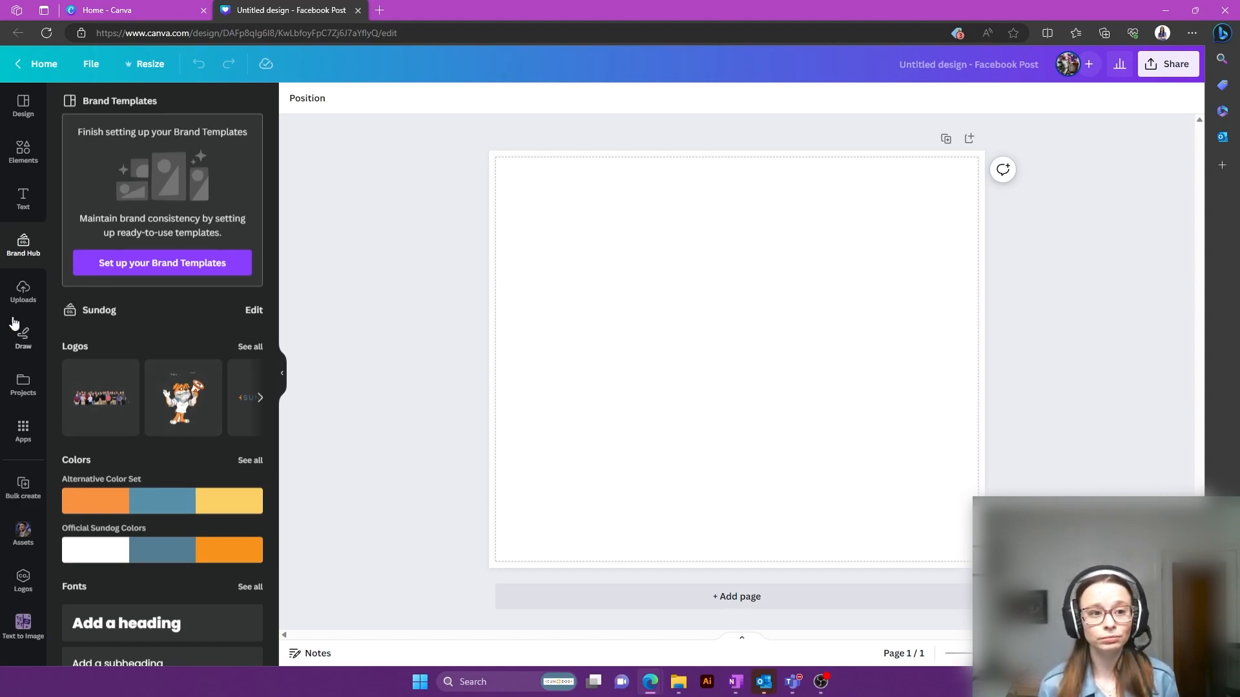
pyautogui.click(23, 294)
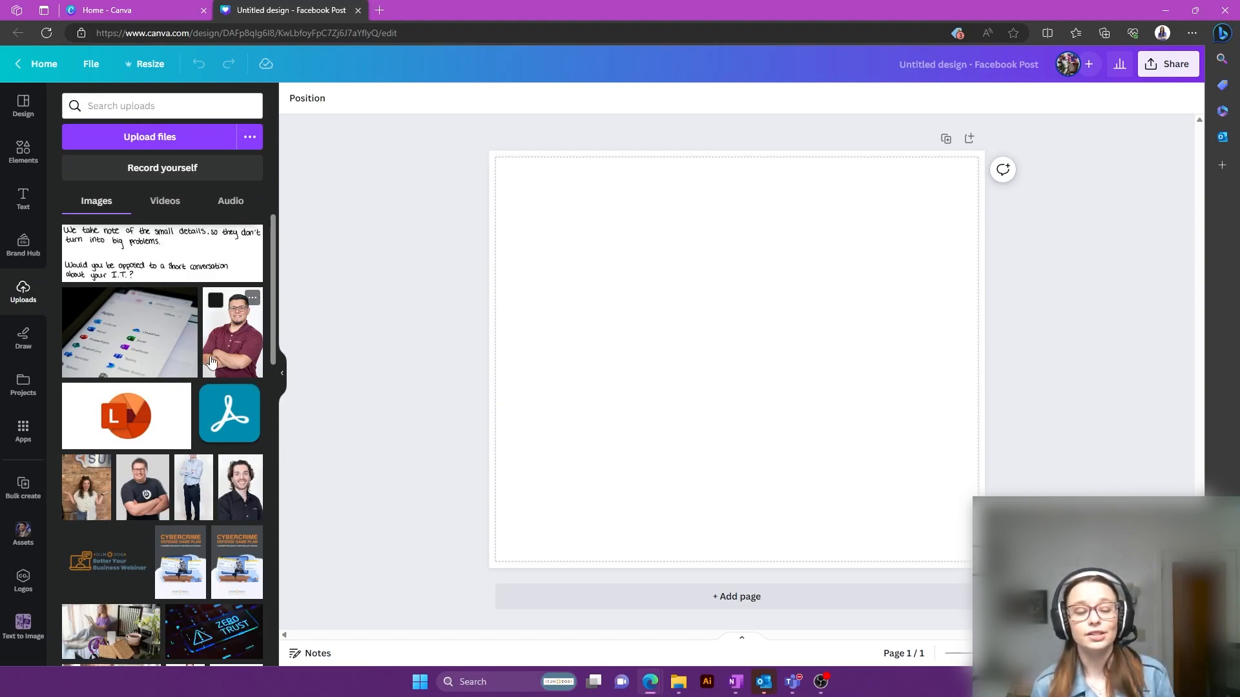
# Browse the uploaded images, then view the drawing tools and the list of existing projects
pyautogui.scroll(-3, 174, 420)
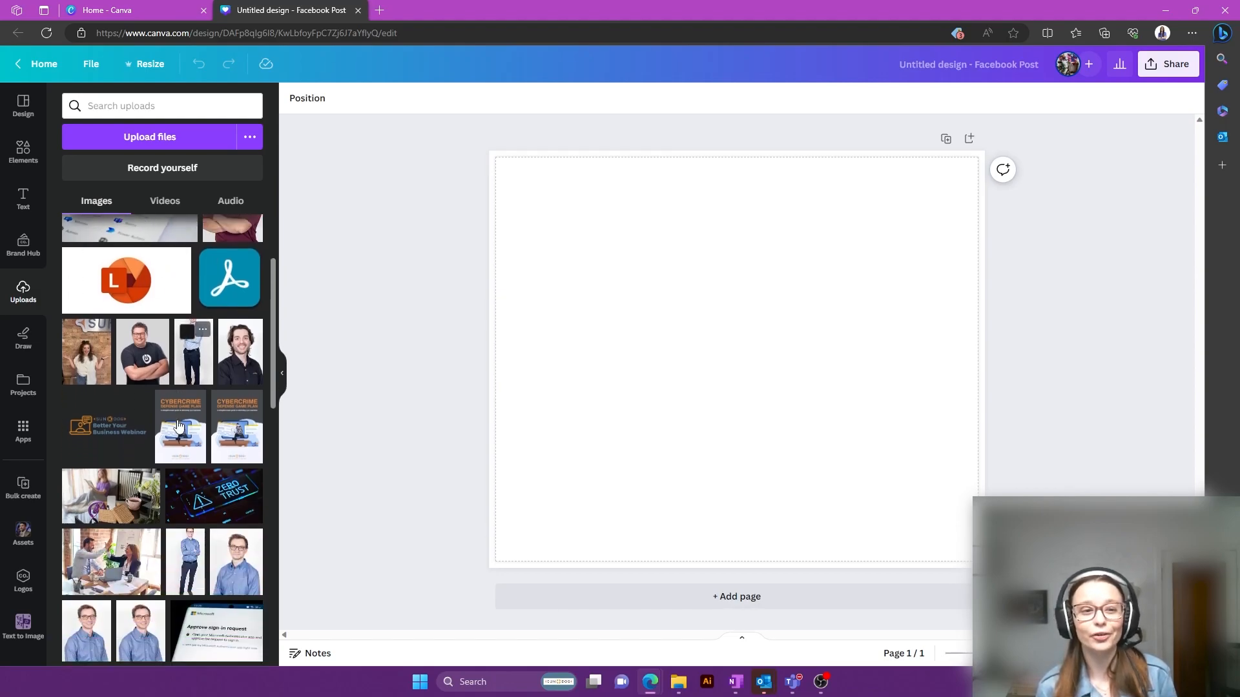
pyautogui.scroll(3, 165, 431)
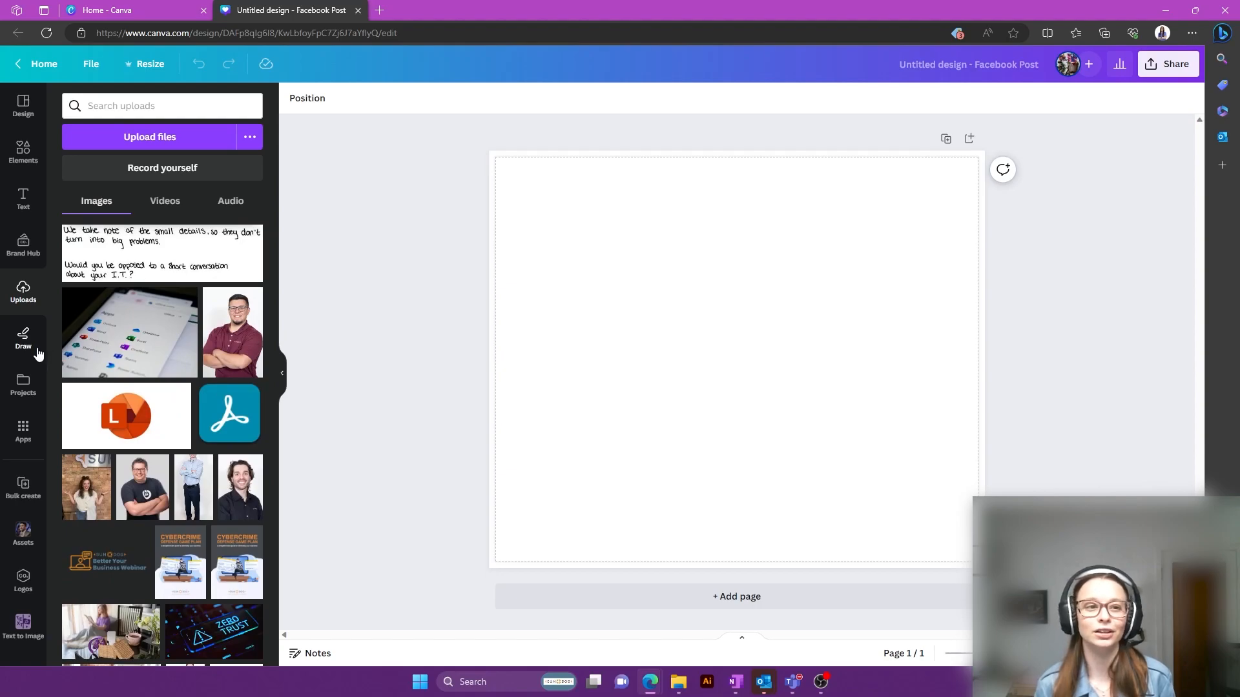
pyautogui.click(29, 342)
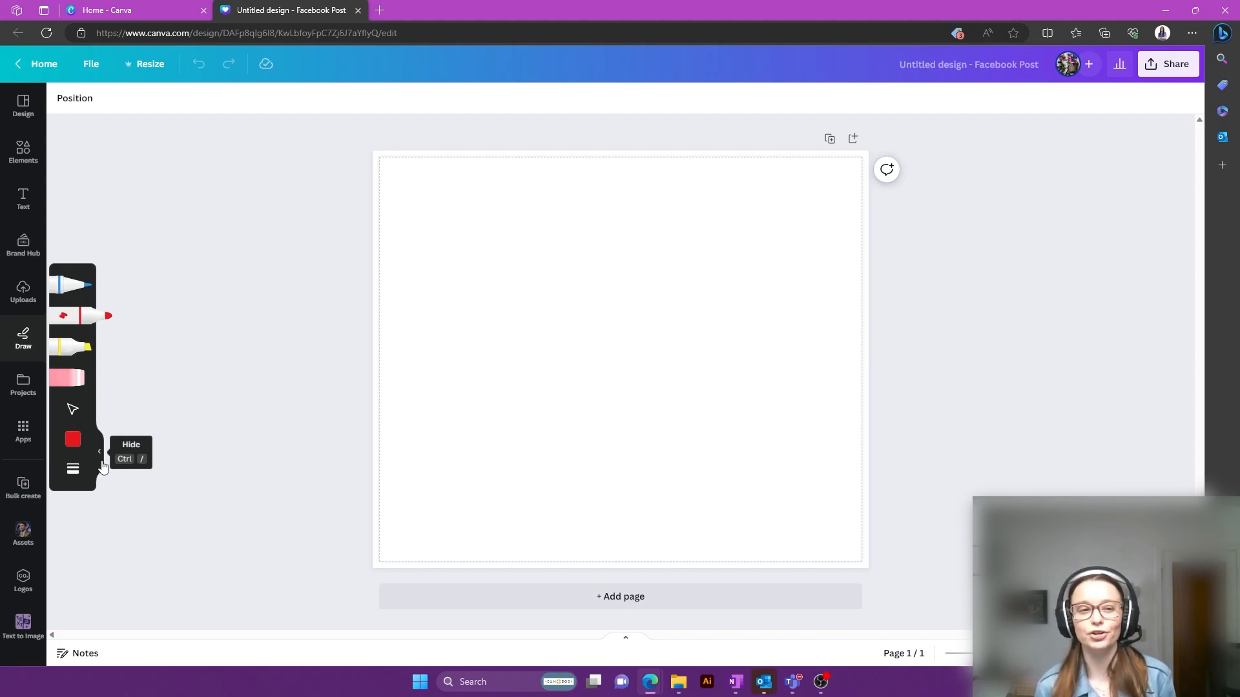
pyautogui.click(38, 395)
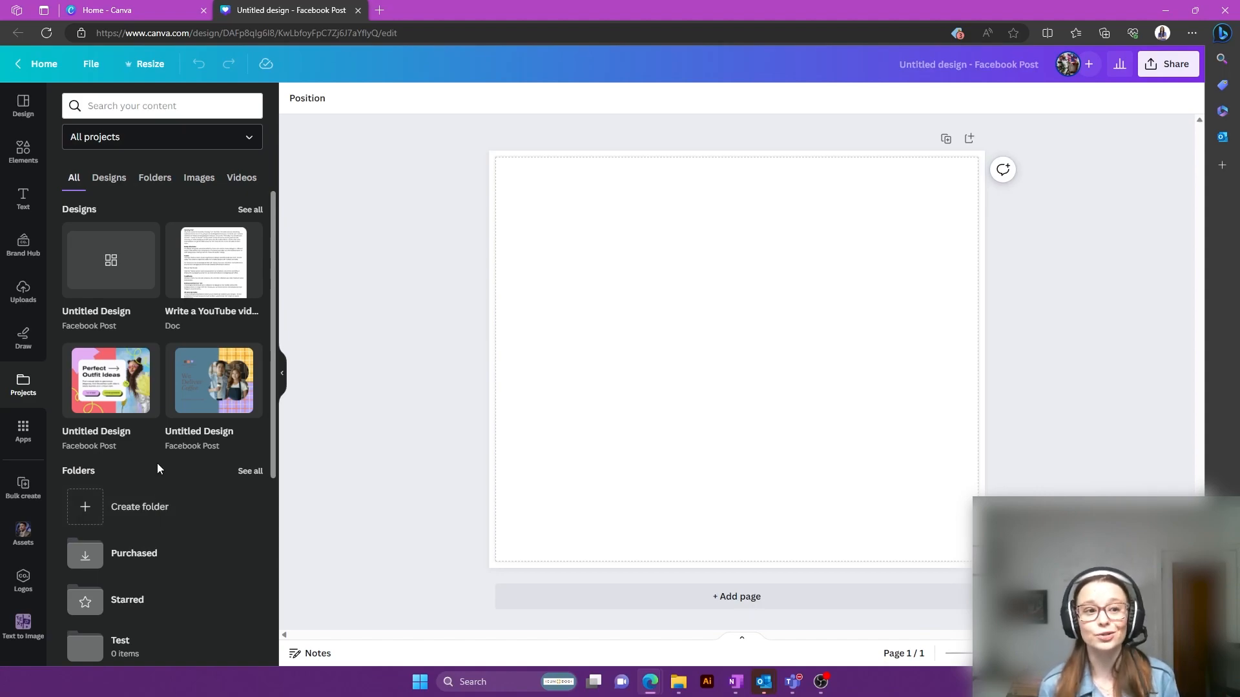
# Browse the available Canva apps, from the featured and trending ones down to the popular and creation apps
pyautogui.click(27, 439)
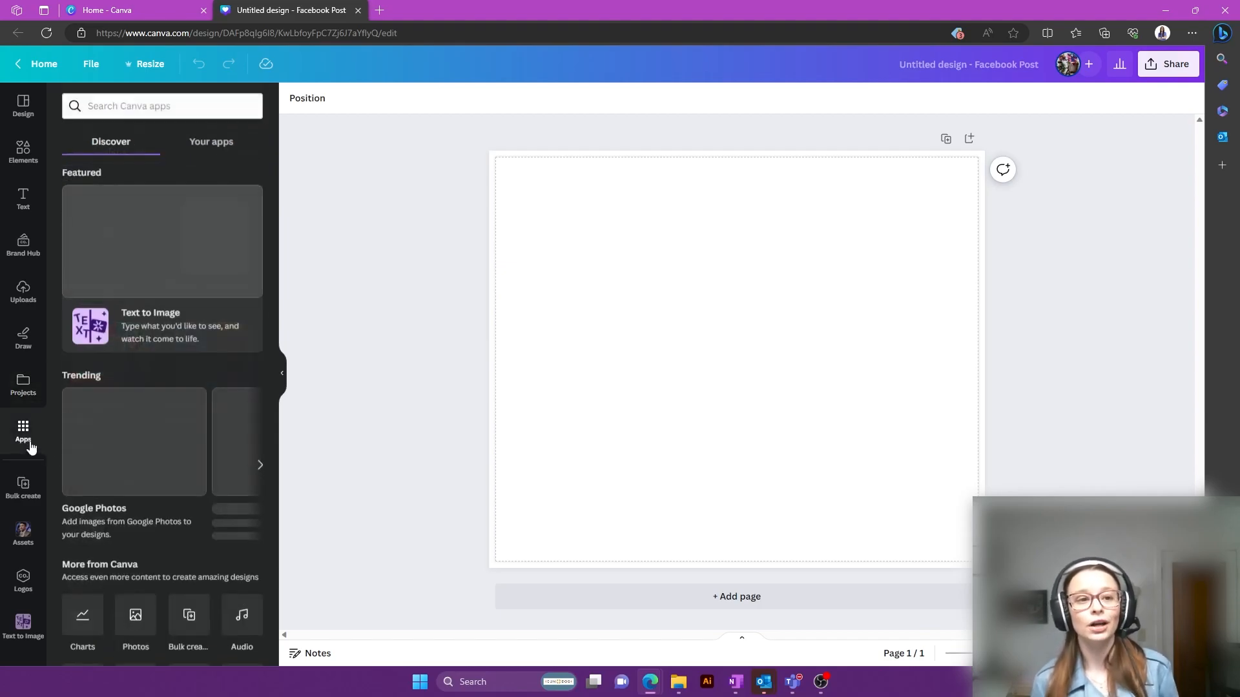
pyautogui.scroll(-3, 213, 367)
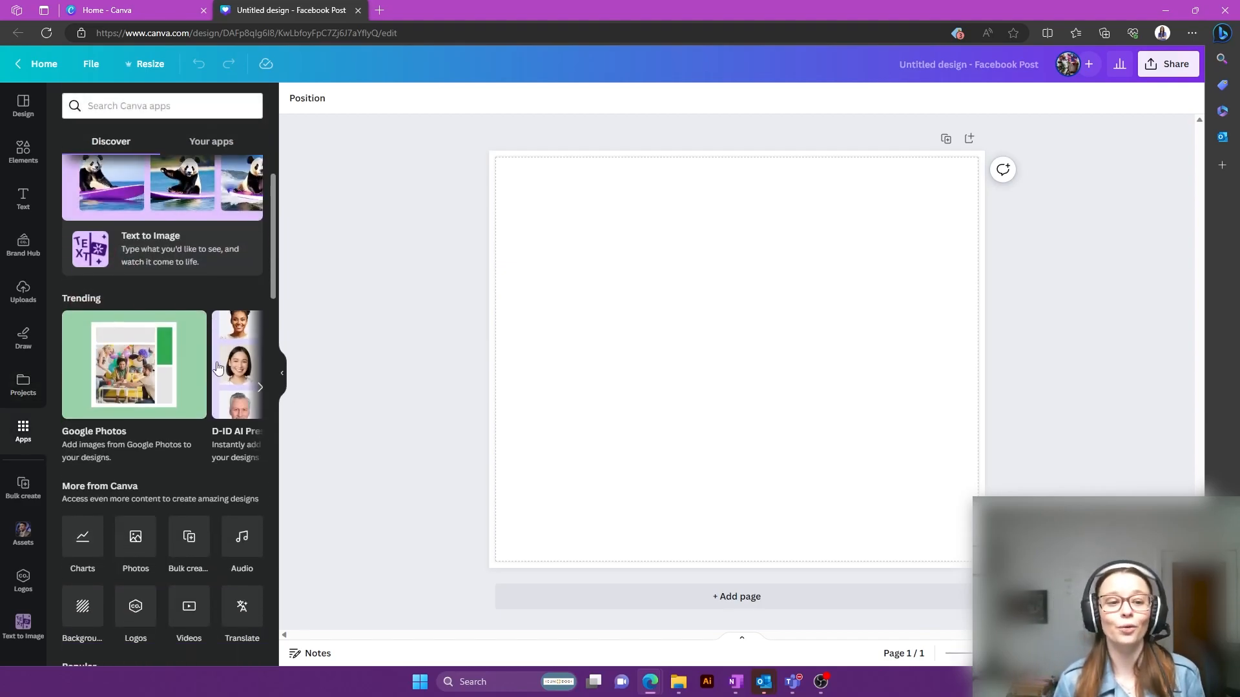
pyautogui.scroll(-5, 216, 366)
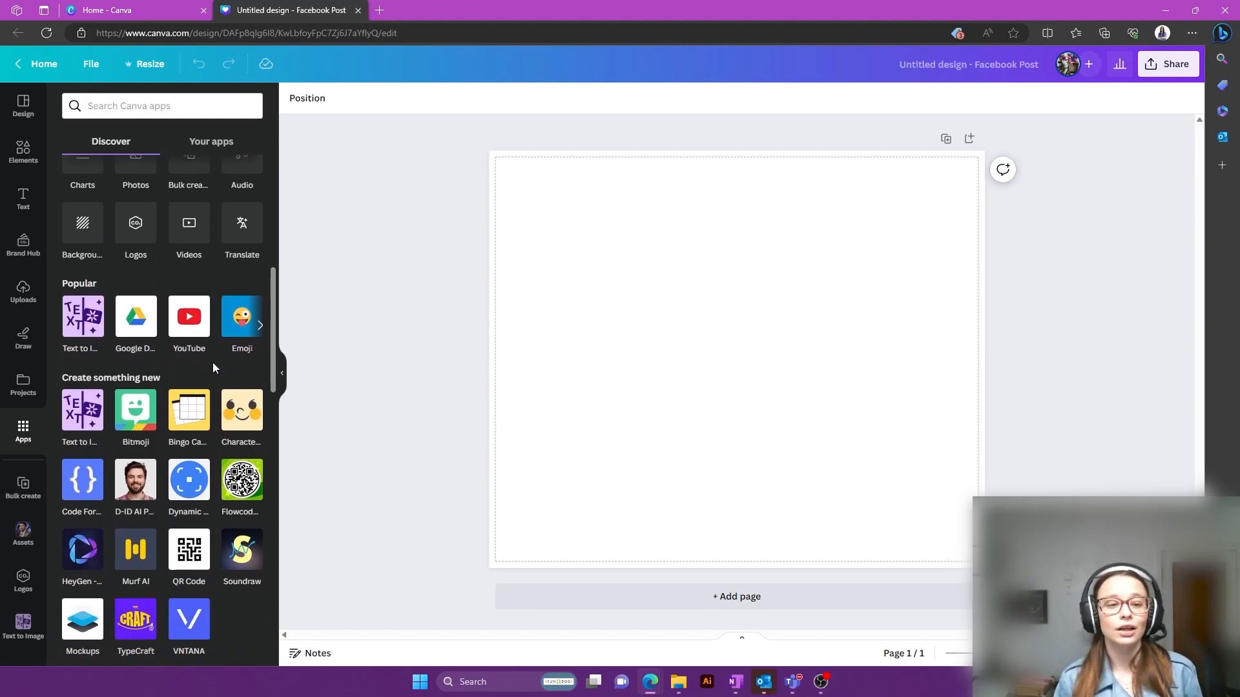
# View the bulk create options, the Assets folder, the brand logos and the Text to Image app
pyautogui.click(24, 489)
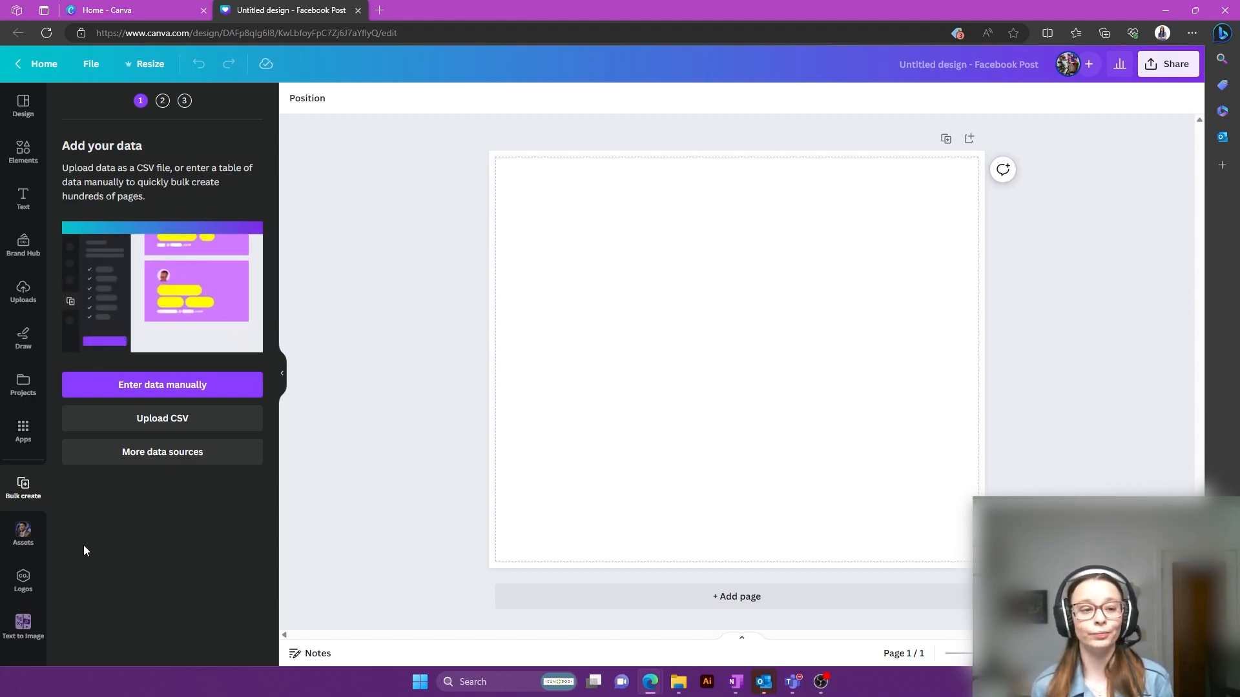
pyautogui.click(24, 533)
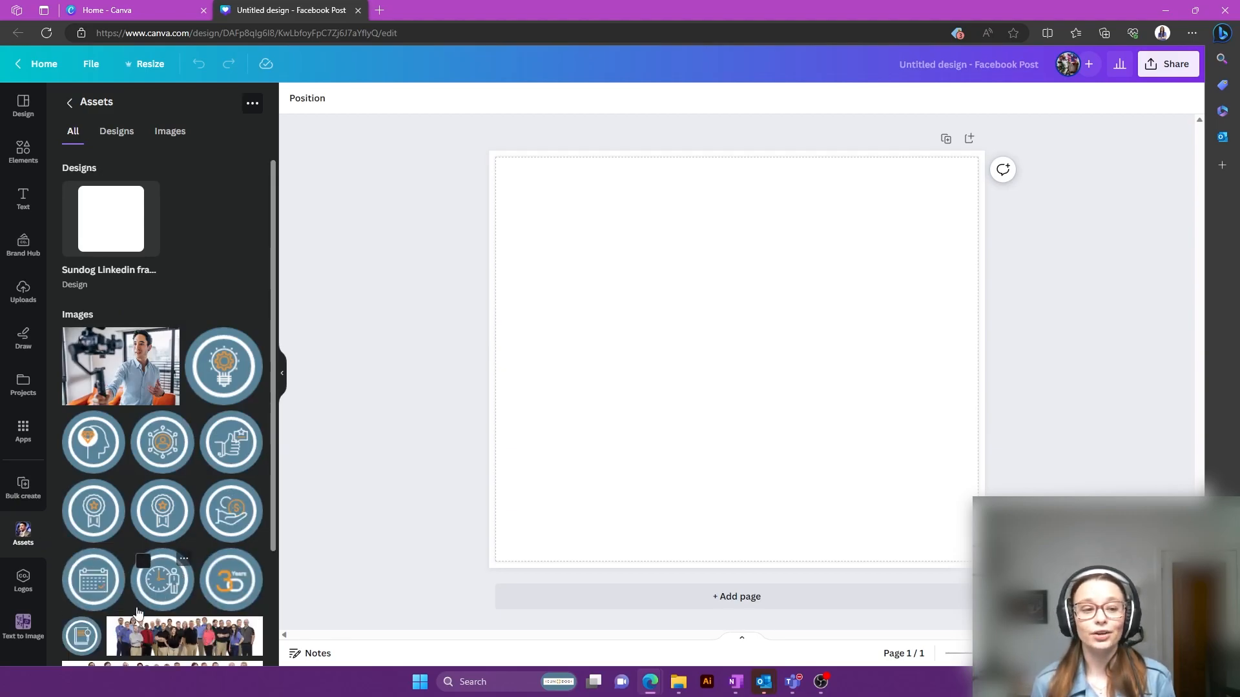
pyautogui.click(19, 579)
pyautogui.scroll(-1, 73, 612)
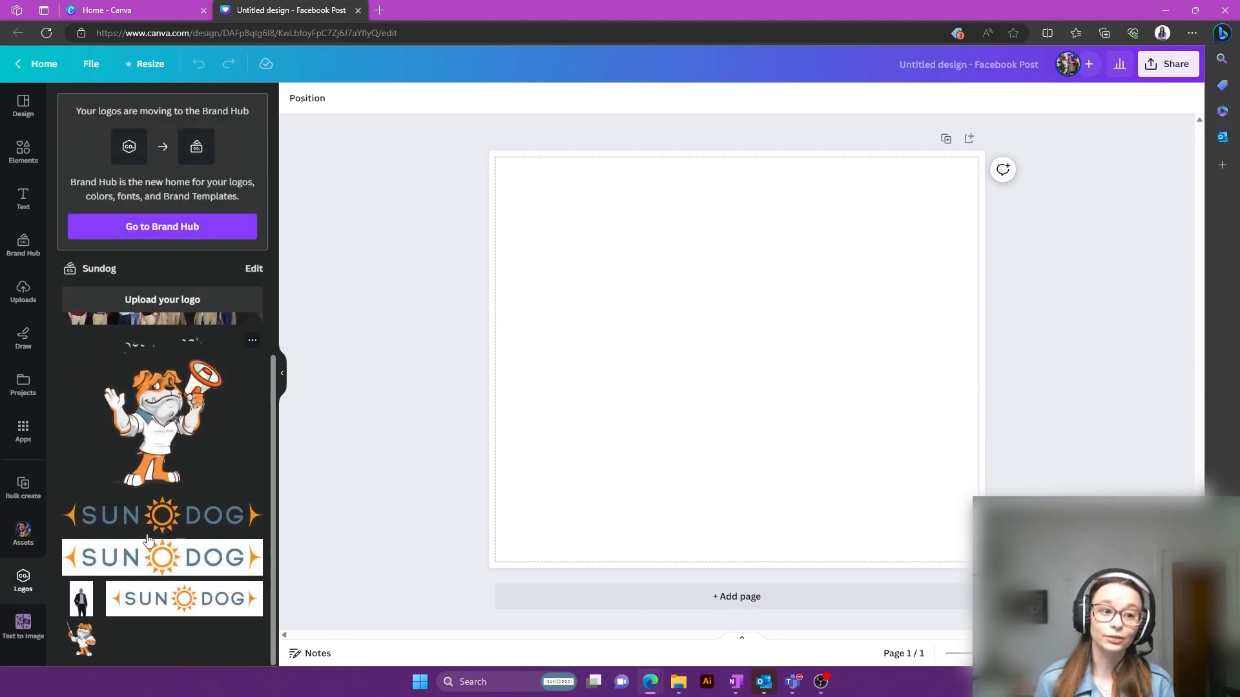
pyautogui.click(29, 632)
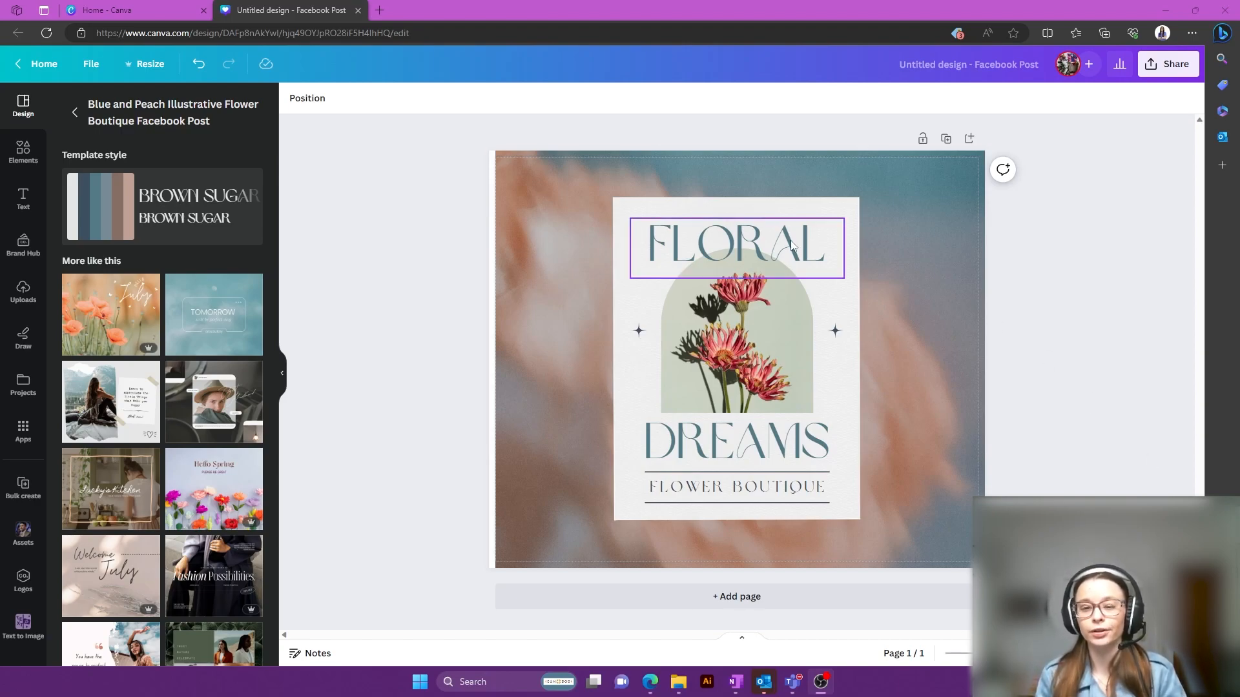
# Change the font of the "FLORAL" heading to the Sundog brand font Poppins
pyautogui.click(768, 257)
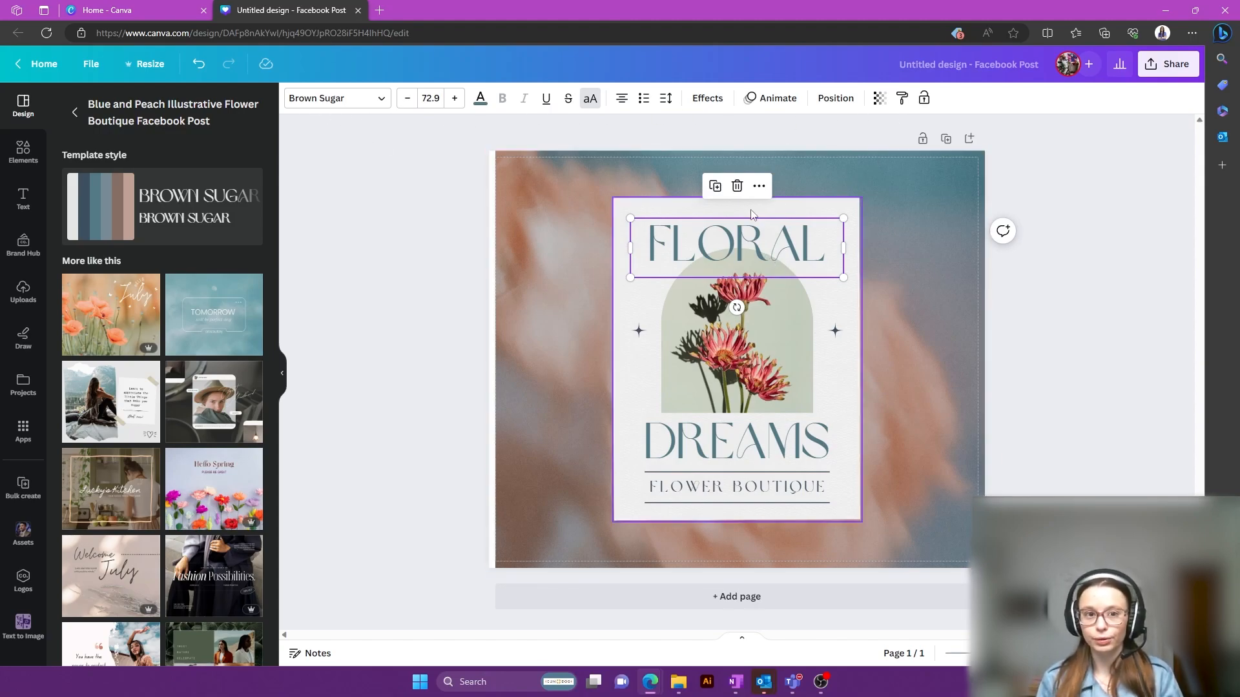
pyautogui.click(351, 102)
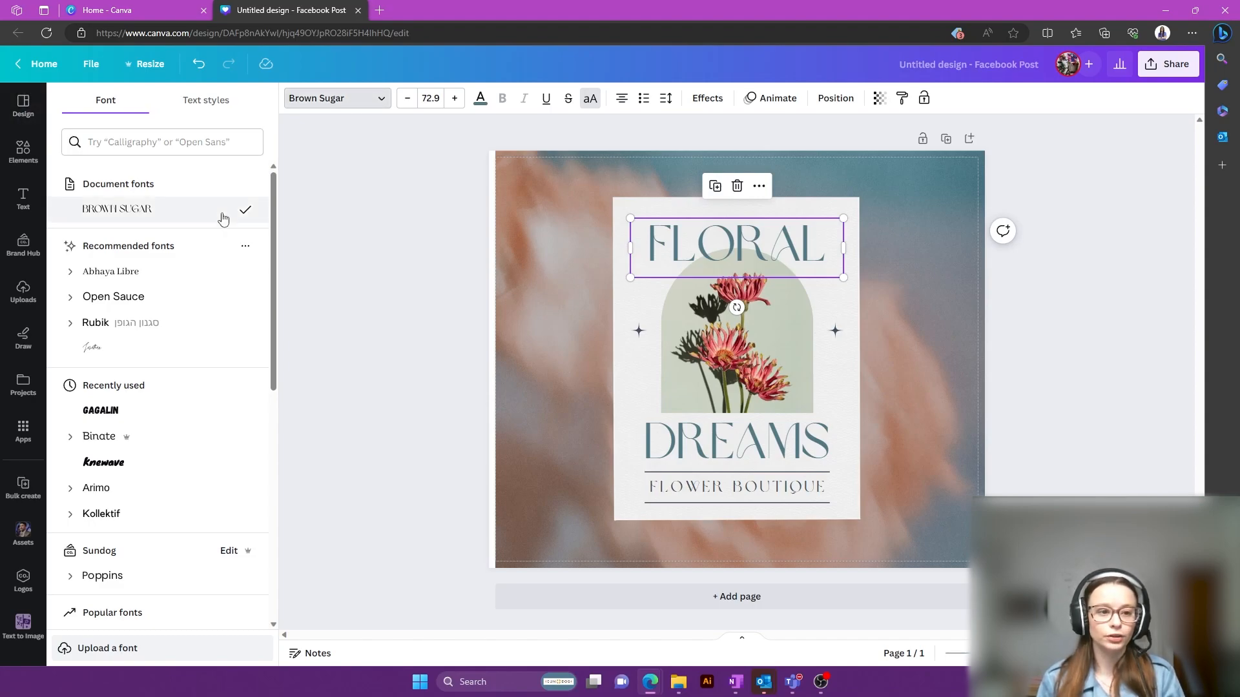
pyautogui.scroll(-3, 176, 393)
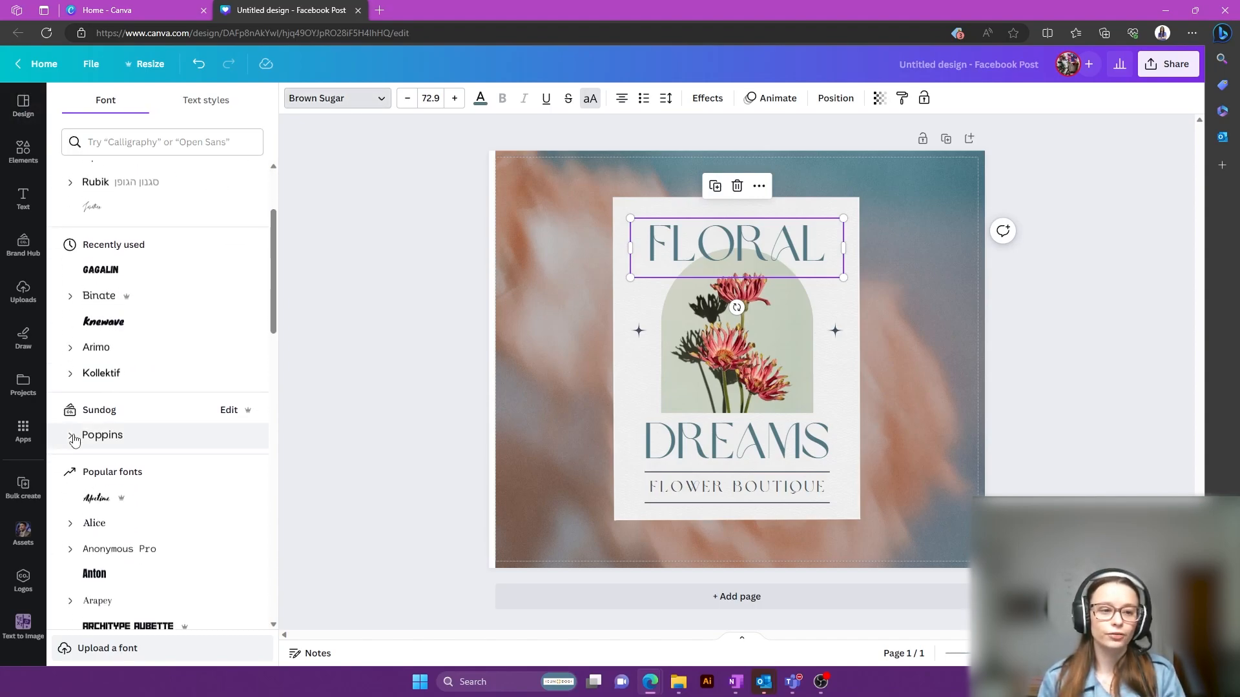
pyautogui.click(74, 439)
pyautogui.click(120, 445)
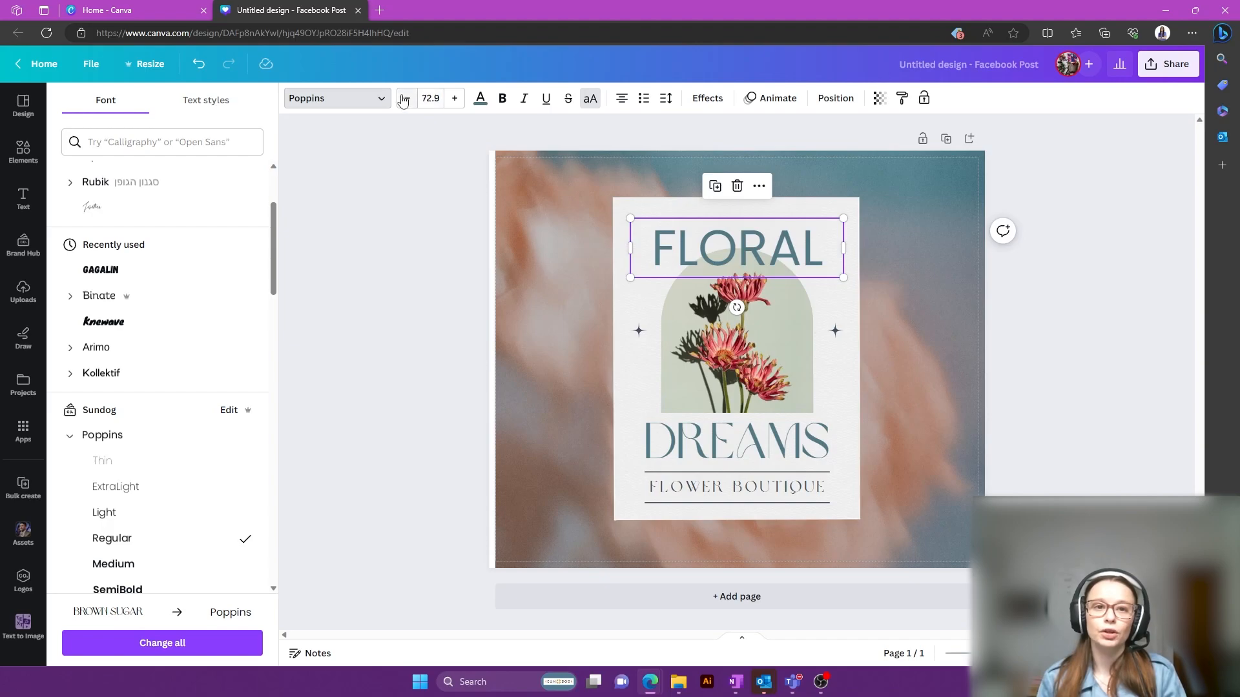
# Set the "FLORAL" heading's font size to 73.9 and its color to the orange from Official Sundog Colors
pyautogui.click(454, 98)
pyautogui.click(455, 98)
pyautogui.click(403, 99)
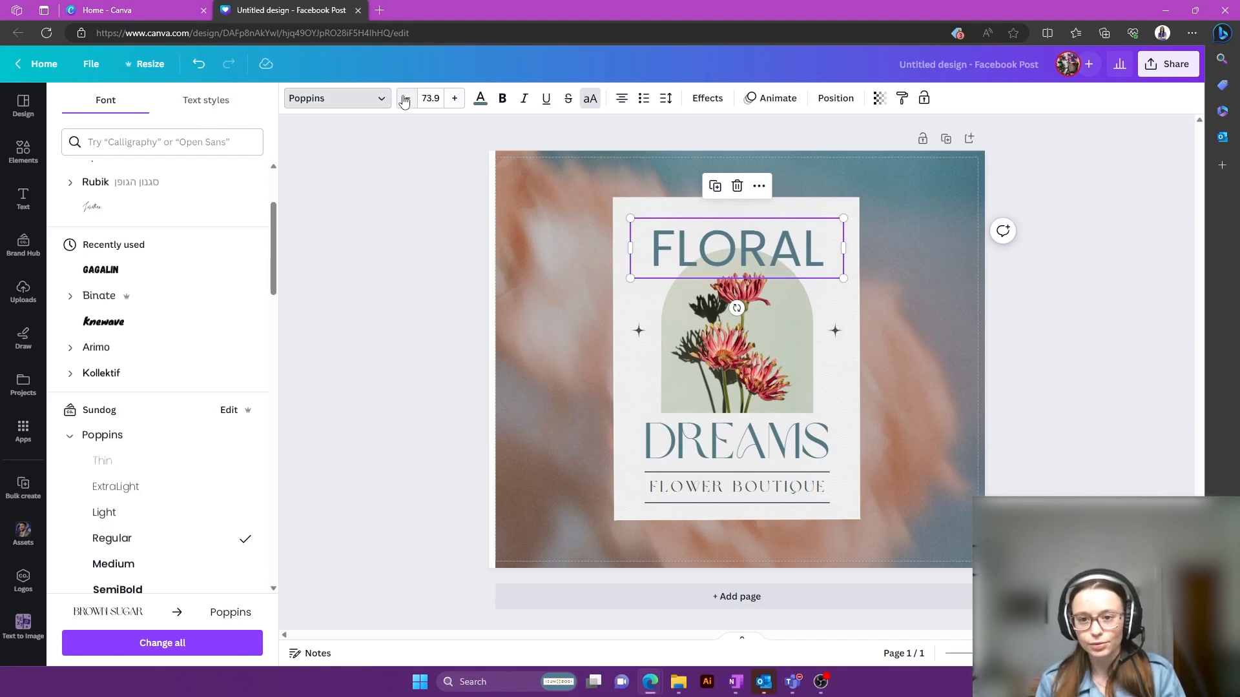
pyautogui.click(479, 104)
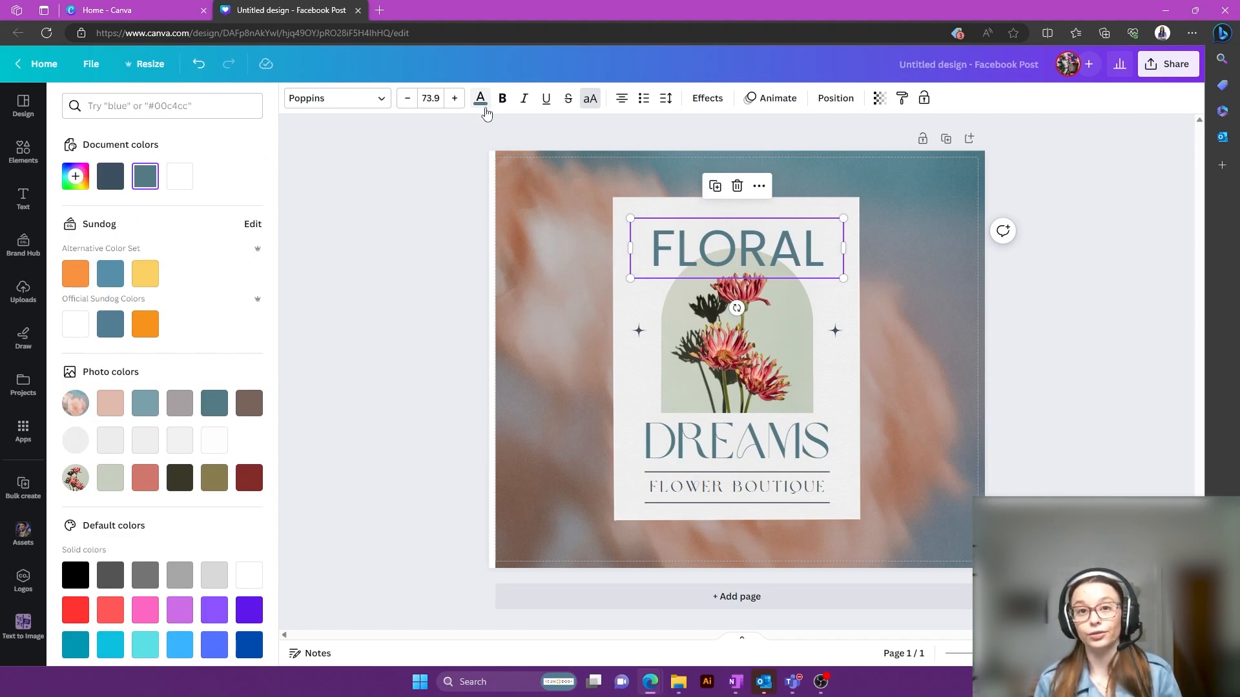
pyautogui.click(144, 323)
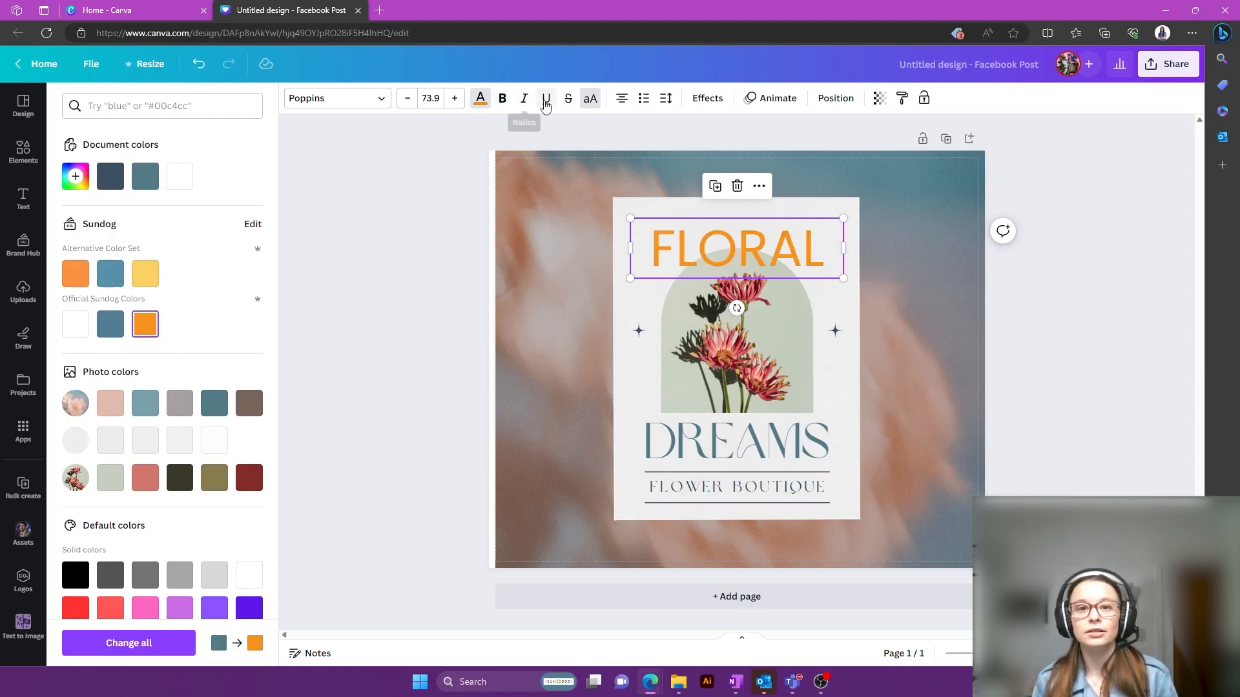
# Toggle the "FLORAL" heading between lowercase and uppercase, ending on uppercase
pyautogui.click(590, 99)
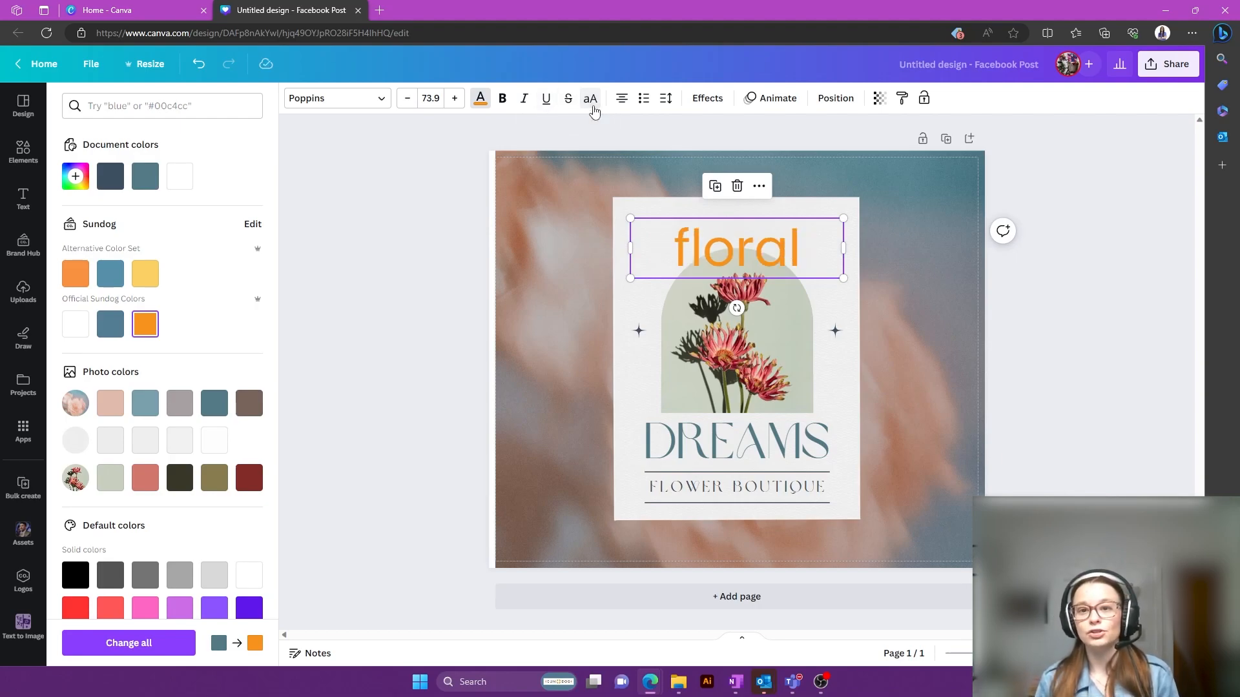
pyautogui.click(592, 104)
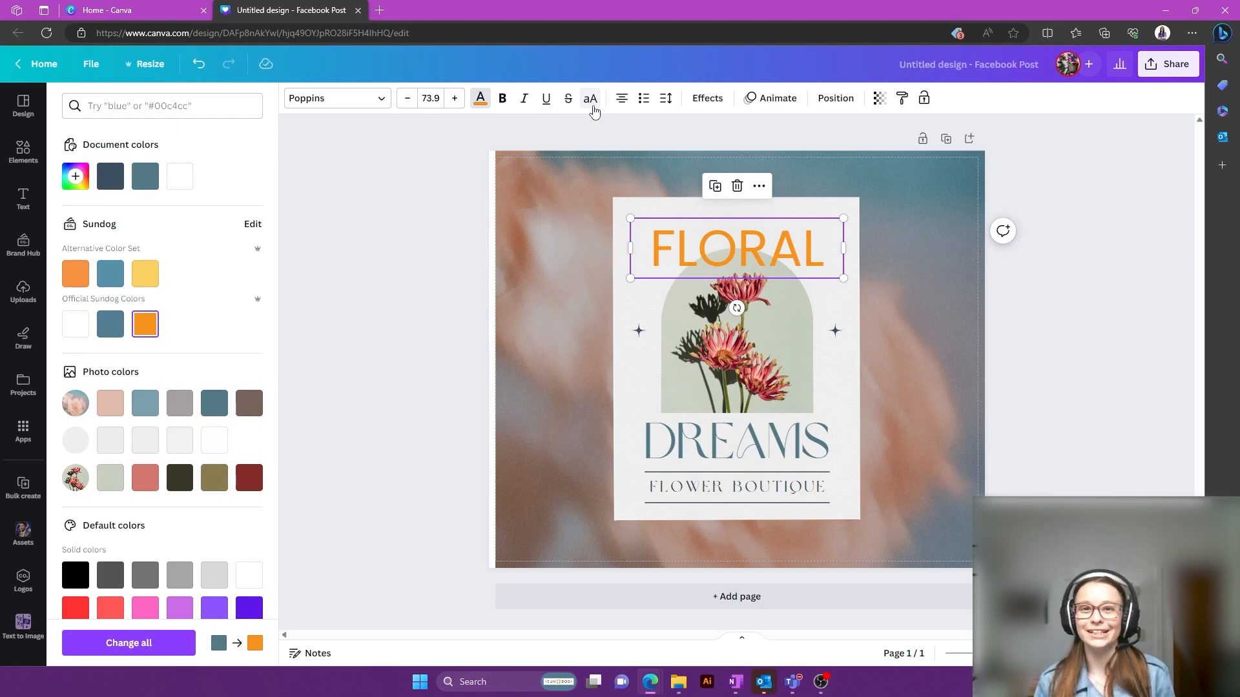
pyautogui.click(592, 107)
pyautogui.click(592, 107)
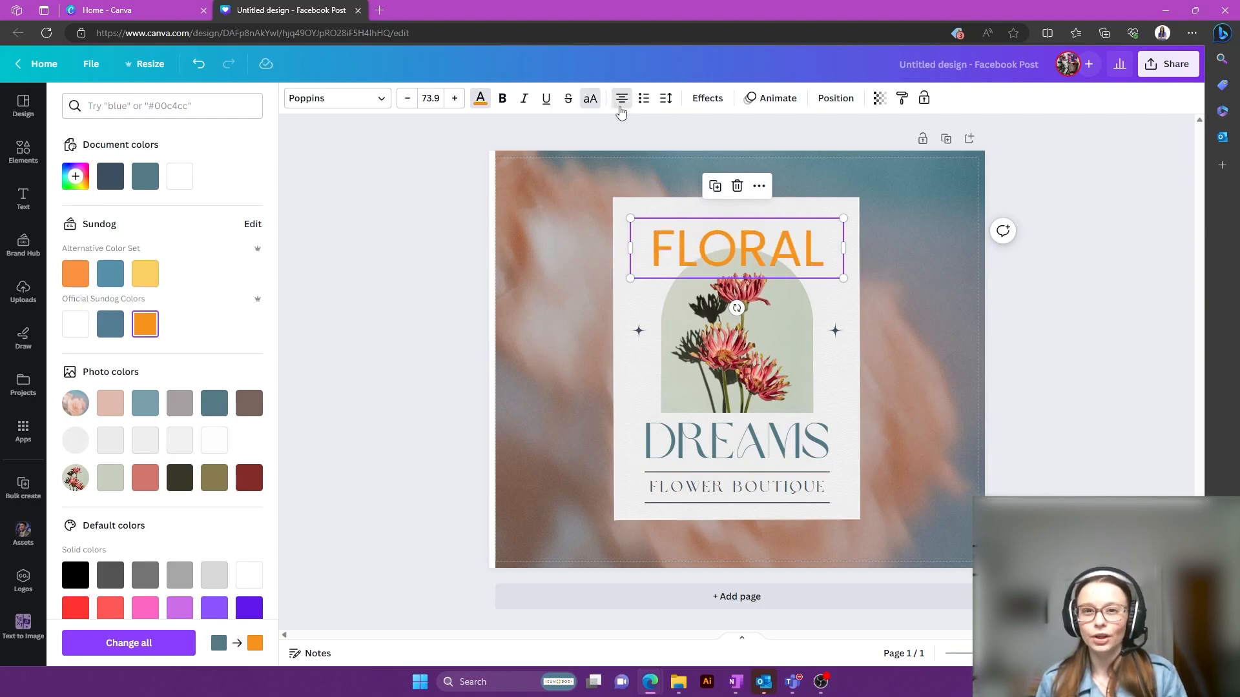
# Cycle the "FLORAL" heading through the alignment and list options, returning to centered text without a list
pyautogui.click(621, 99)
pyautogui.click(621, 99)
pyautogui.click(621, 99)
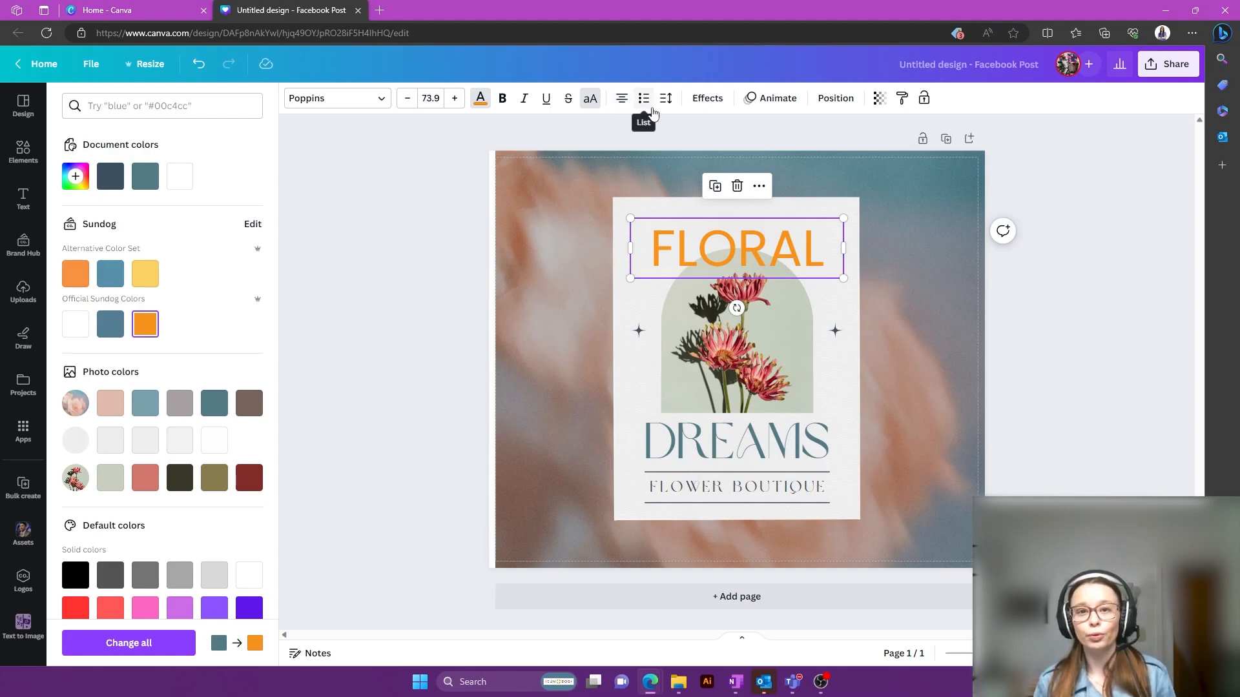
pyautogui.click(648, 108)
pyautogui.click(645, 109)
pyautogui.click(645, 110)
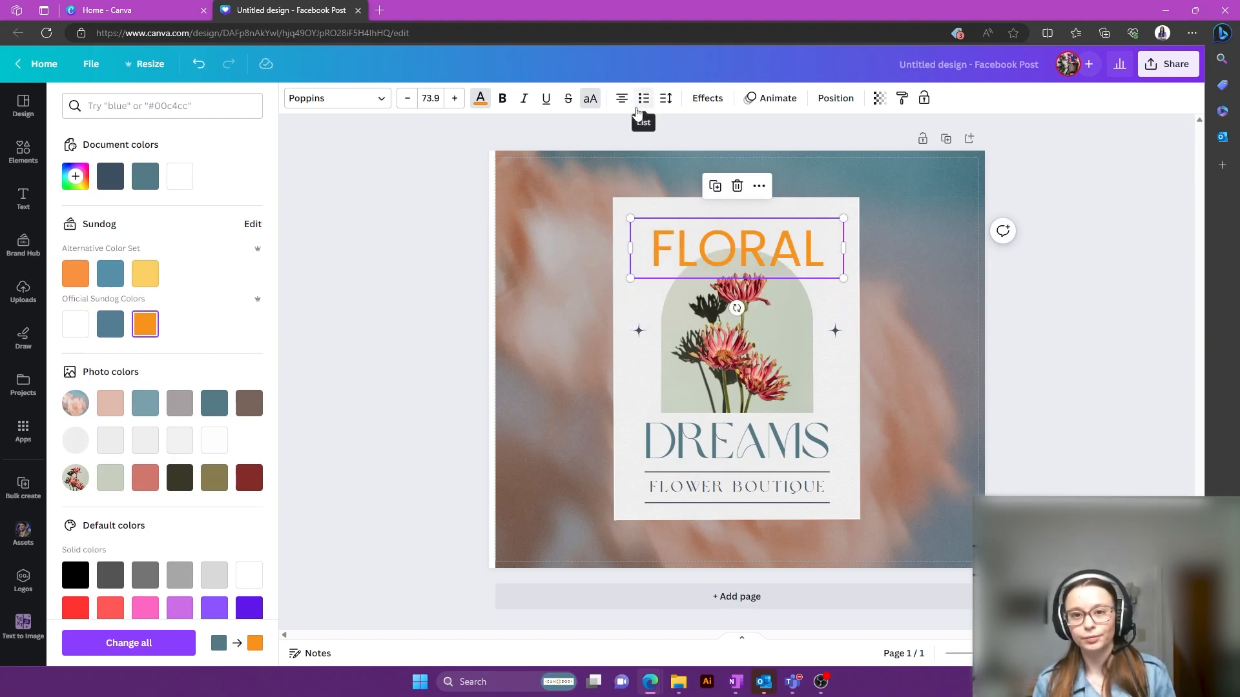
# Set the "FLORAL" heading's letter spacing to 47 and its line spacing to 1.39
pyautogui.click(666, 100)
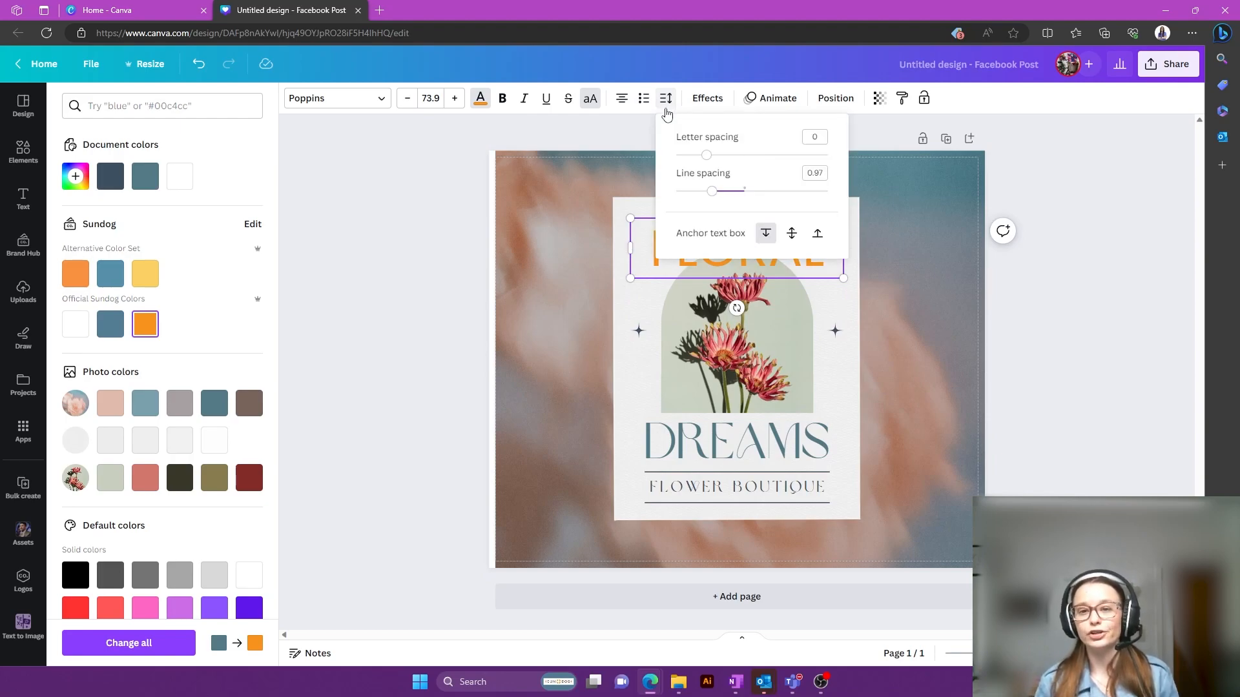
pyautogui.moveTo(707, 155); pyautogui.dragTo(744, 195)
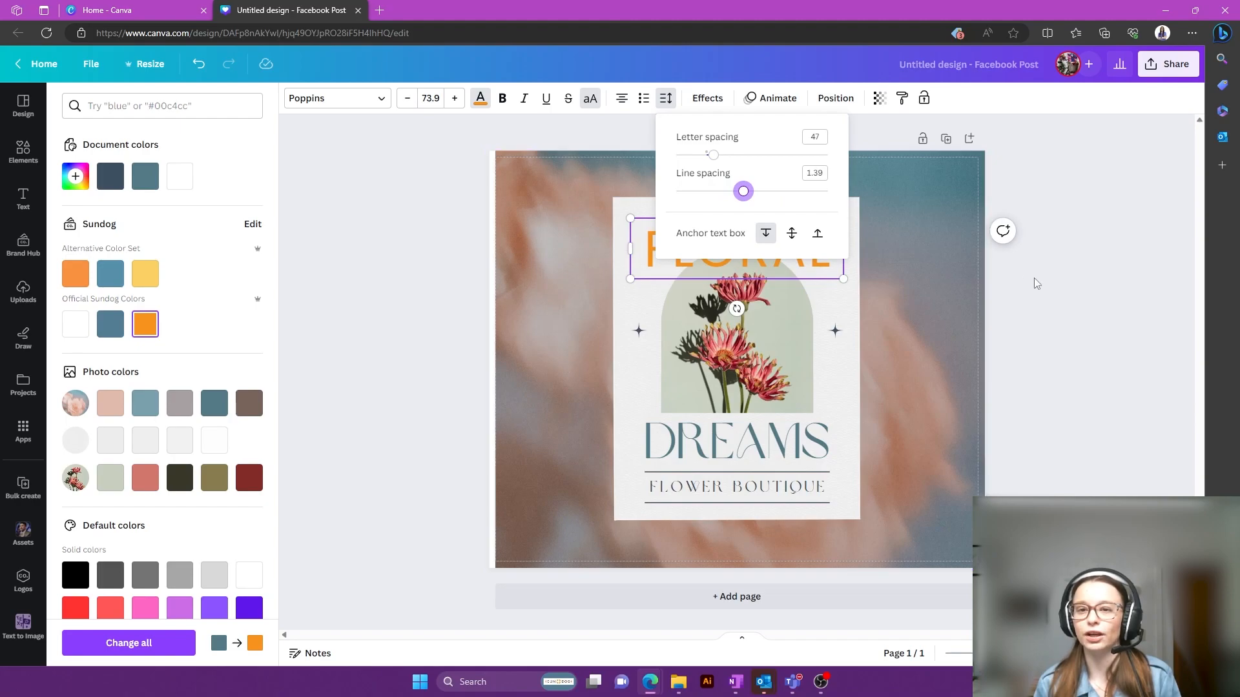
pyautogui.click(1012, 271)
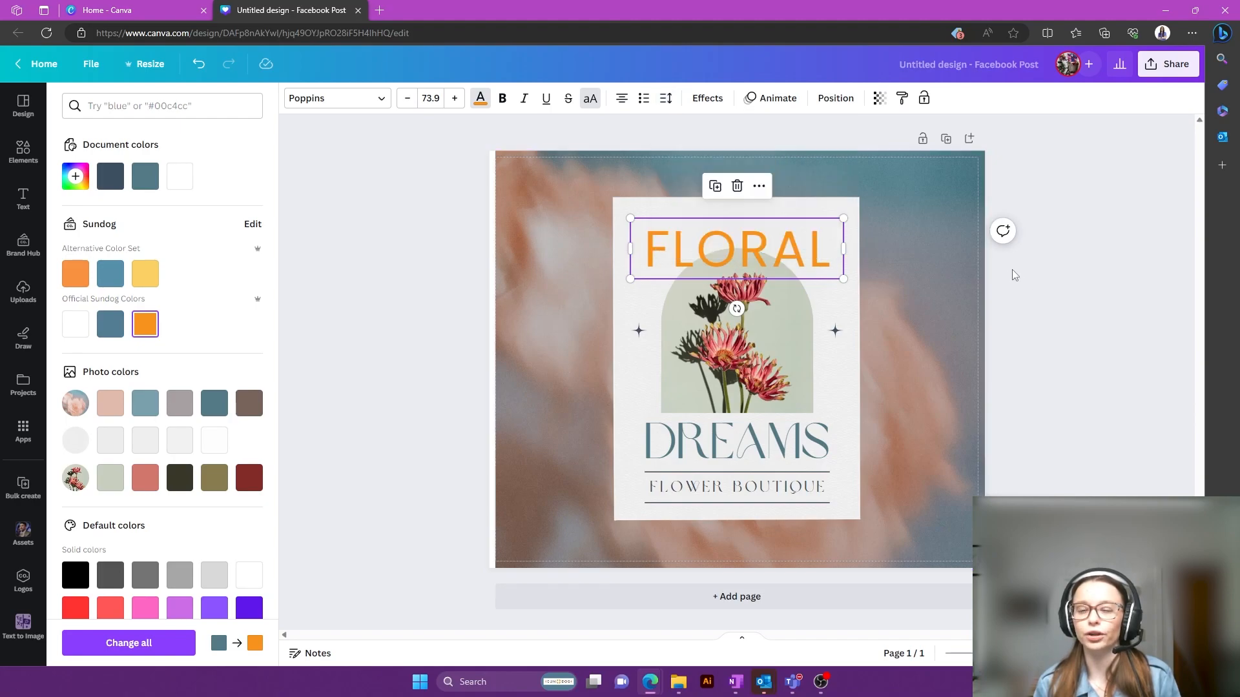
# Try the Shadow effect on the "FLORAL" heading with the muted teal document color as shadow color
pyautogui.click(699, 111)
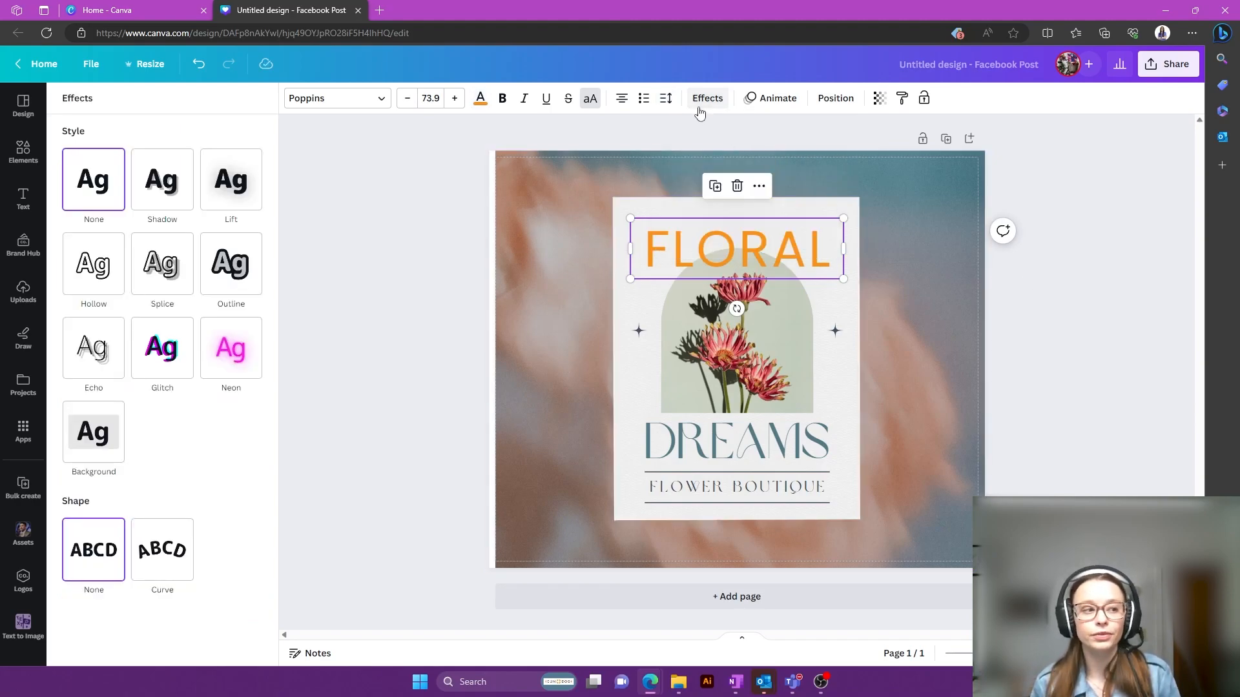
pyautogui.click(138, 198)
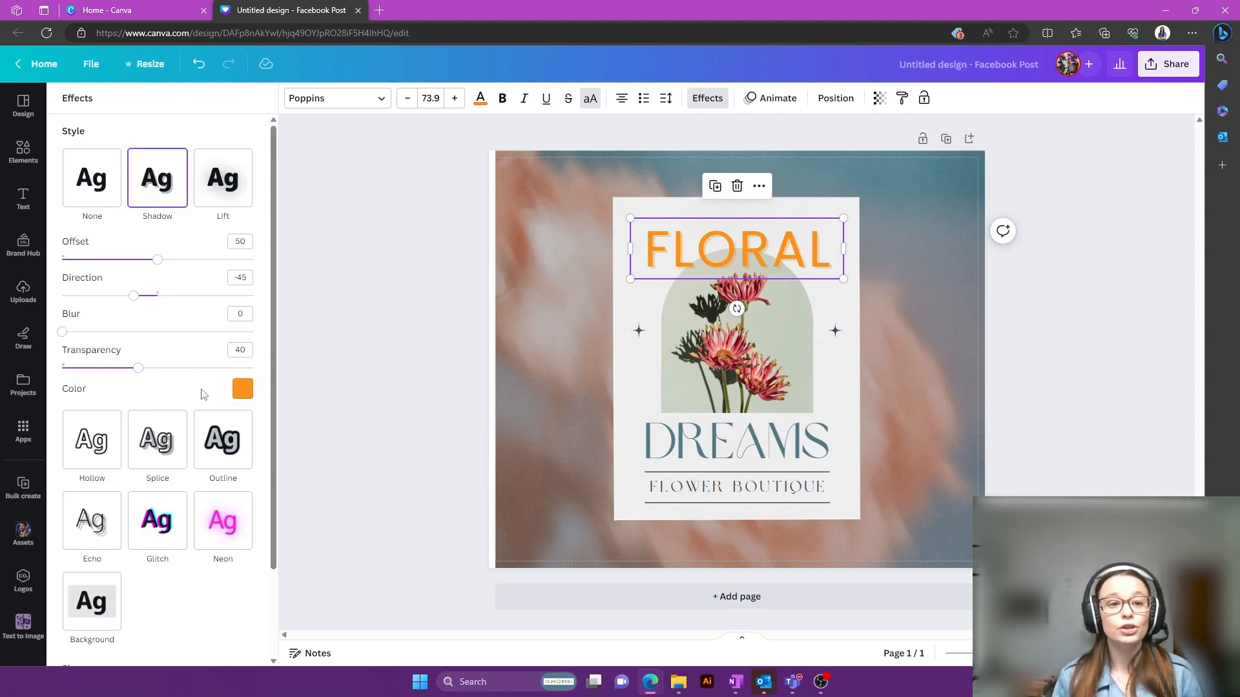
pyautogui.click(242, 388)
pyautogui.click(134, 457)
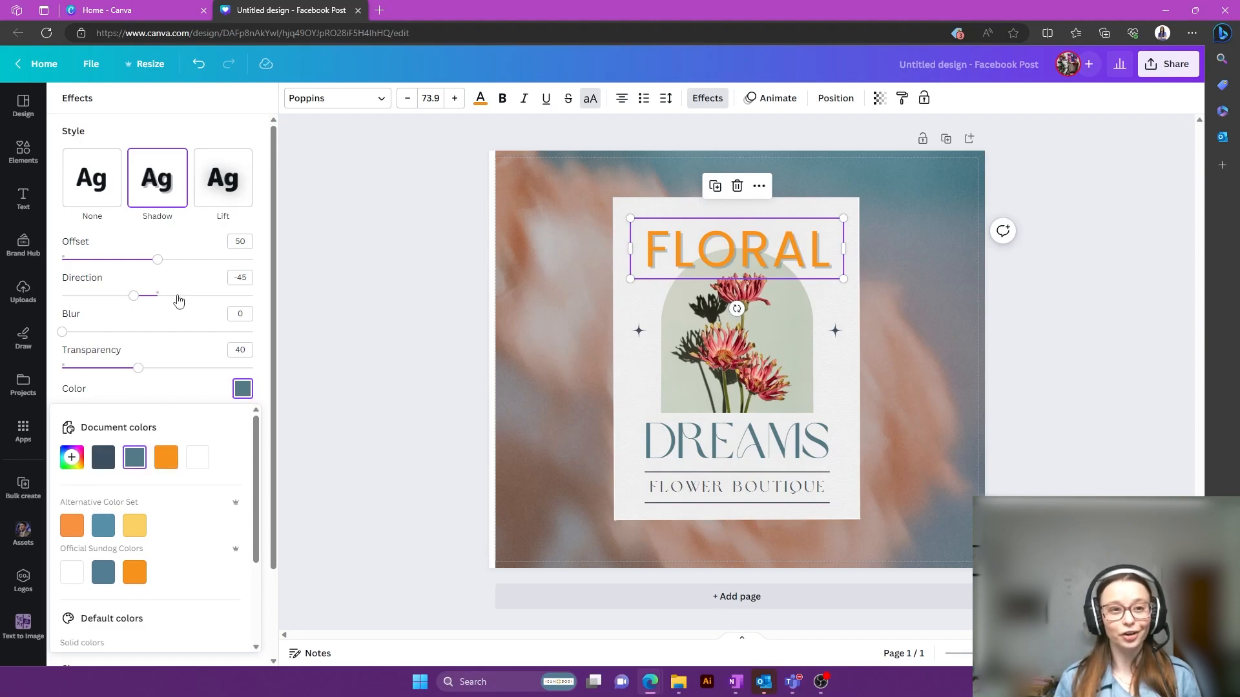
# Set the heading's shadow offset to 89, its direction to 27 and its transparency to 45
pyautogui.click(173, 253)
pyautogui.click(166, 261)
pyautogui.moveTo(166, 260); pyautogui.dragTo(234, 283)
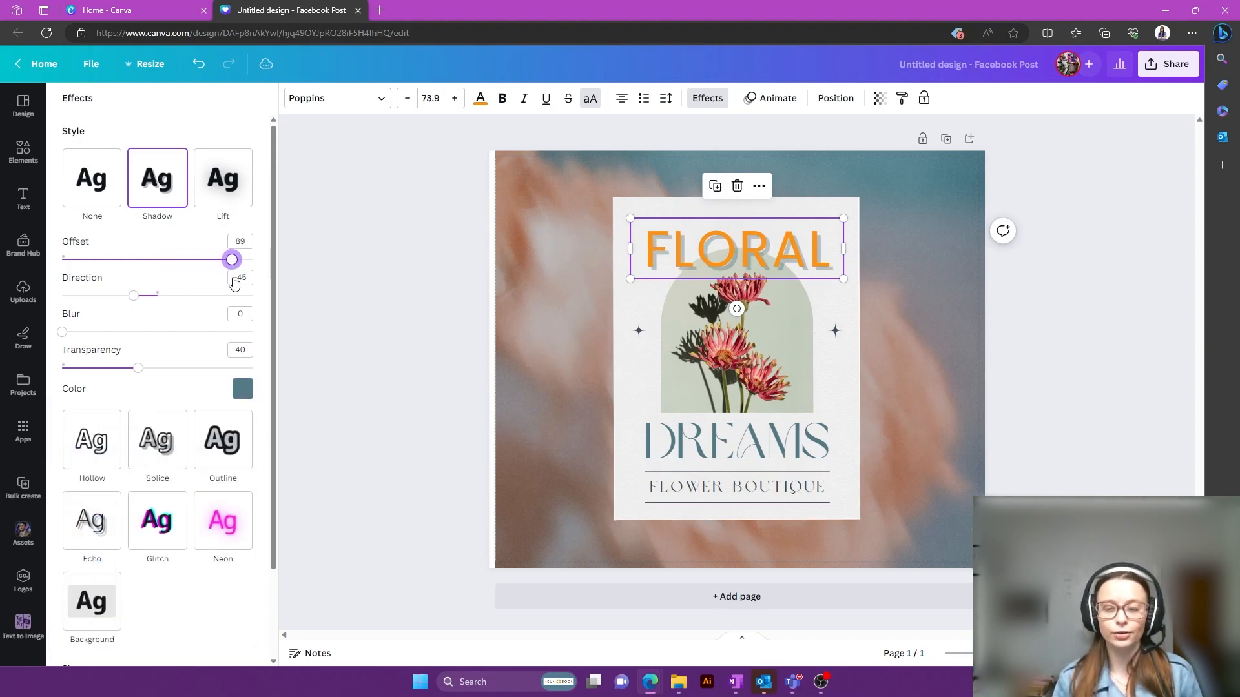
pyautogui.moveTo(134, 296); pyautogui.dragTo(172, 304)
pyautogui.moveTo(148, 371); pyautogui.dragTo(231, 367)
pyautogui.moveTo(202, 370); pyautogui.dragTo(148, 370)
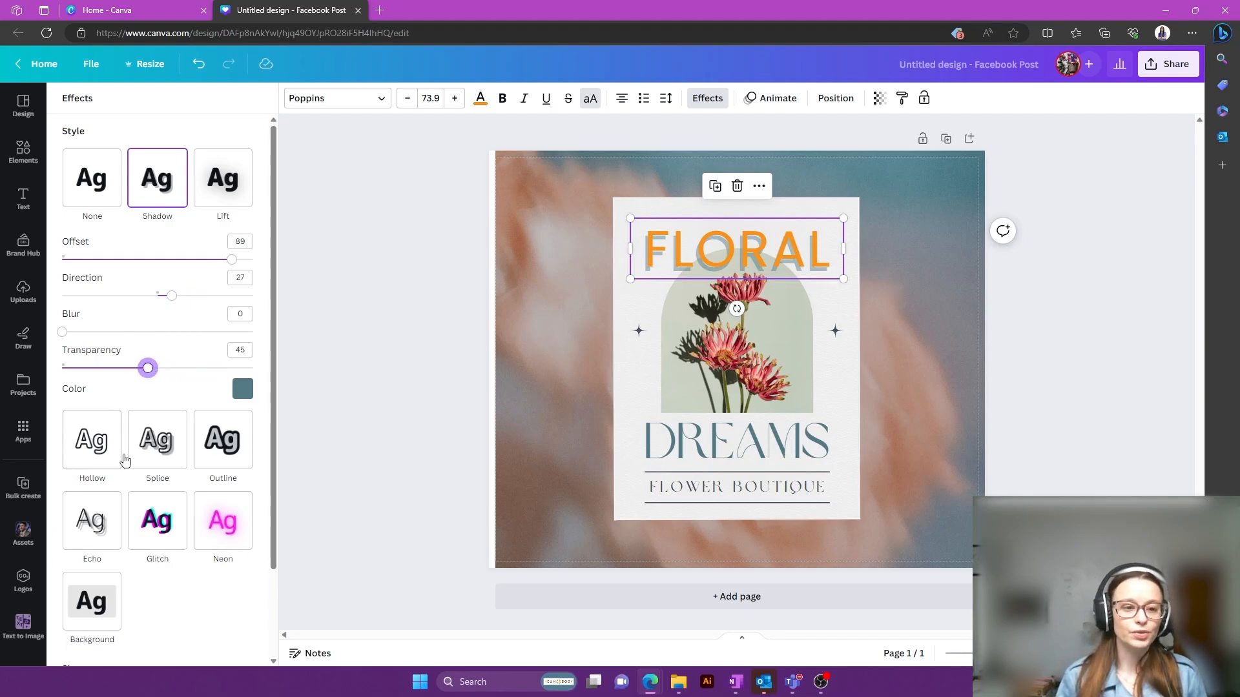
# Try the Glitch effect on the "FLORAL" heading, and replace it with the Neon effect
pyautogui.scroll(-1, 176, 465)
pyautogui.click(176, 464)
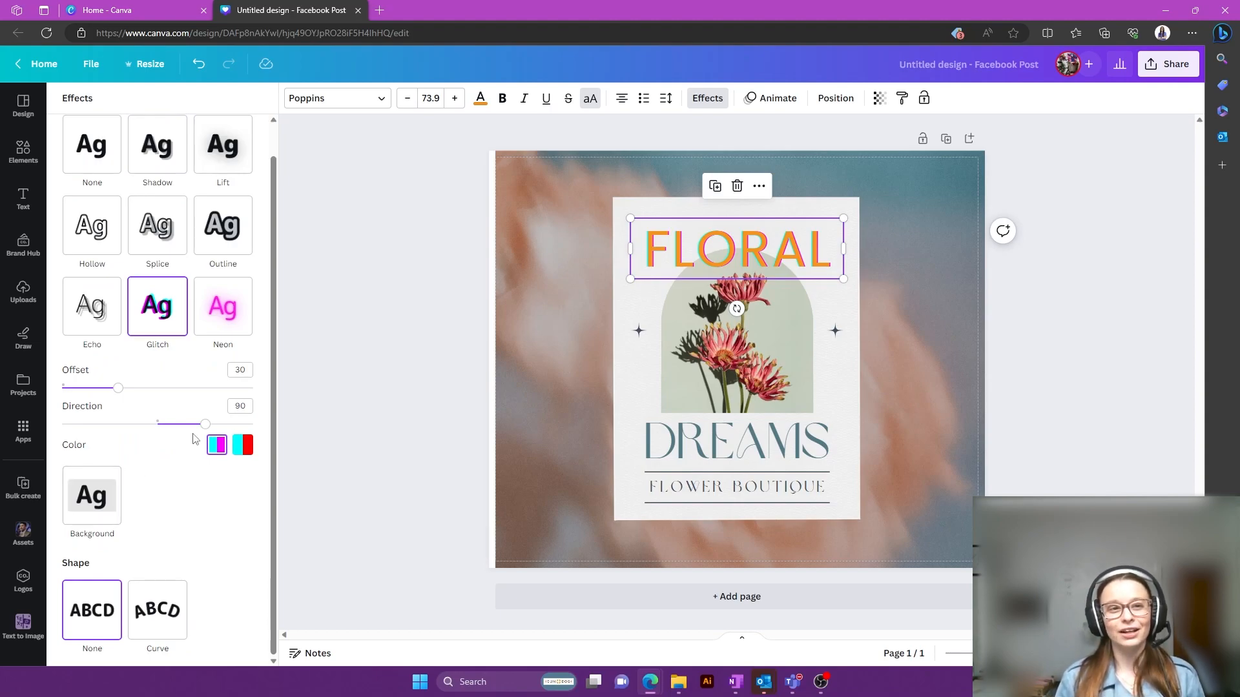
pyautogui.click(211, 326)
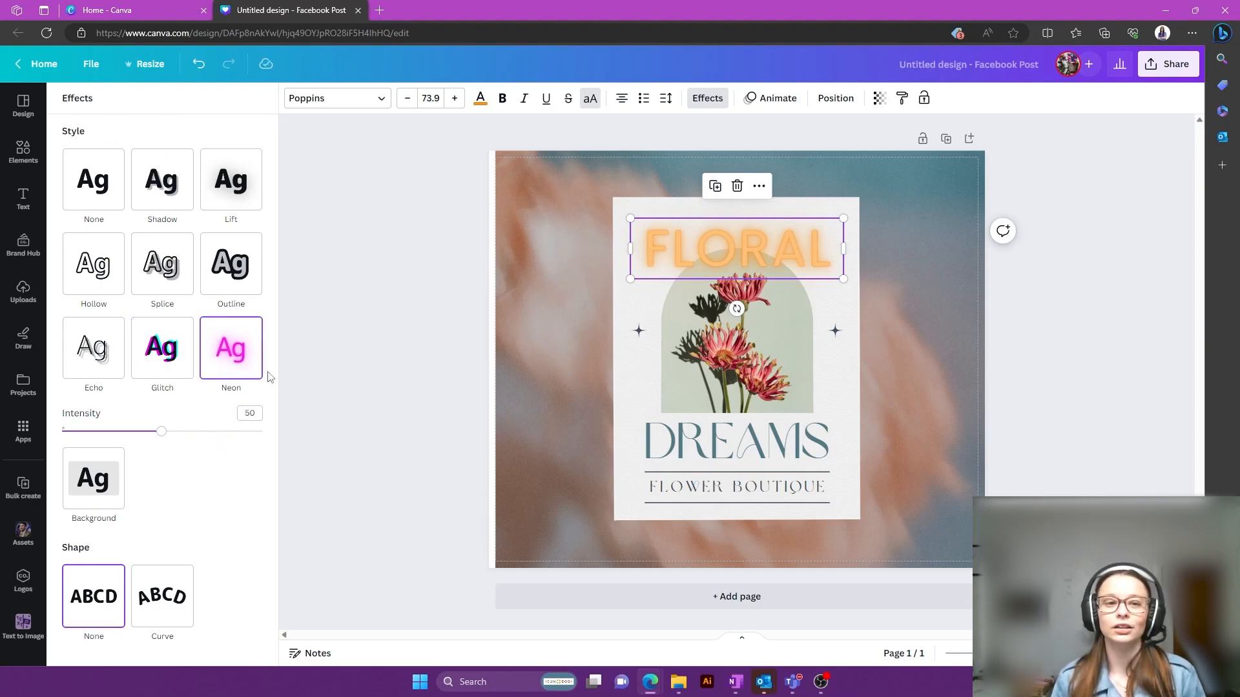
# Apply the Curve shape to the "FLORAL" heading and set the curve amount to 38
pyautogui.click(174, 618)
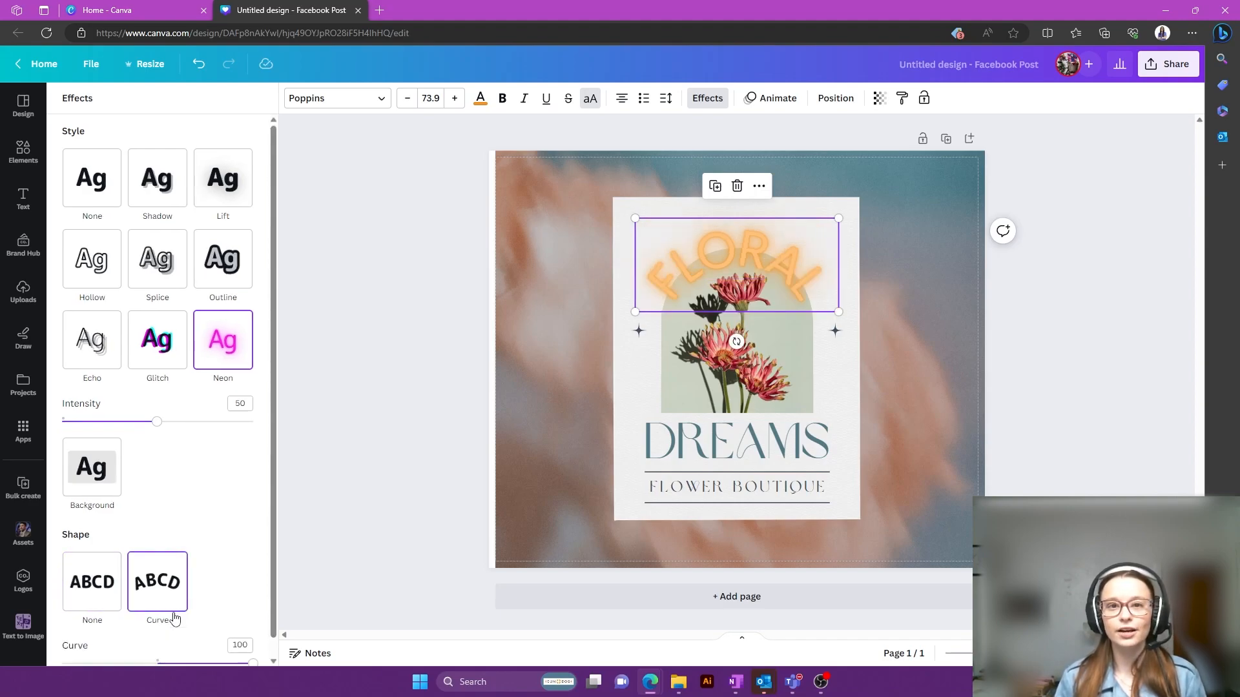
pyautogui.scroll(-1, 197, 555)
pyautogui.moveTo(256, 650); pyautogui.dragTo(193, 646)
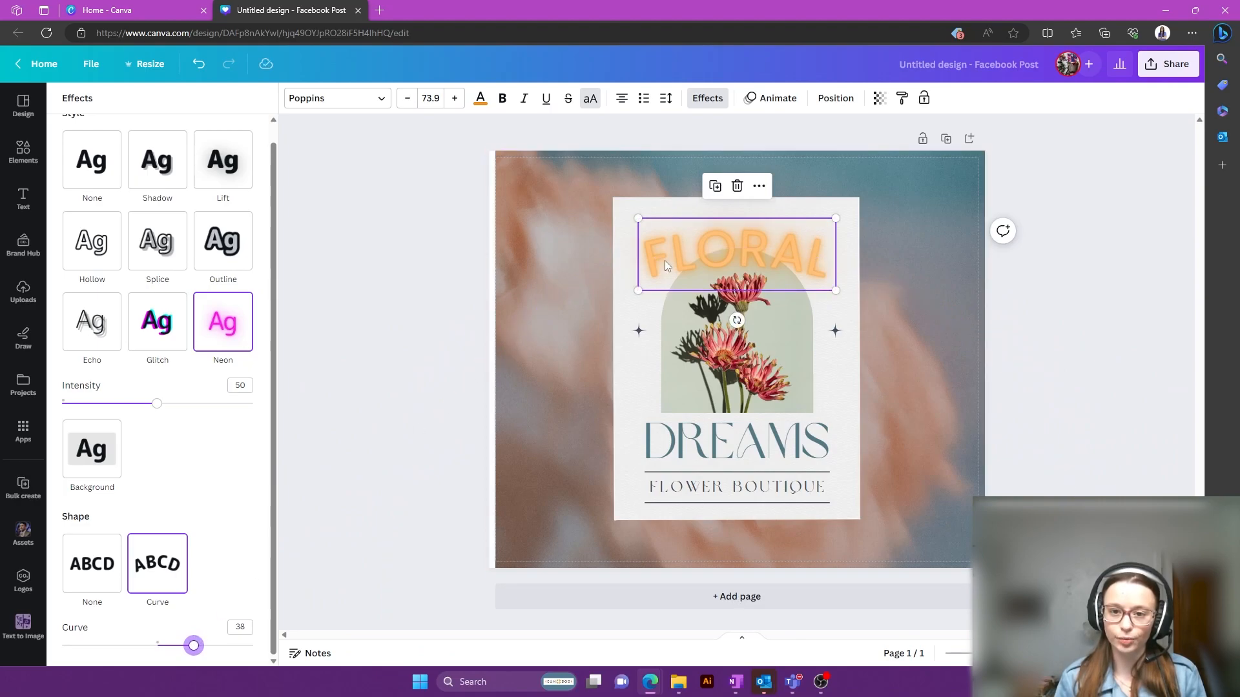
# Move the "FLORAL" heading up above the arched photo, try the Pop text animation on it and replace it with Burst
pyautogui.moveTo(722, 253); pyautogui.dragTo(721, 233)
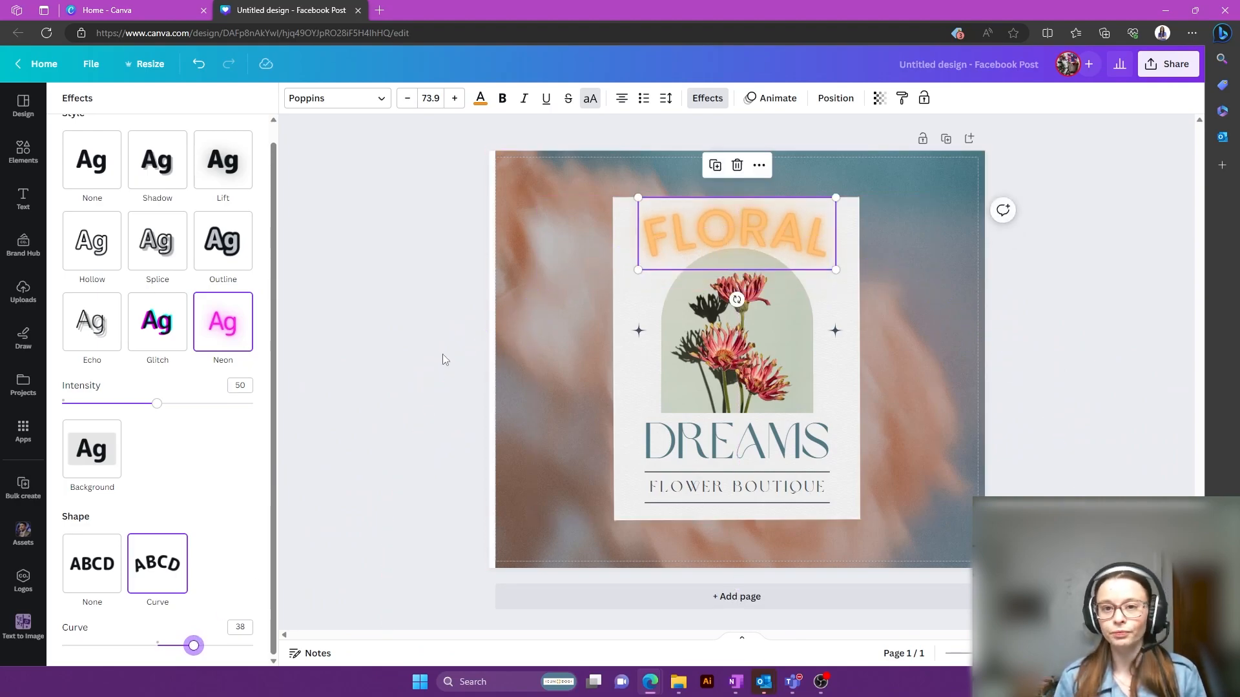
pyautogui.click(777, 100)
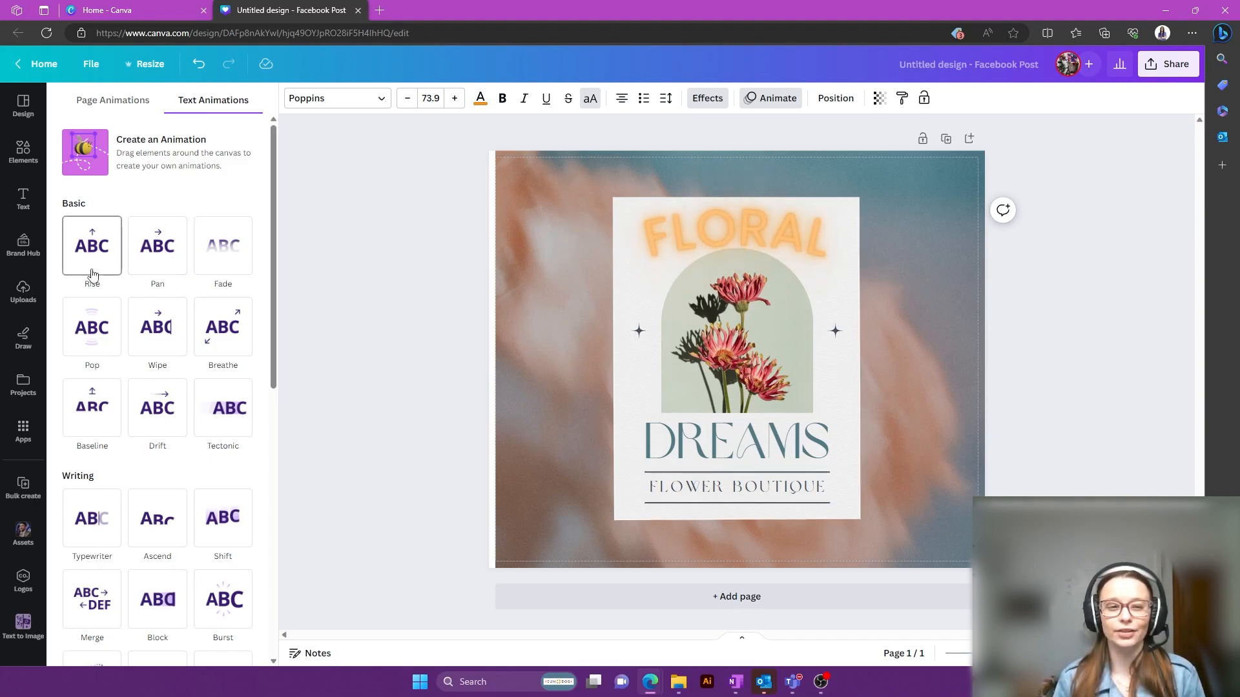
pyautogui.click(90, 335)
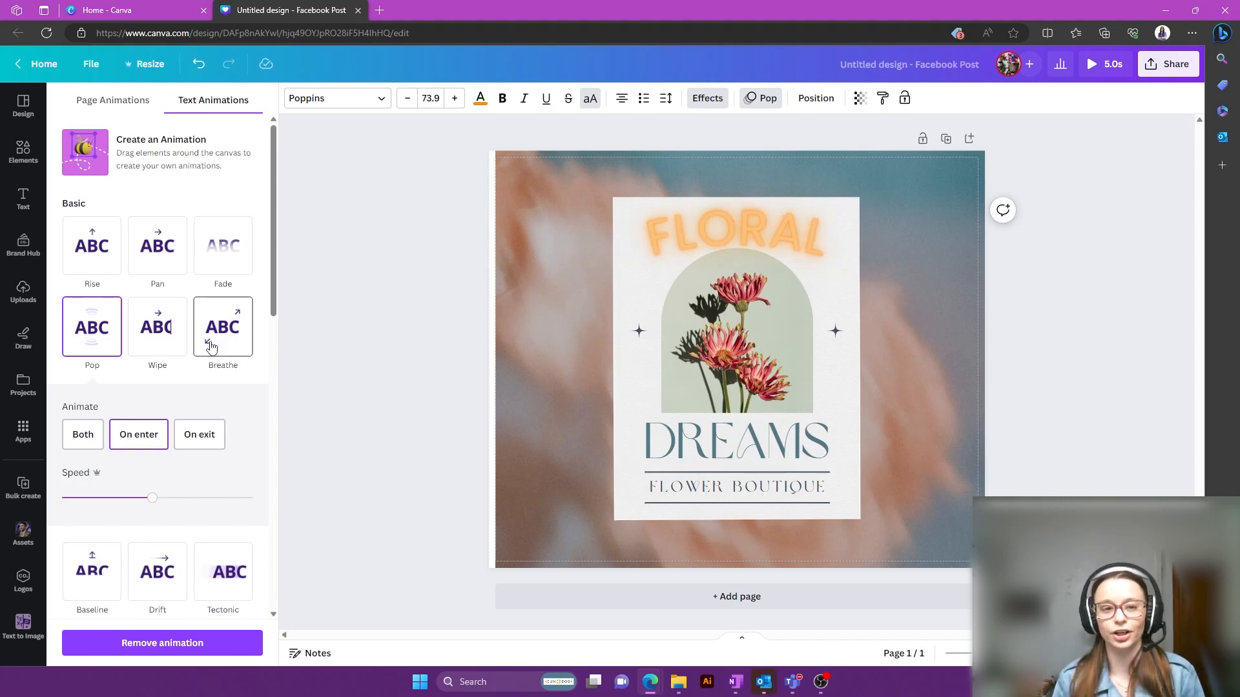
pyautogui.scroll(-3, 210, 347)
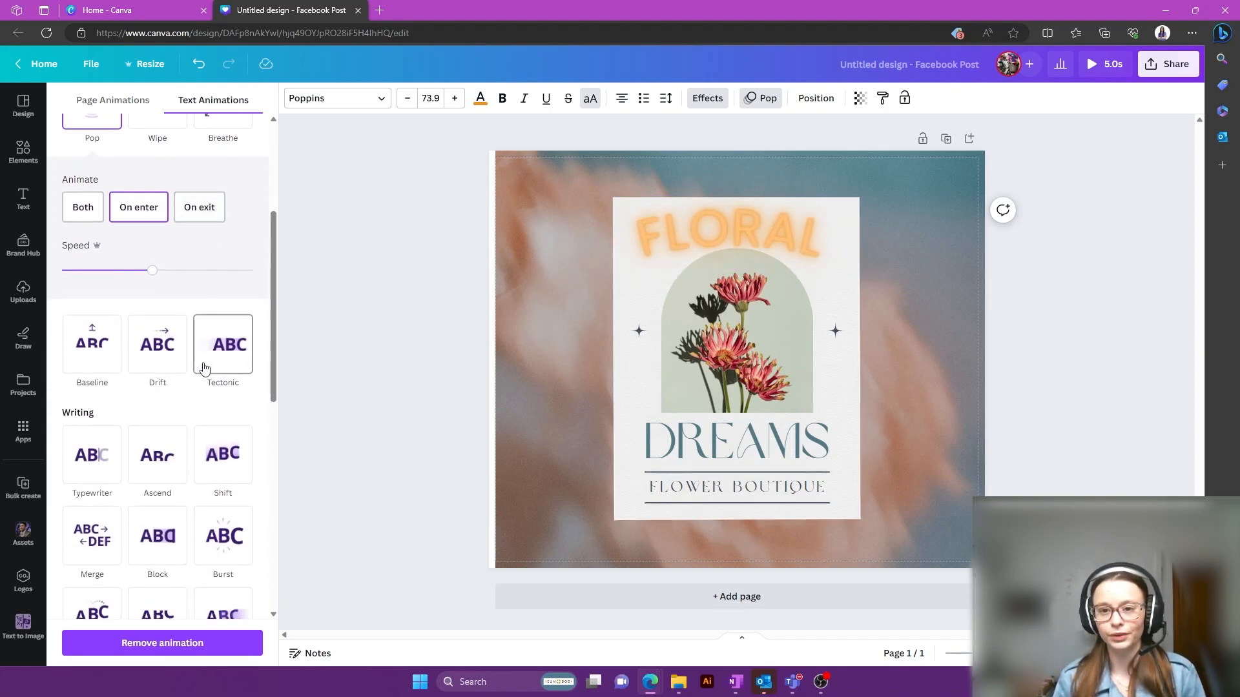
pyautogui.scroll(-1, 204, 367)
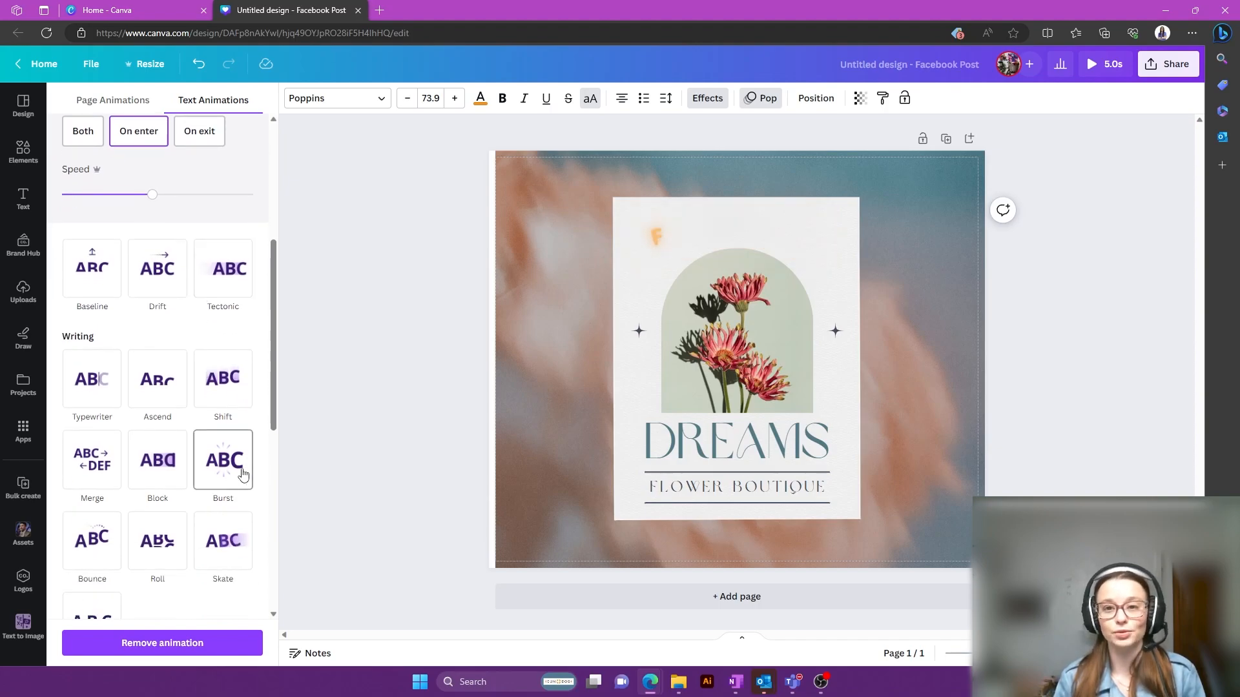
pyautogui.click(244, 475)
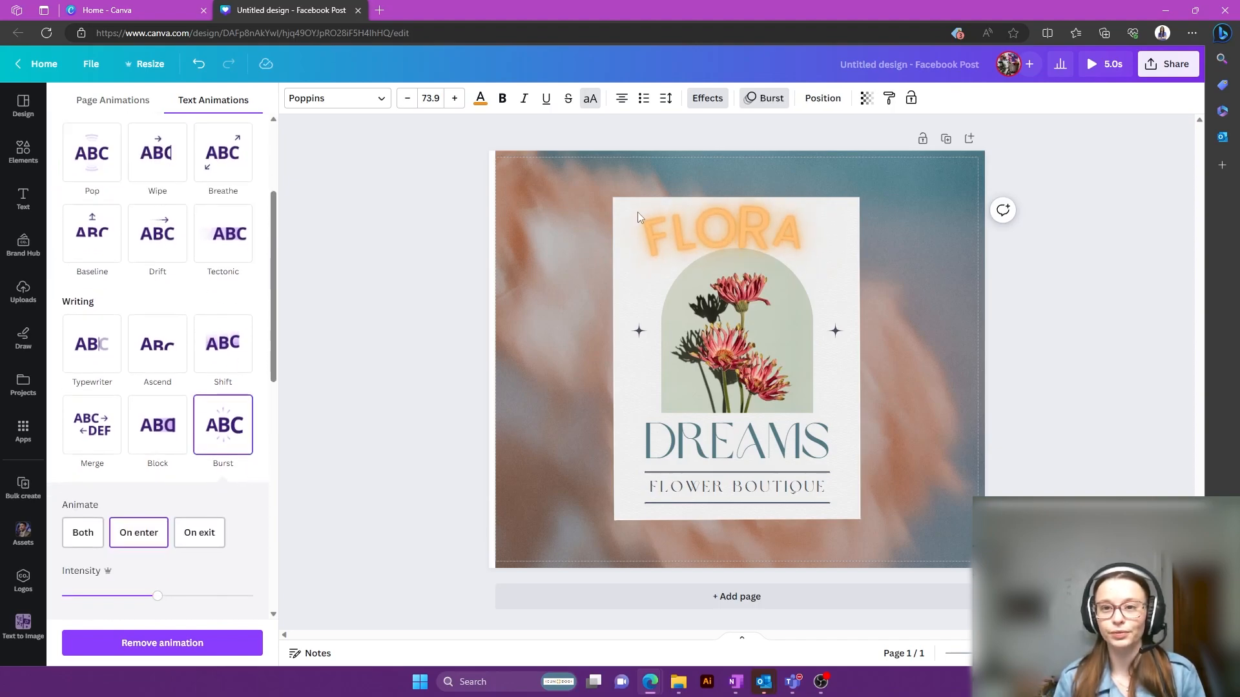
# Try aligning the "FLORAL" heading to the page's middle, bottom and top, and place it back on the white card above the arch
pyautogui.click(823, 109)
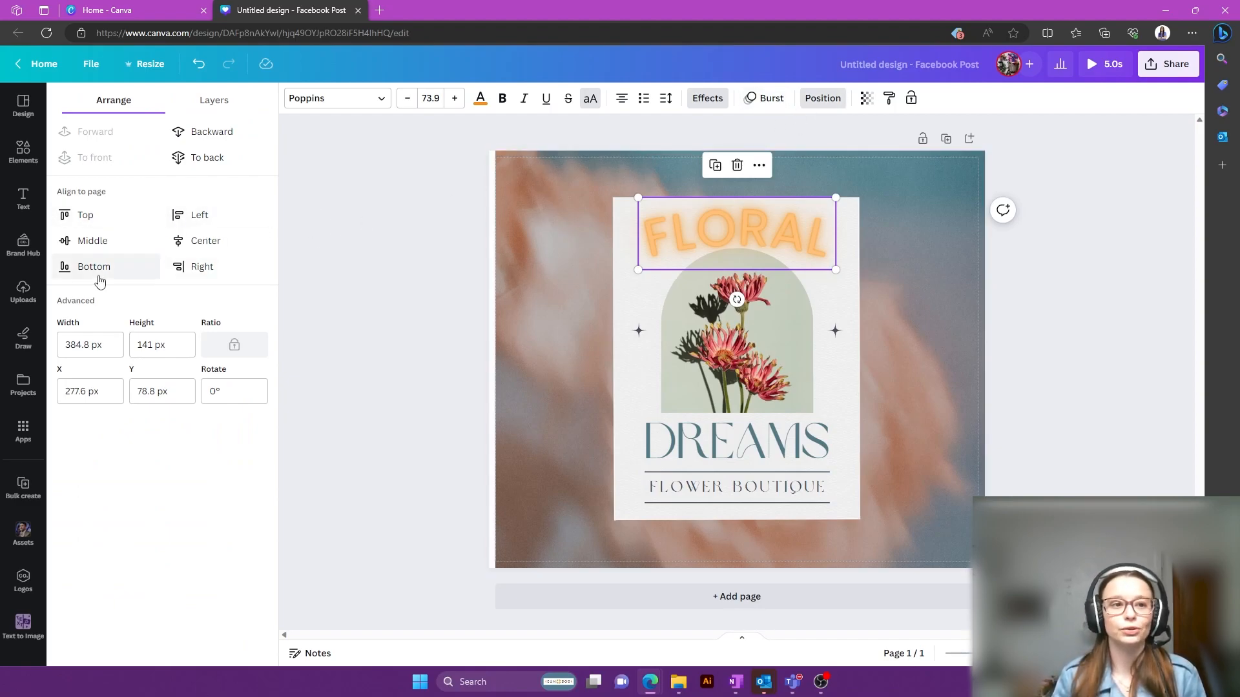
pyautogui.click(92, 242)
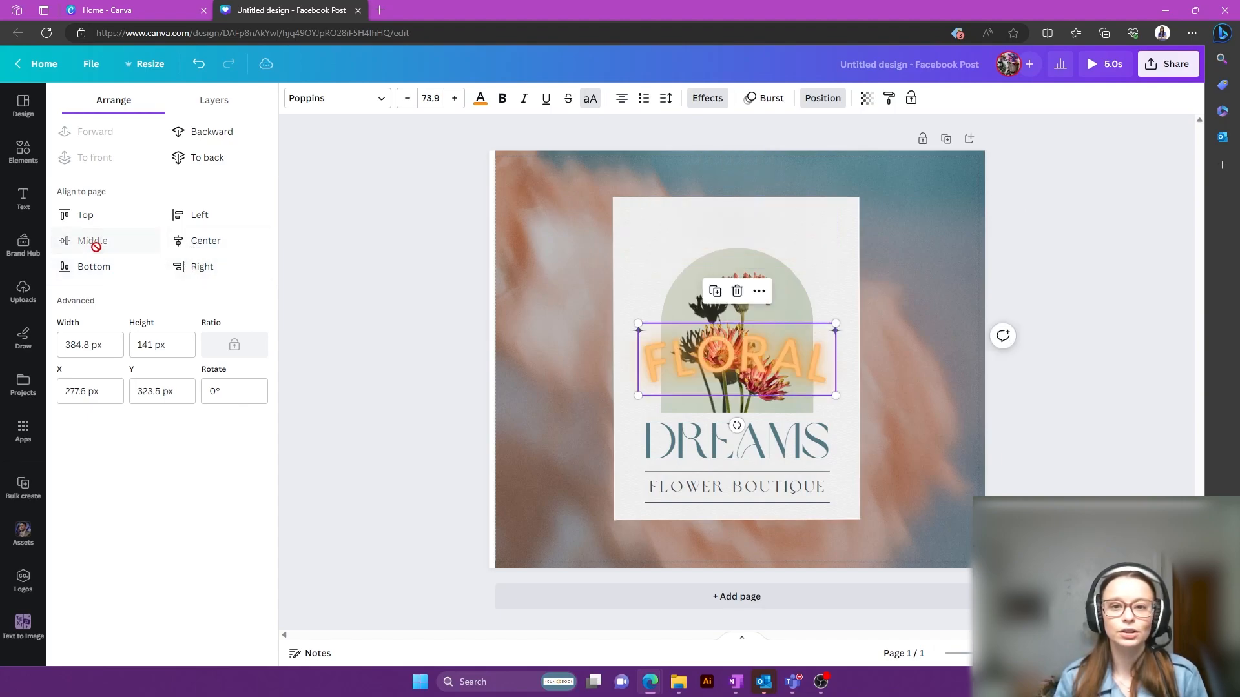
pyautogui.click(83, 266)
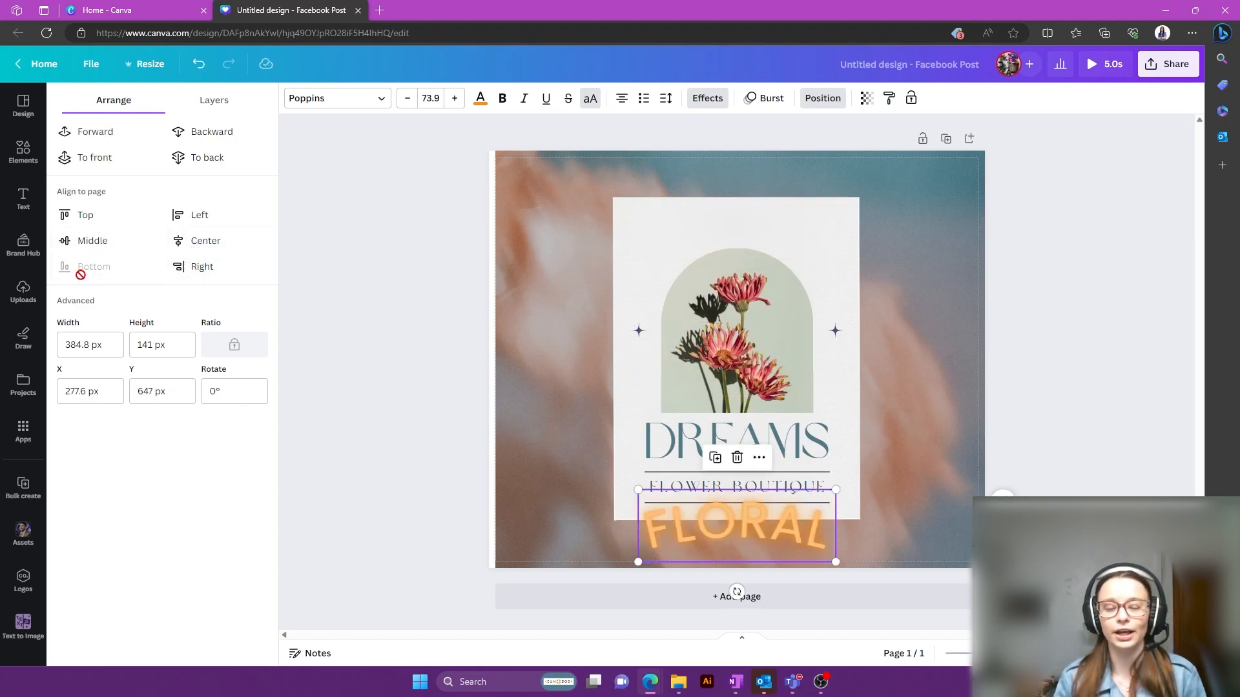
pyautogui.click(98, 217)
pyautogui.click(197, 241)
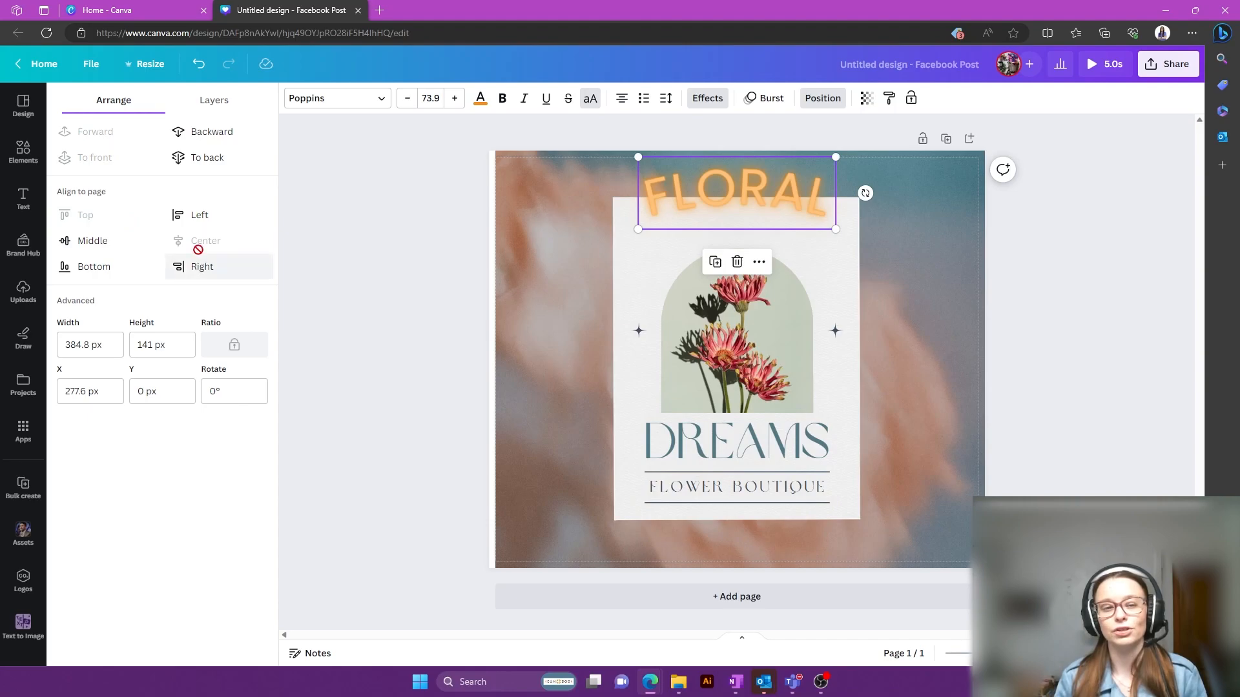
pyautogui.moveTo(816, 191); pyautogui.dragTo(759, 229)
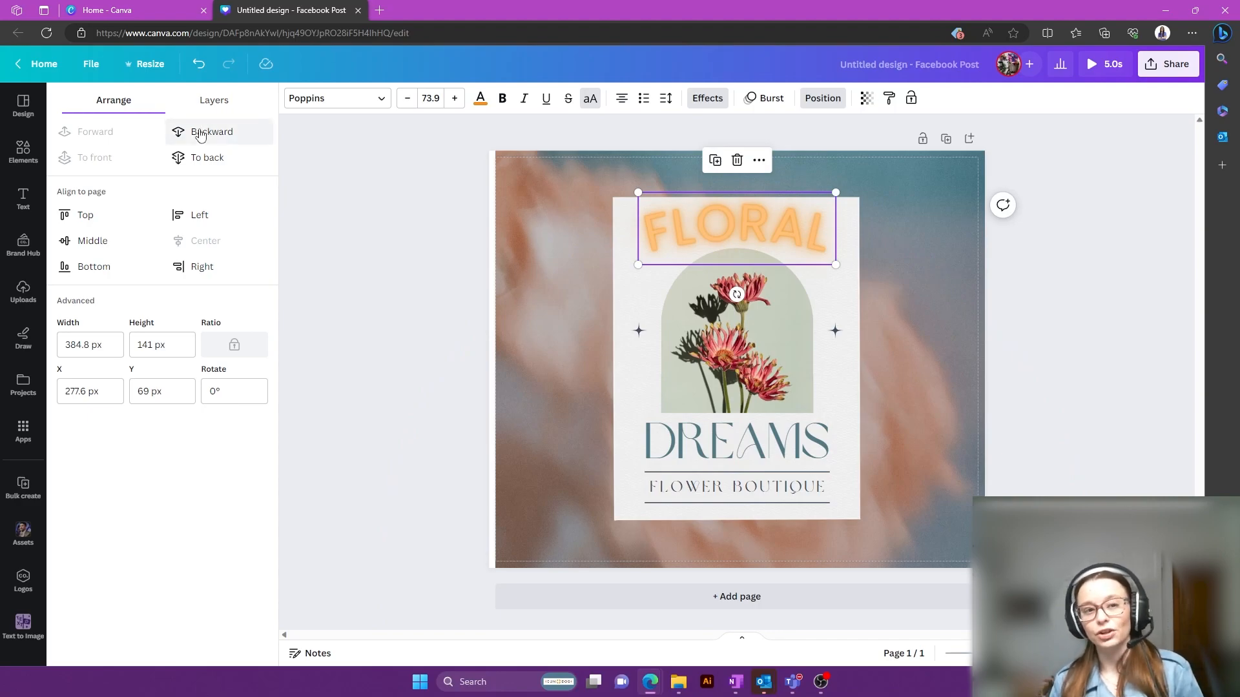
# Reorder the "FLORAL" layer to sit between the two star layers, and leave the heading's transparency at 100
pyautogui.click(201, 106)
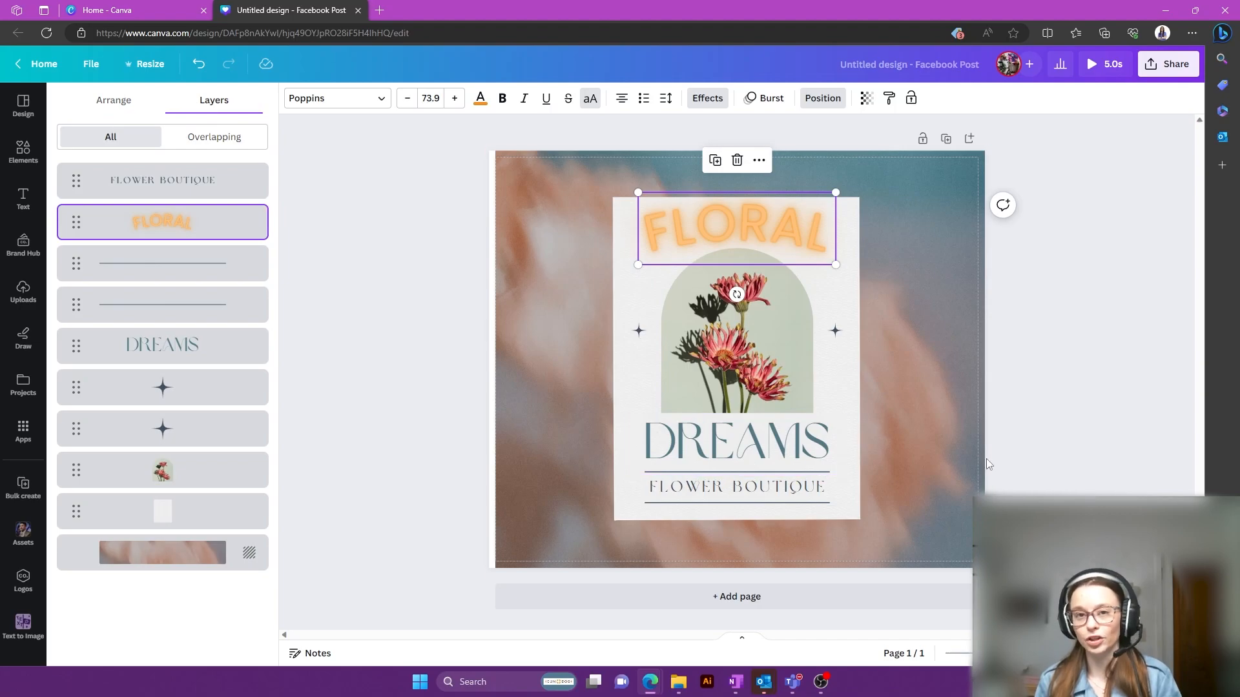
pyautogui.moveTo(130, 225); pyautogui.dragTo(150, 419)
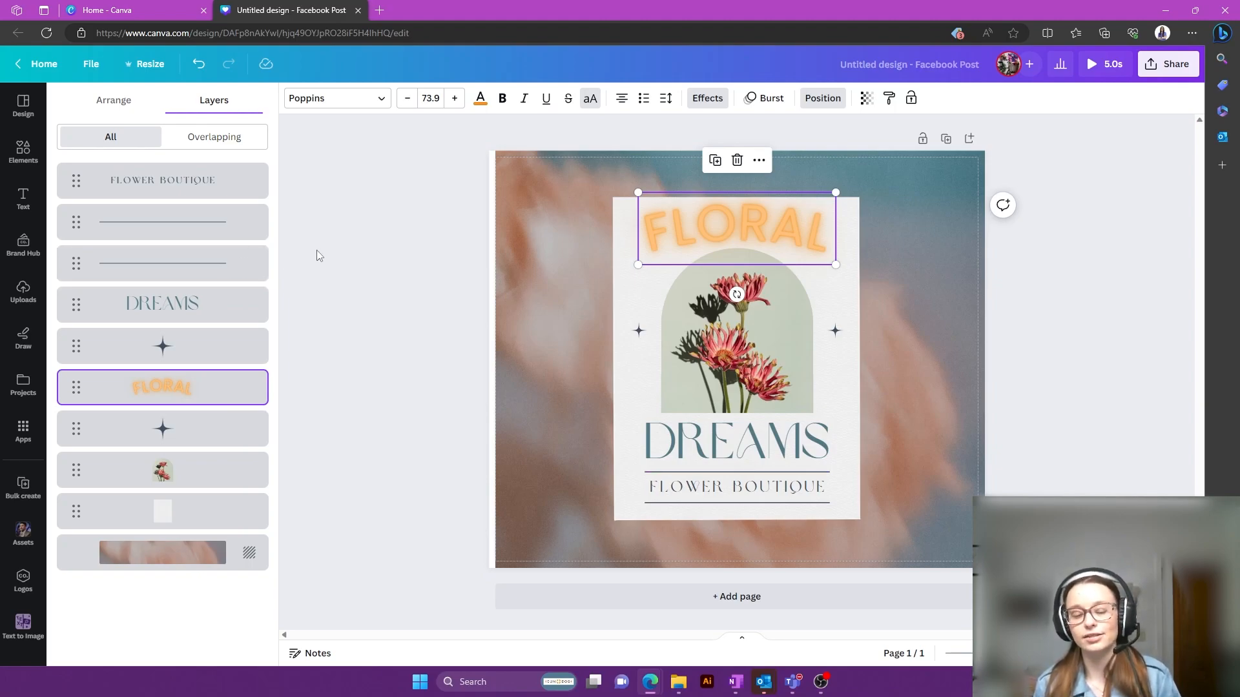
pyautogui.click(866, 107)
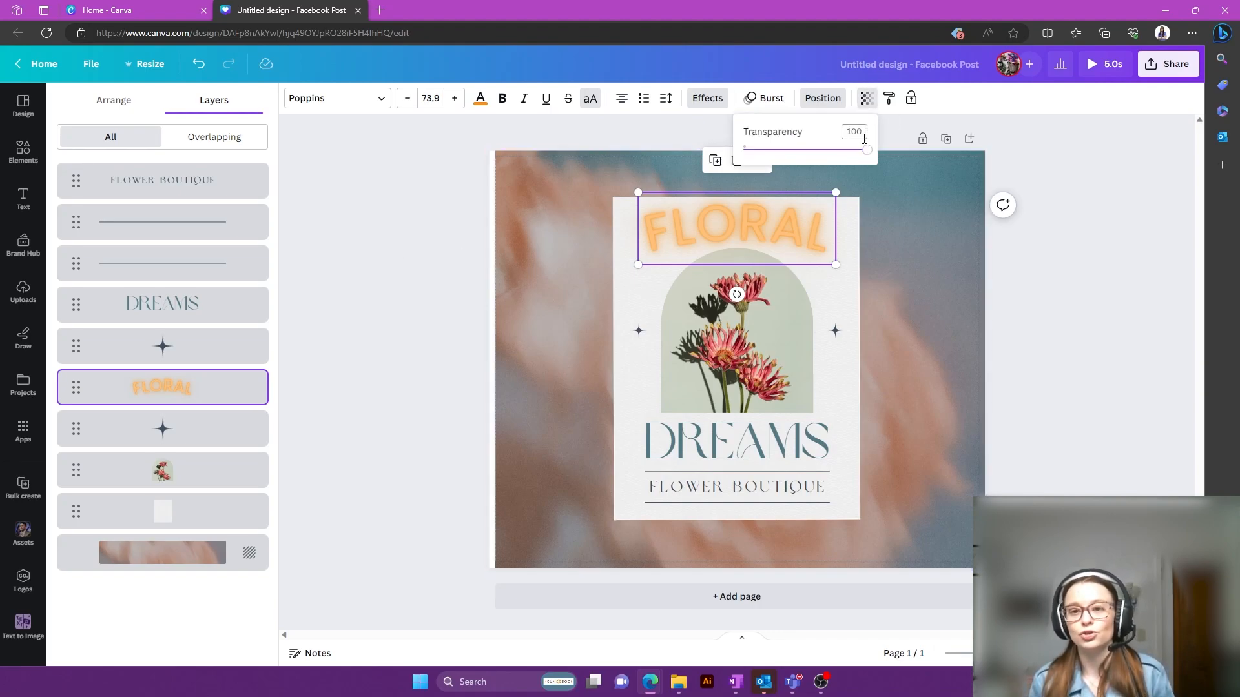
pyautogui.moveTo(865, 153)
pyautogui.mouseDown()
pyautogui.moveTo(746, 157)
pyautogui.moveTo(884, 163)
pyautogui.mouseUp()
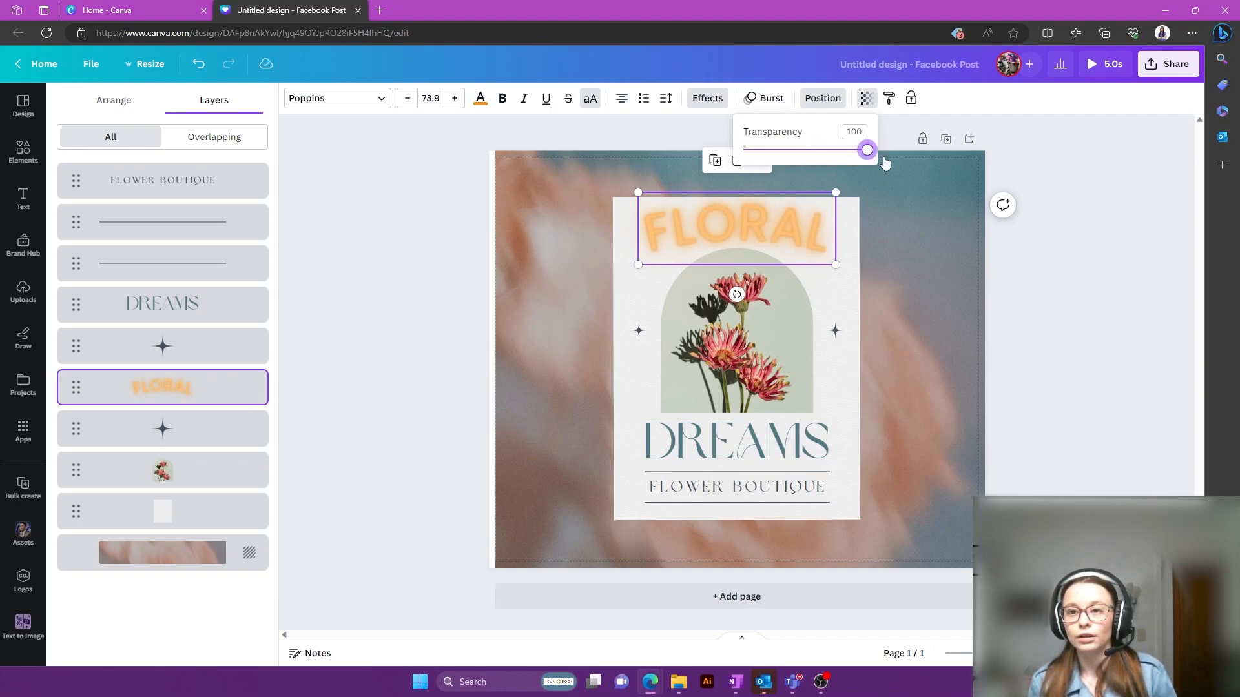
# Lock the "FLORAL" heading, test selecting it while locked, and undo the last change
pyautogui.click(911, 100)
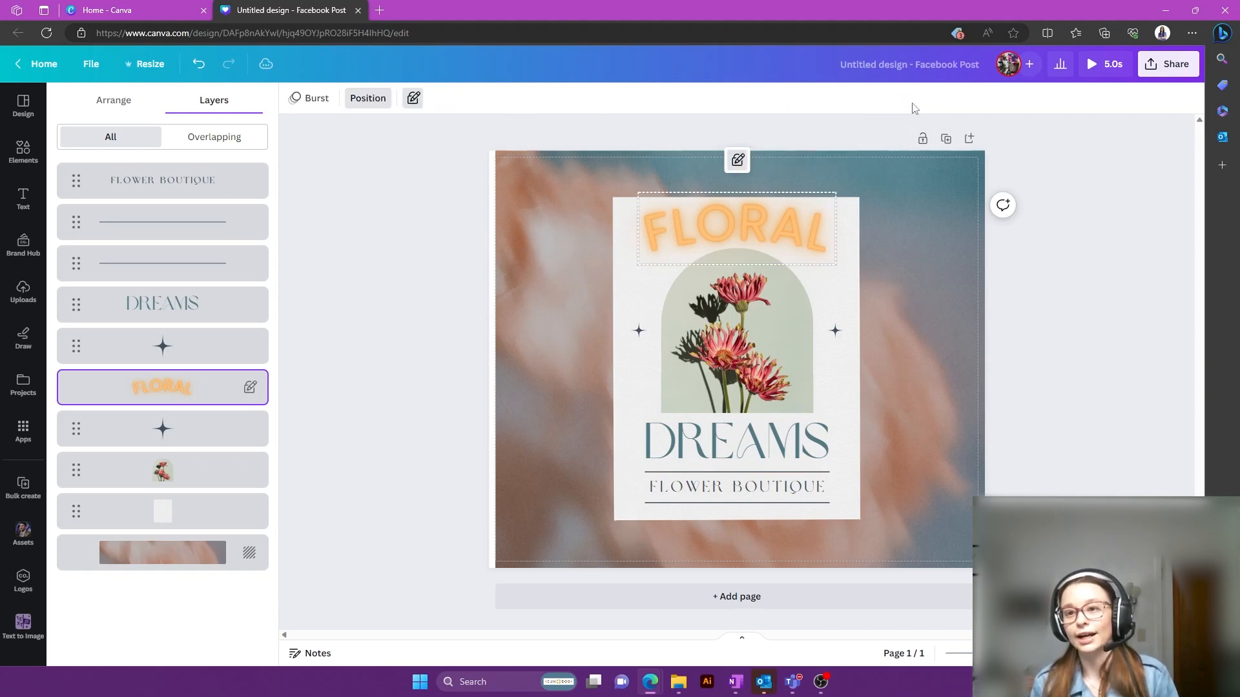
pyautogui.click(1081, 375)
pyautogui.doubleClick(736, 226)
pyautogui.click(532, 247)
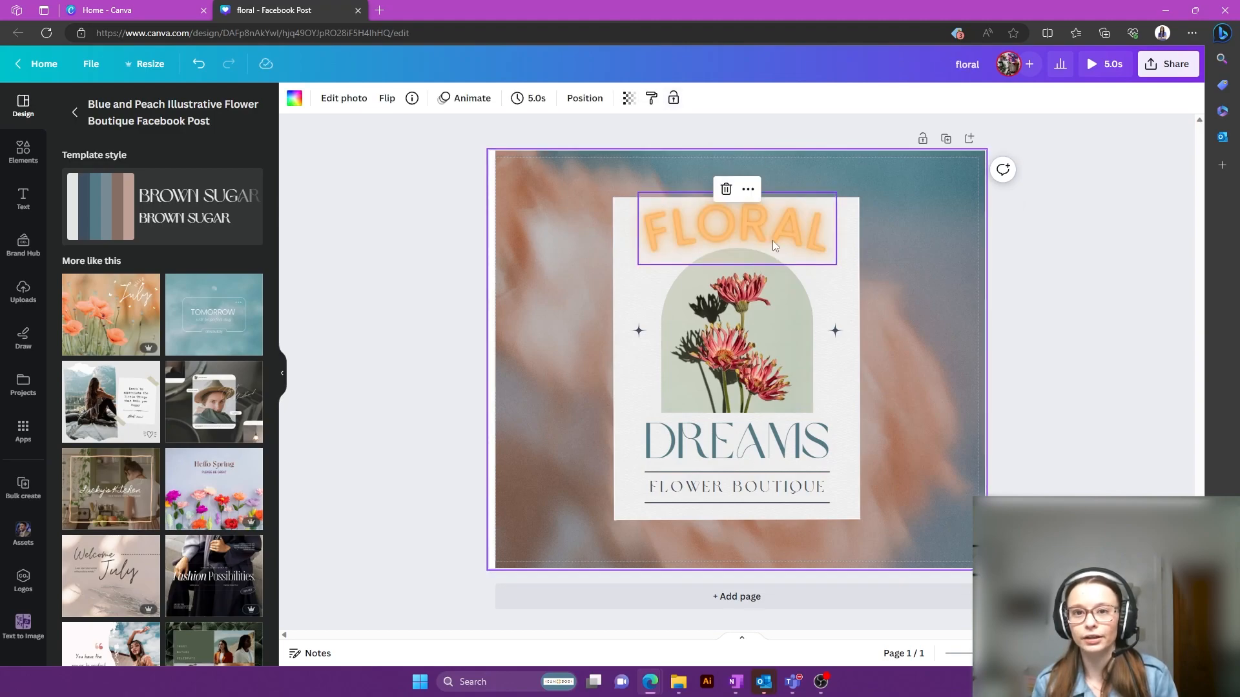
pyautogui.click(767, 224)
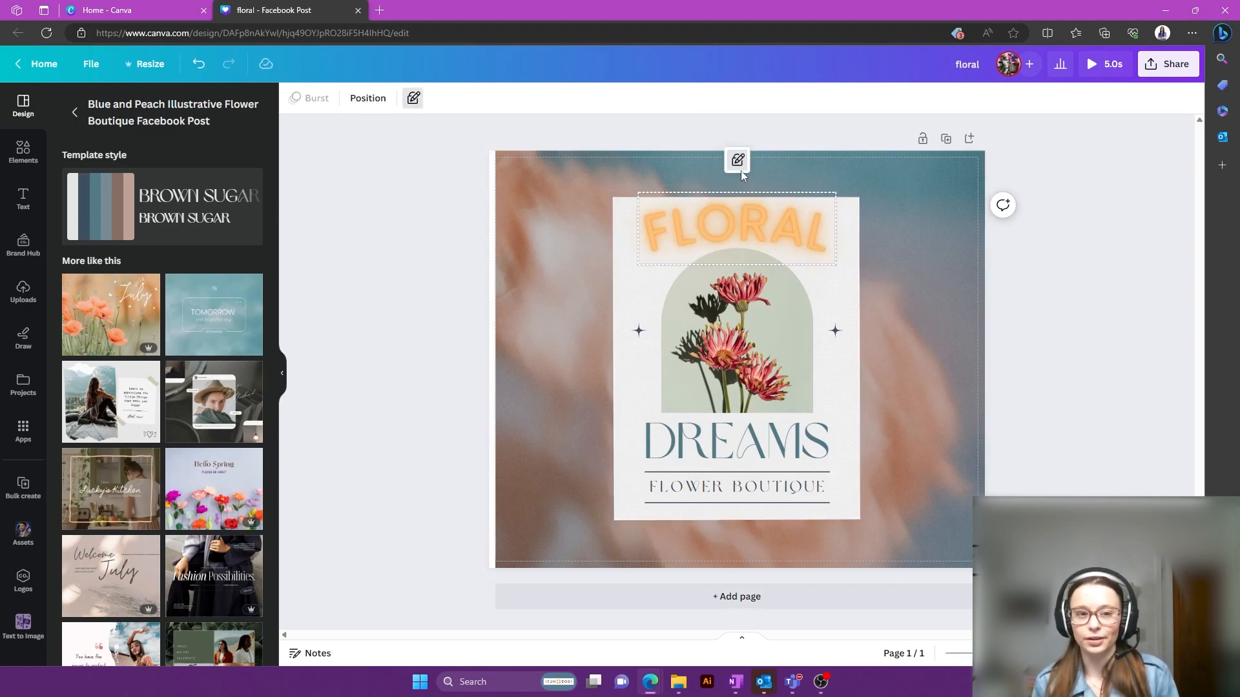
pyautogui.hotkey('ctrl', 'z')
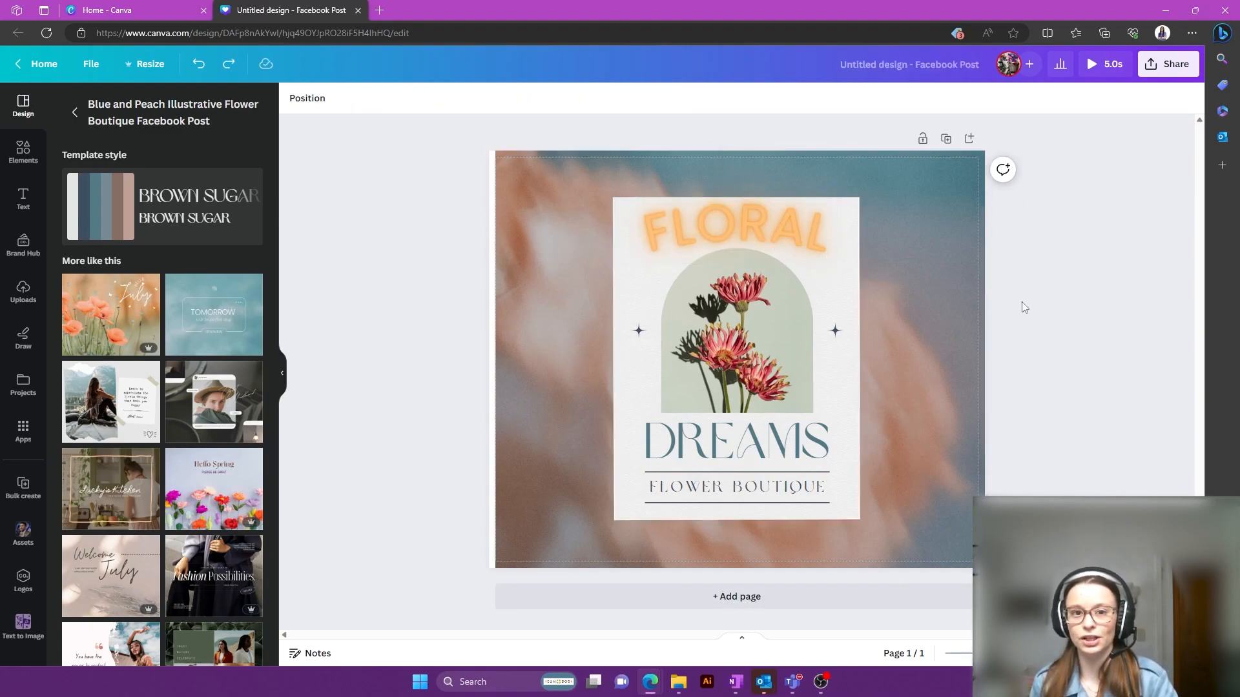
pyautogui.click(734, 230)
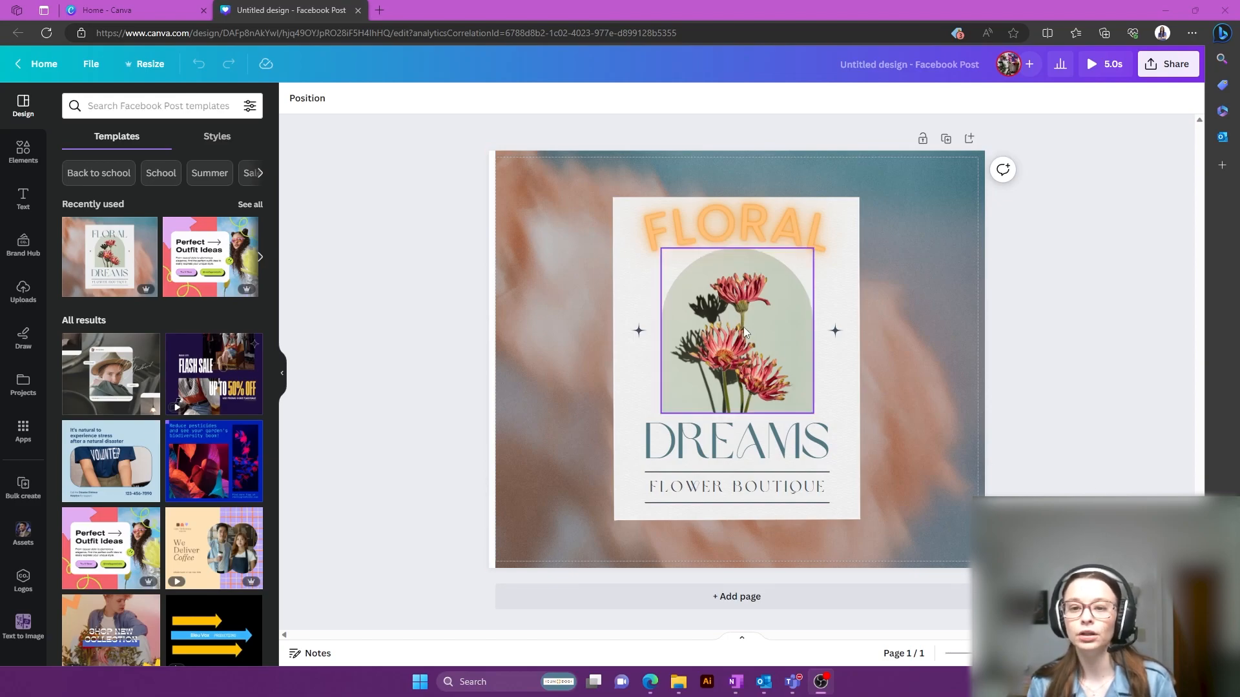
# Remove the background from the arched flower photo with BG Remover
pyautogui.click(764, 380)
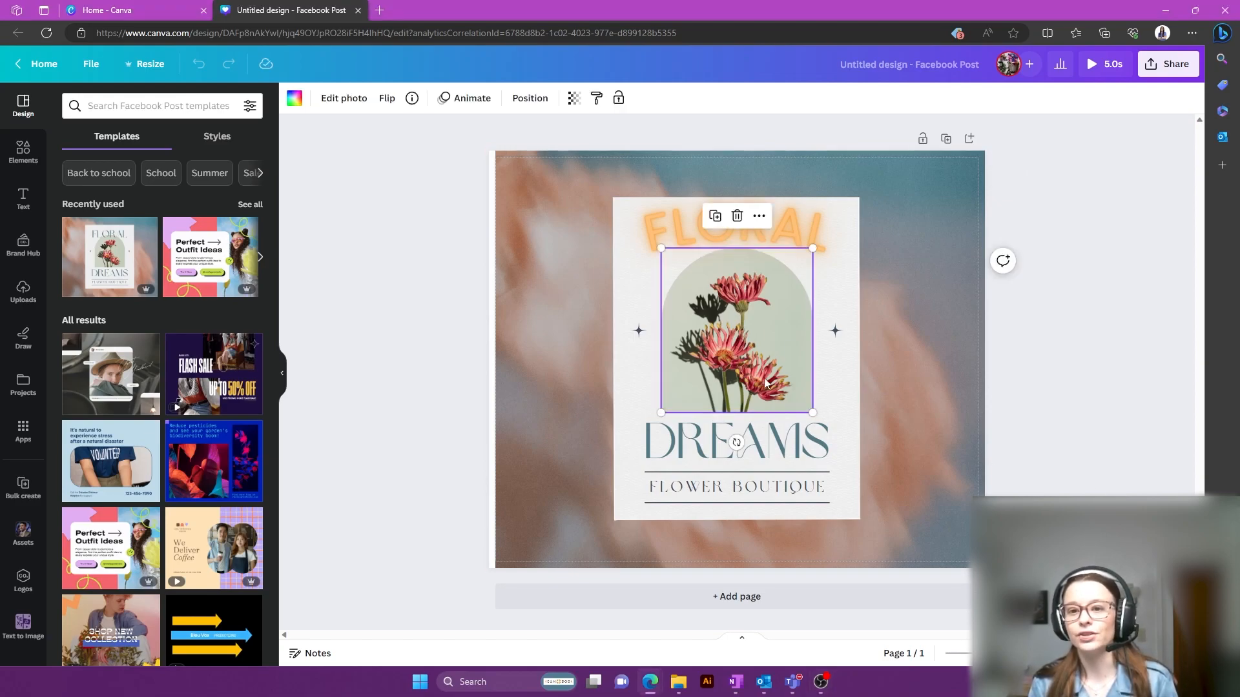
pyautogui.click(334, 100)
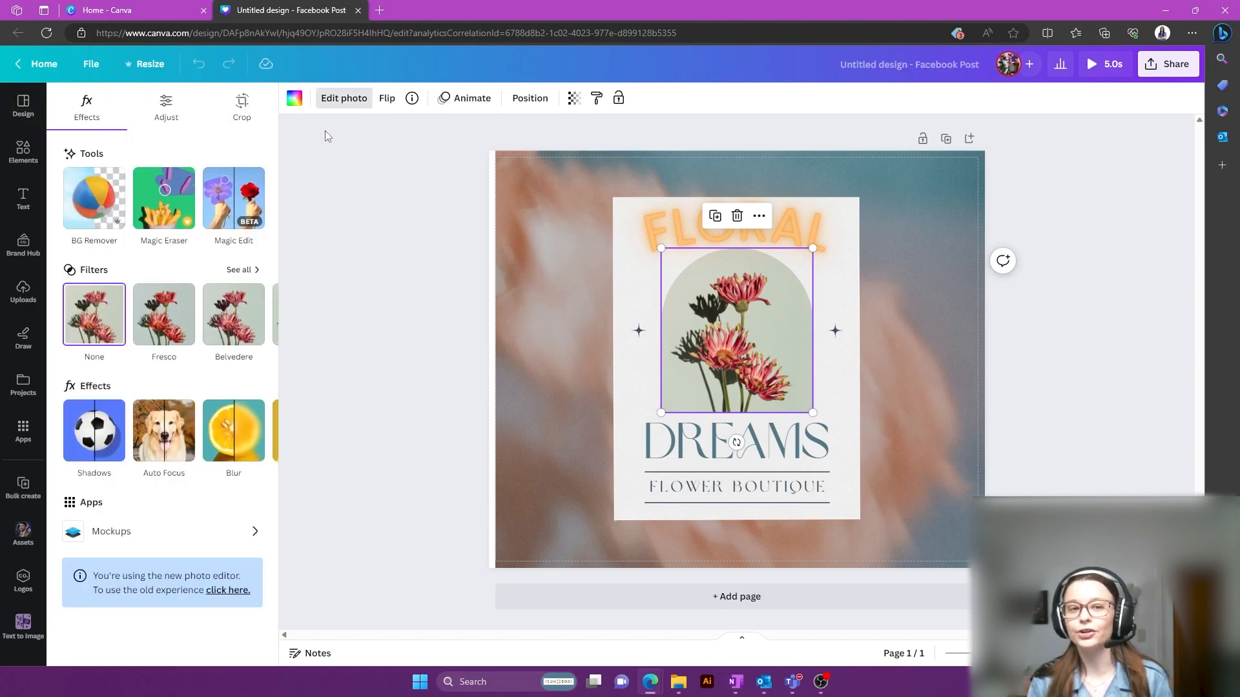
pyautogui.click(108, 212)
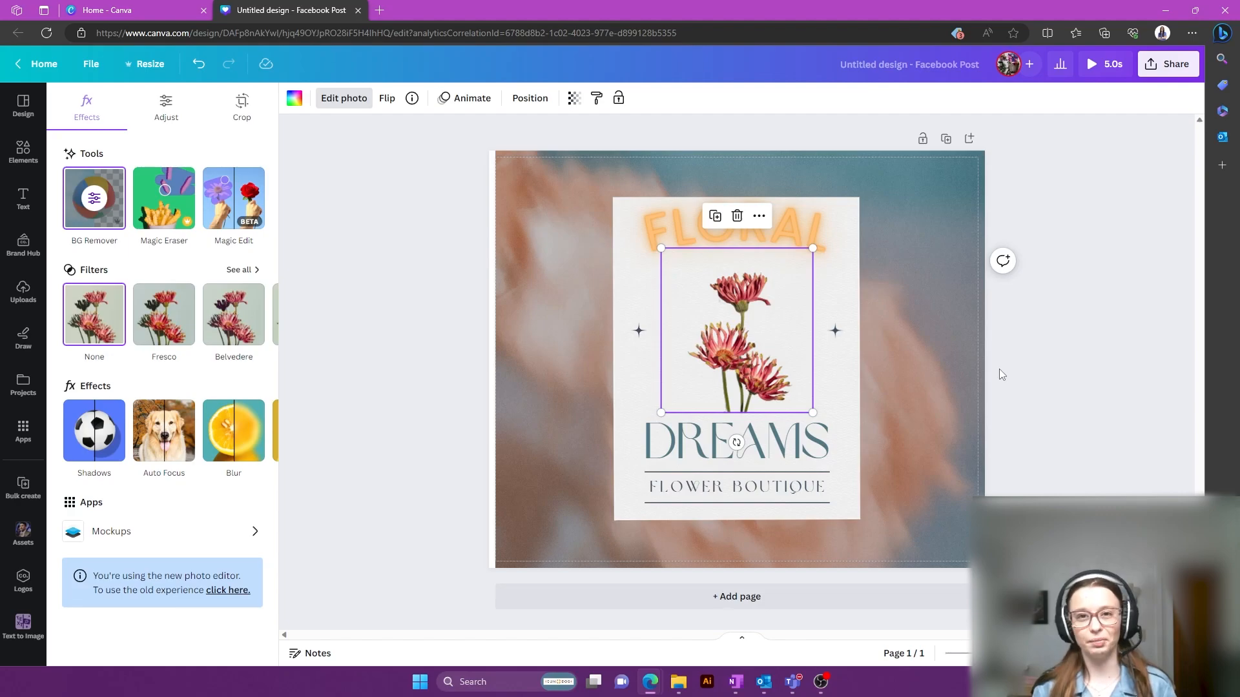
pyautogui.press('Escape')
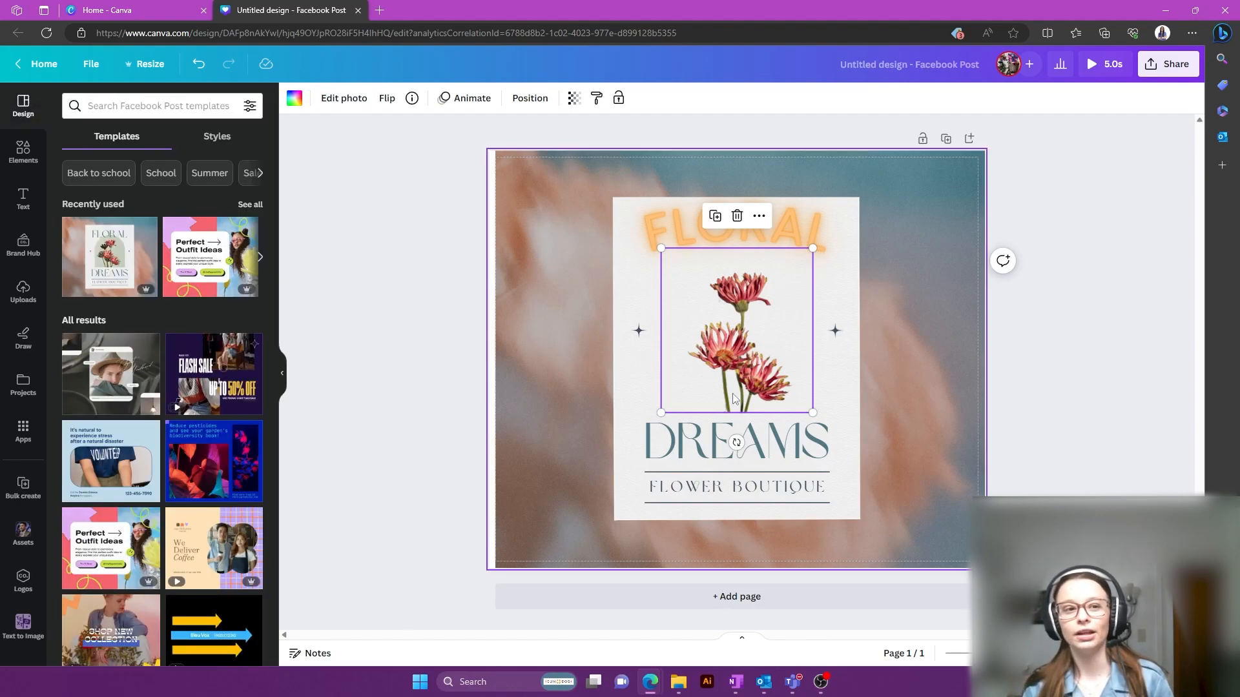
# Insert the uploaded photo of the woman against the brick wall and enlarge it to cover the white card
pyautogui.click(23, 292)
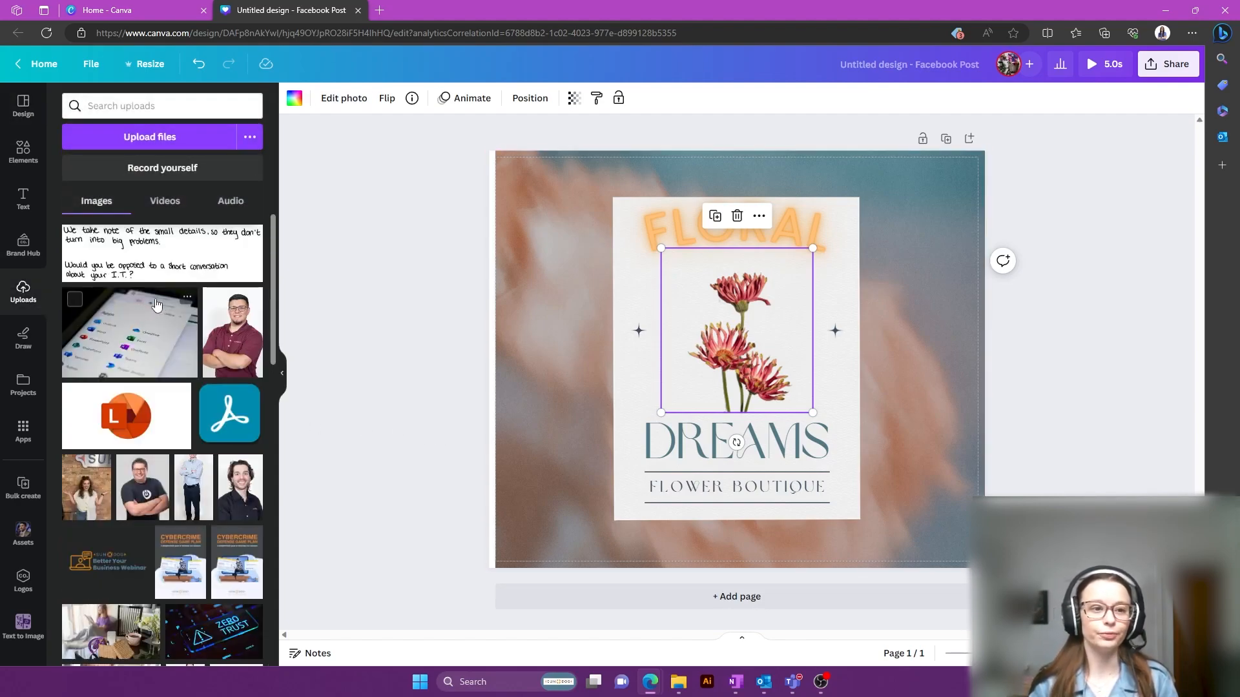
pyautogui.scroll(-1, 163, 297)
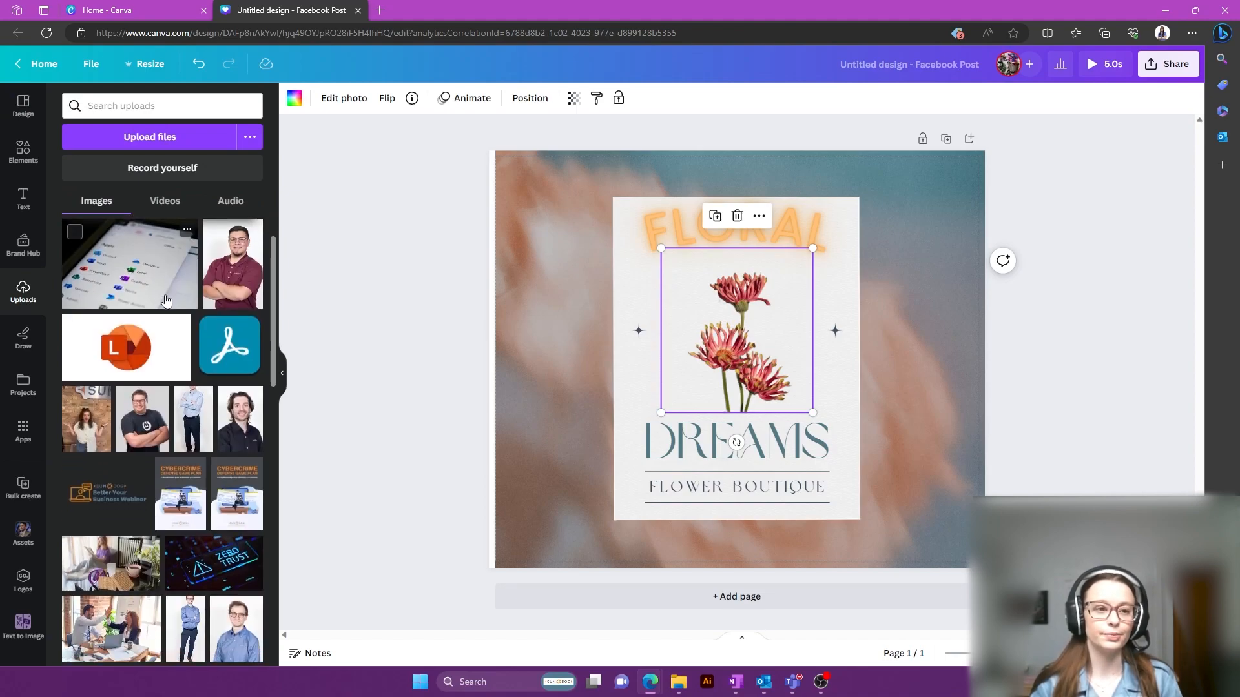
pyautogui.click(100, 397)
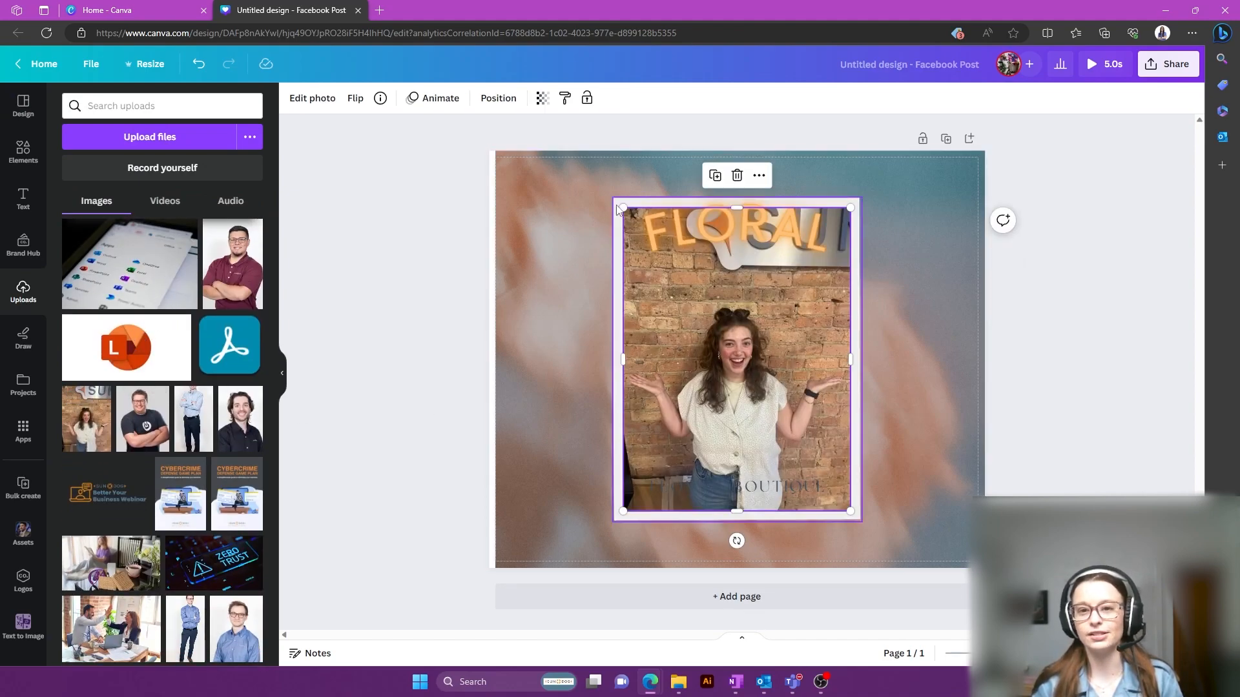
pyautogui.moveTo(614, 203); pyautogui.dragTo(616, 197)
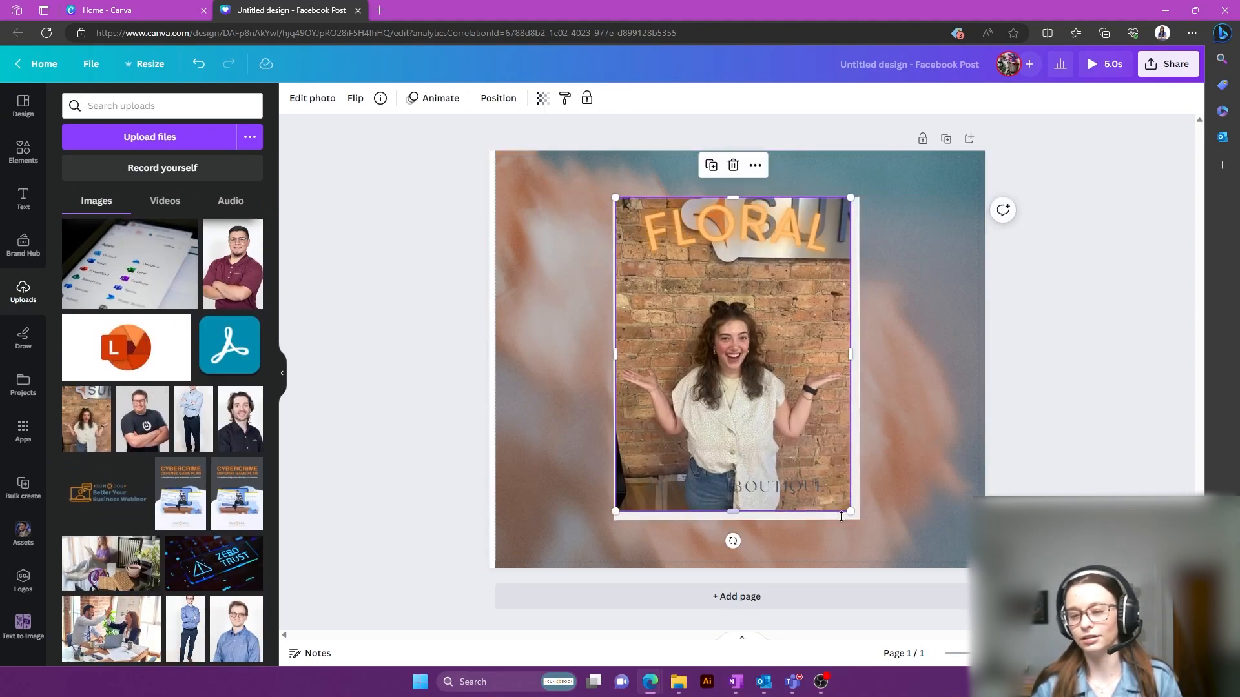
pyautogui.moveTo(841, 515)
pyautogui.mouseDown()
pyautogui.moveTo(863, 525)
pyautogui.moveTo(849, 526)
pyautogui.mouseUp()
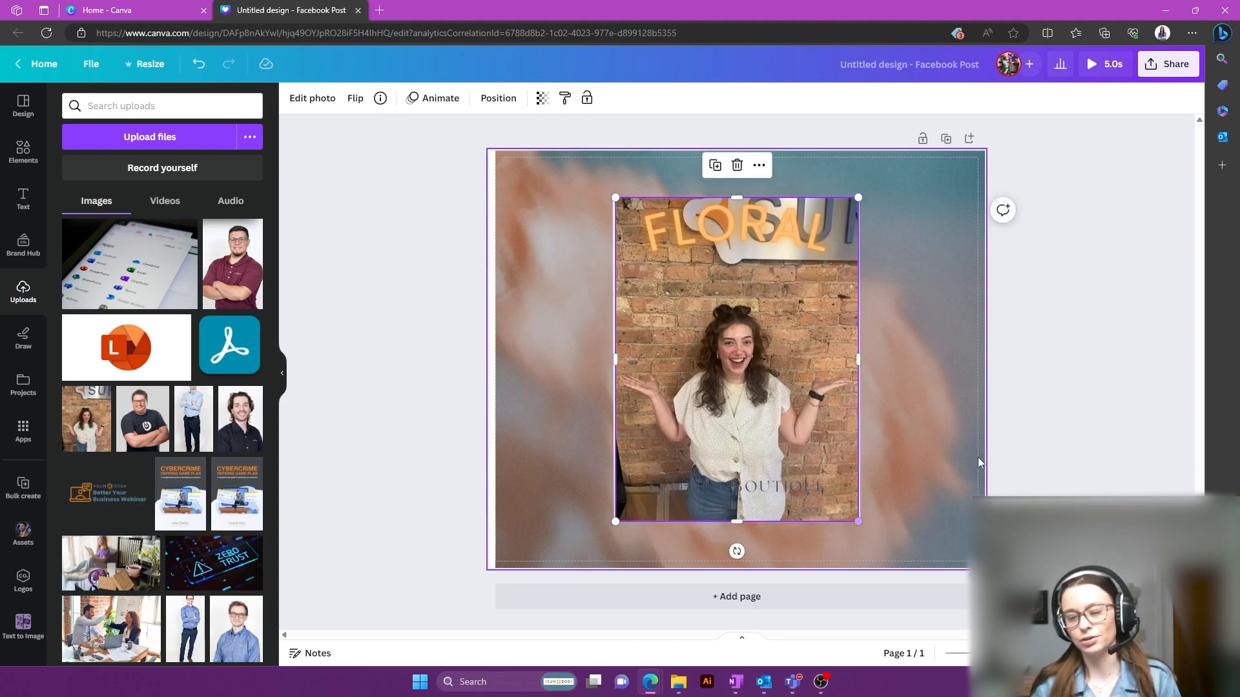
# Remove the brick-wall background from the photo of the woman with BG Remover
pyautogui.click(1001, 415)
pyautogui.click(703, 359)
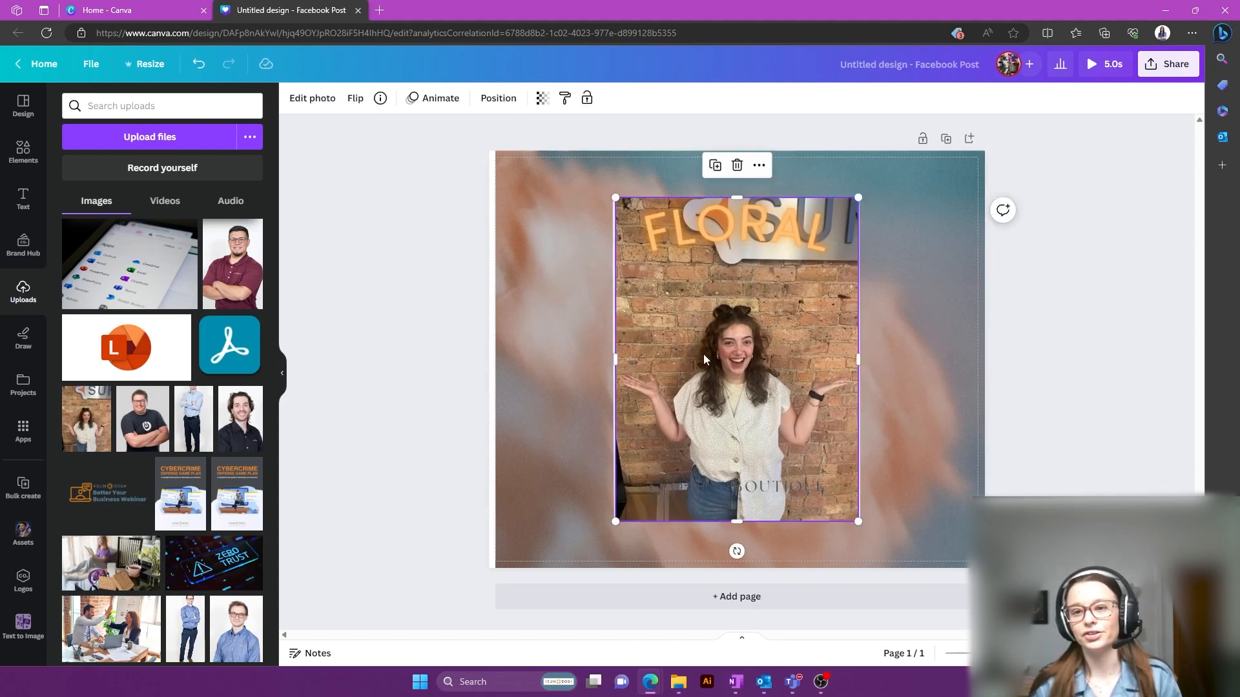
pyautogui.click(305, 103)
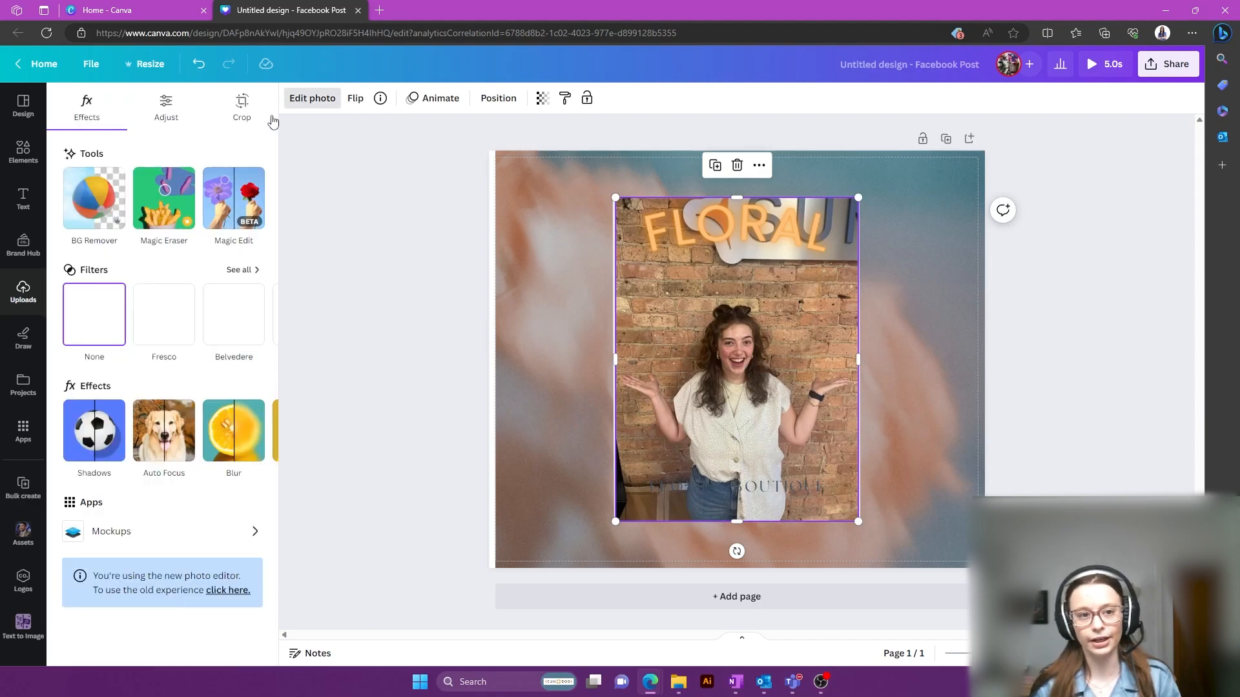
pyautogui.click(111, 208)
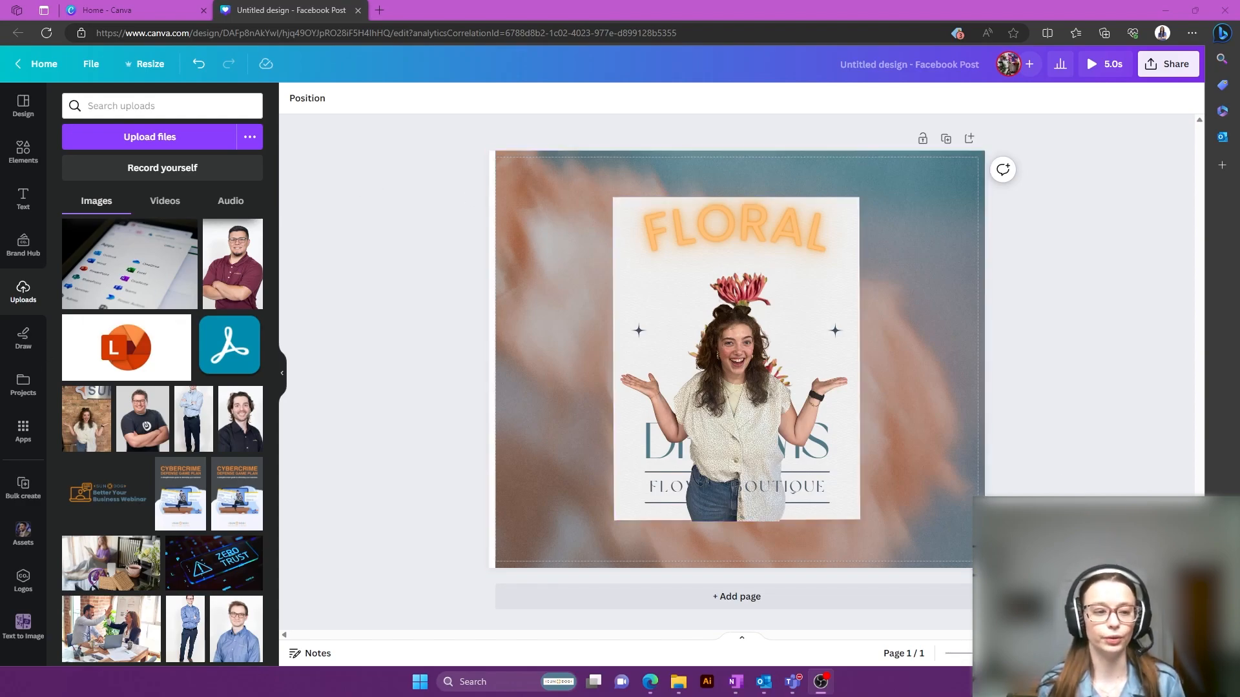
# Browse the available Canva apps and open the QR Code app
pyautogui.click(23, 432)
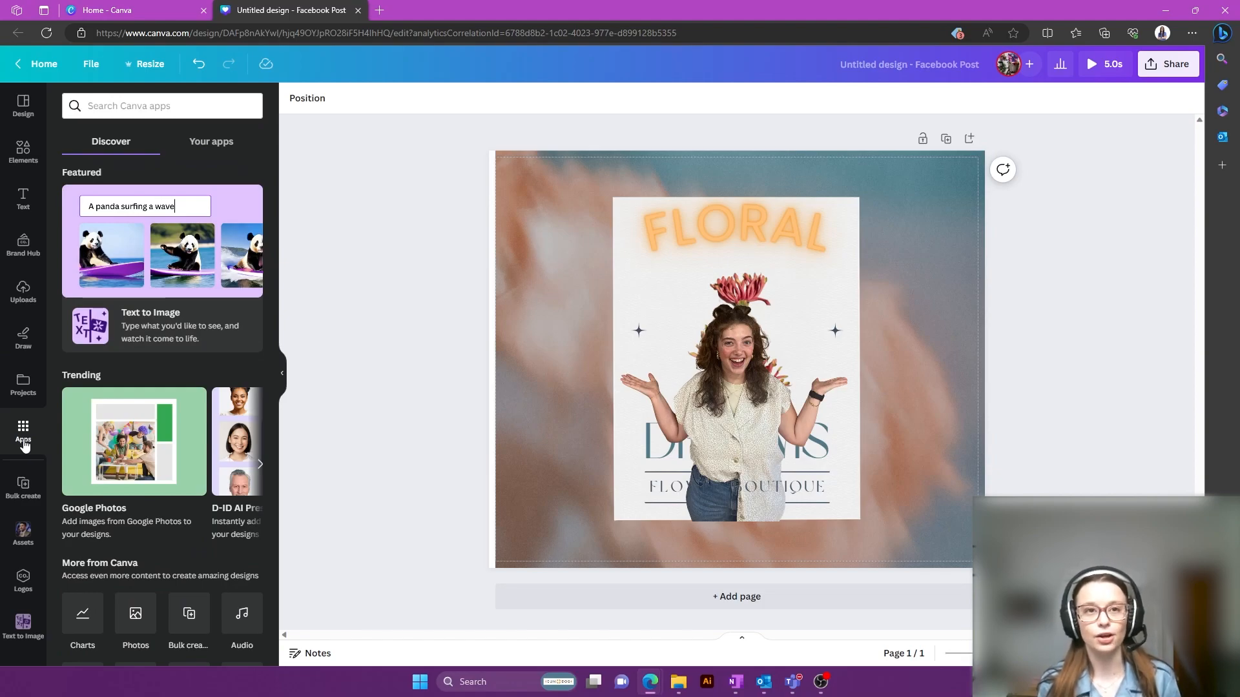
pyautogui.scroll(-4, 186, 305)
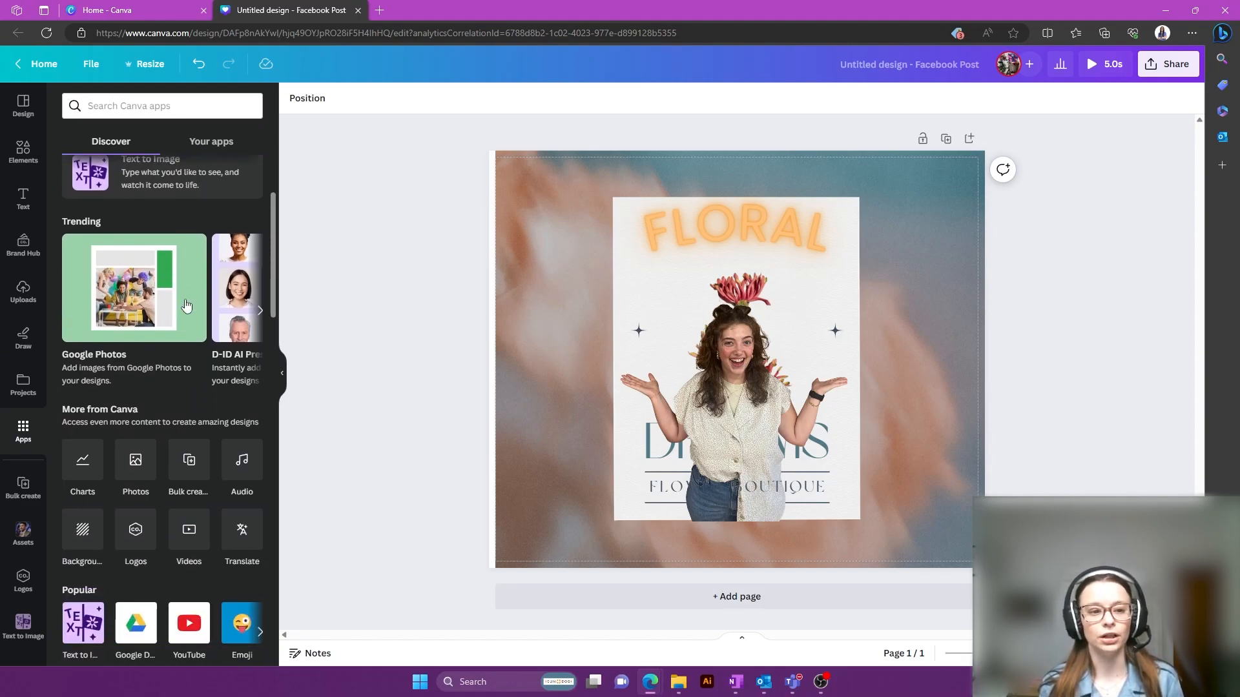
pyautogui.scroll(-6, 186, 304)
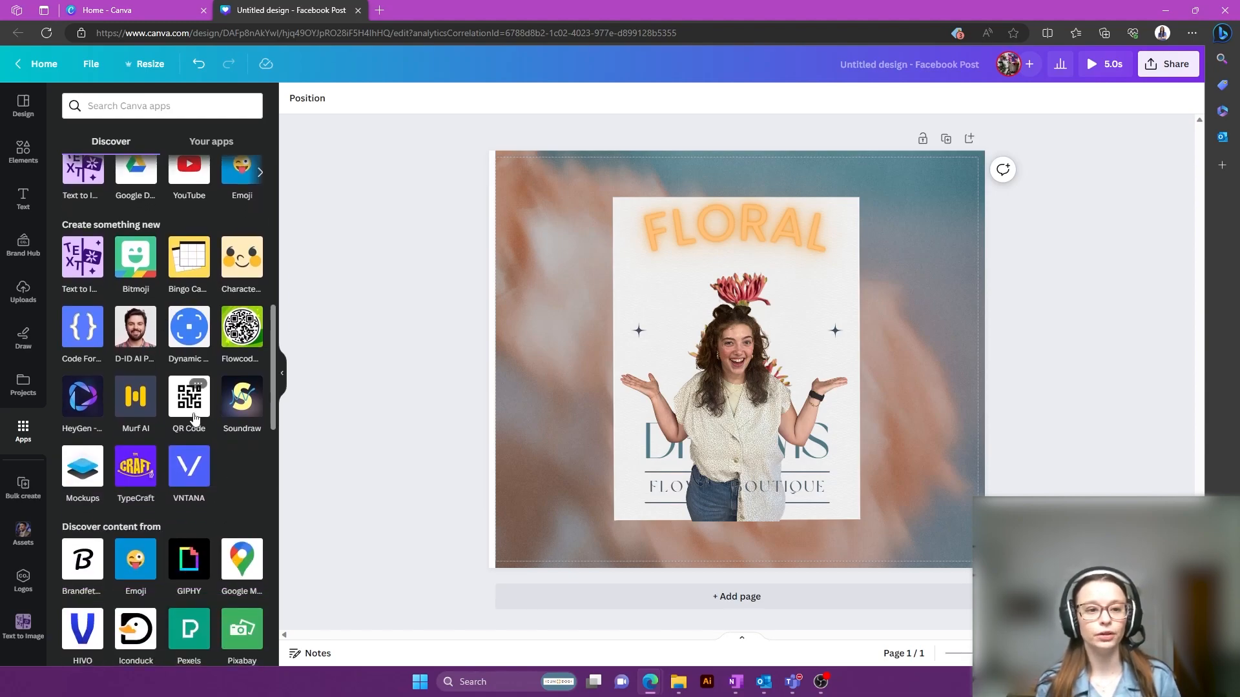
pyautogui.click(194, 417)
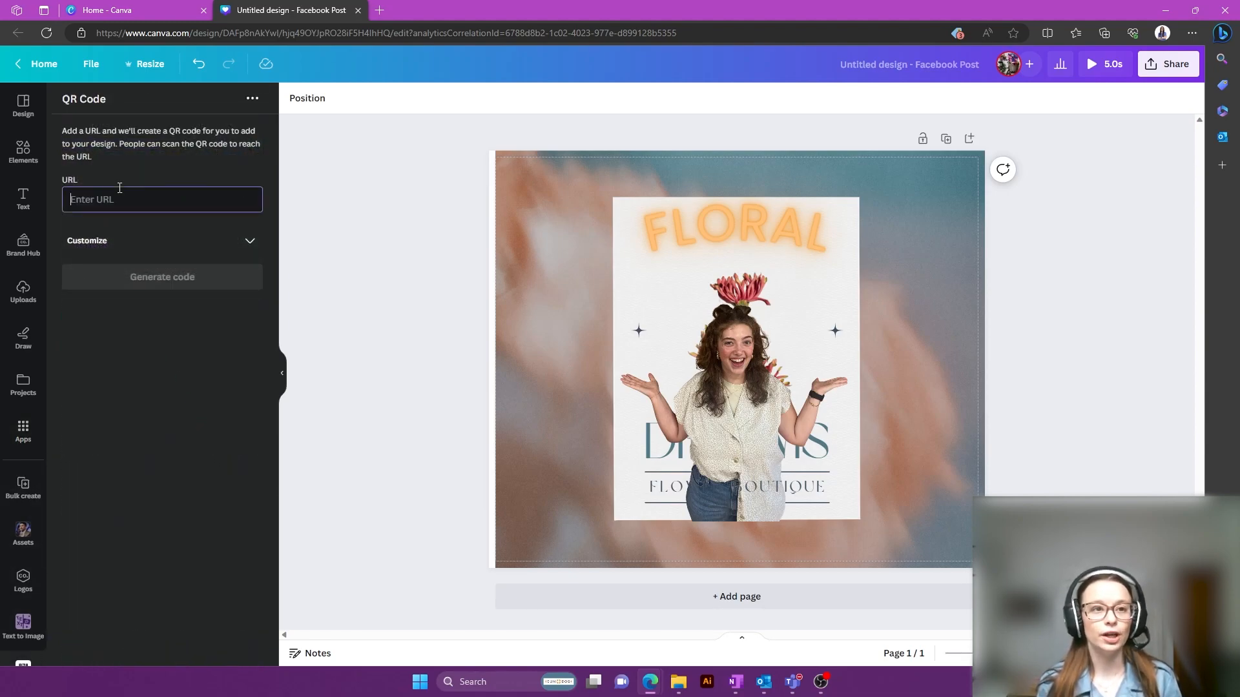
pyautogui.click(379, 10)
pyautogui.write('www.su')
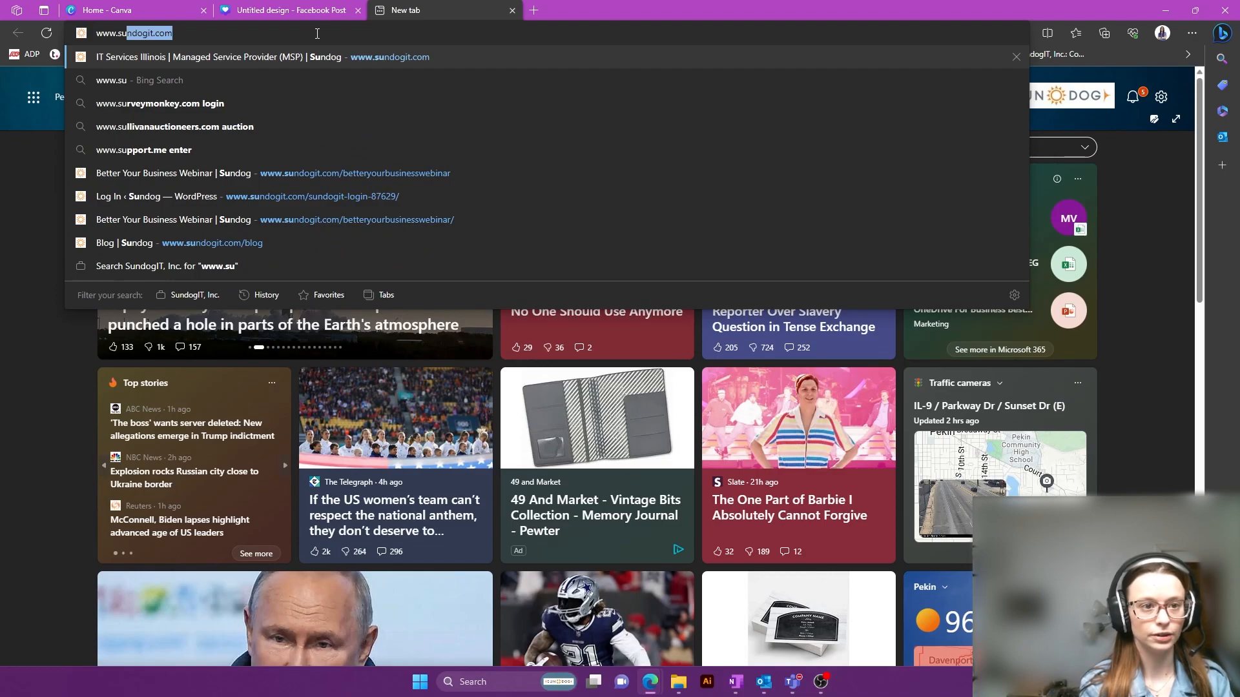
pyautogui.press('Return')
pyautogui.moveTo(317, 33); pyautogui.dragTo(277, 33)
pyautogui.click(1149, 80)
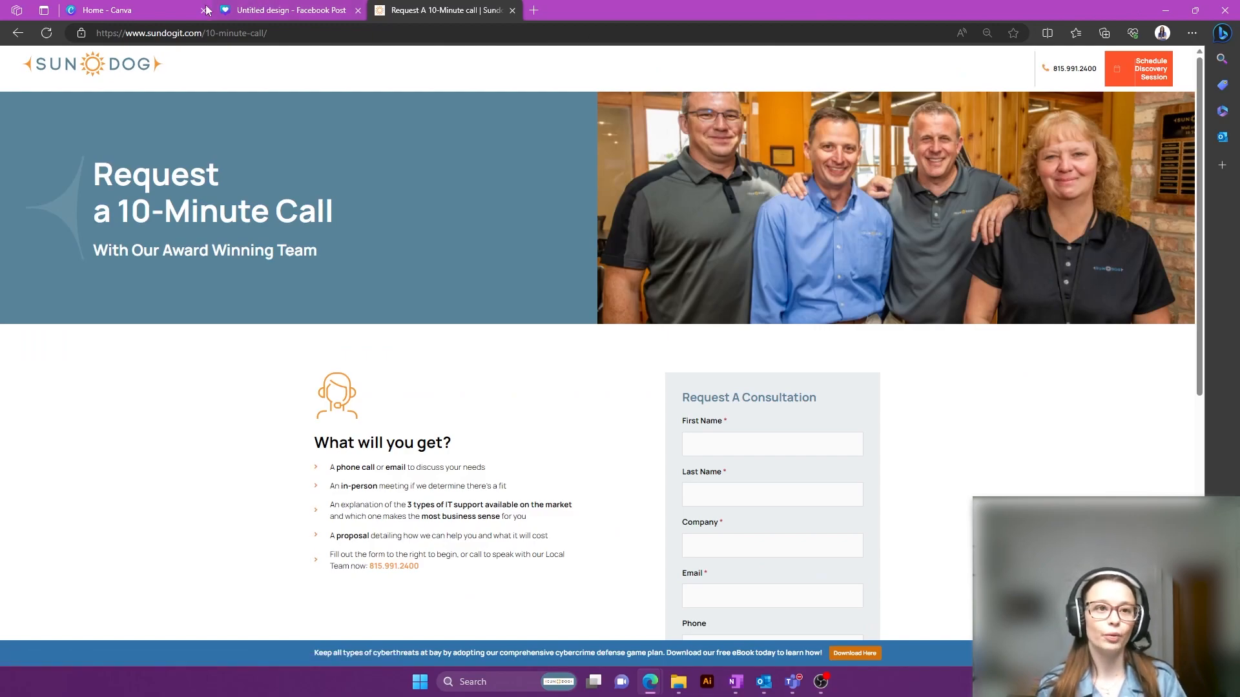
pyautogui.moveTo(316, 33); pyautogui.dragTo(94, 57)
pyautogui.hotkey('ctrl', 'c')
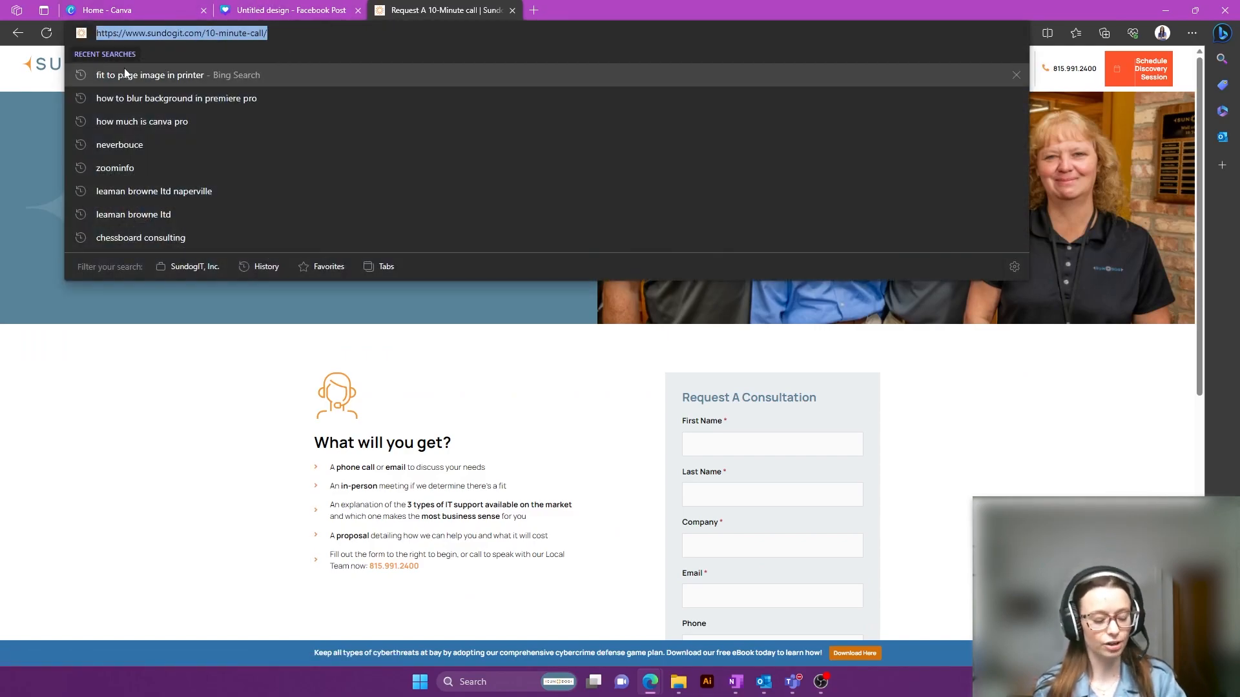
pyautogui.click(255, 11)
pyautogui.click(125, 201)
pyautogui.hotkey('ctrl', 'v')
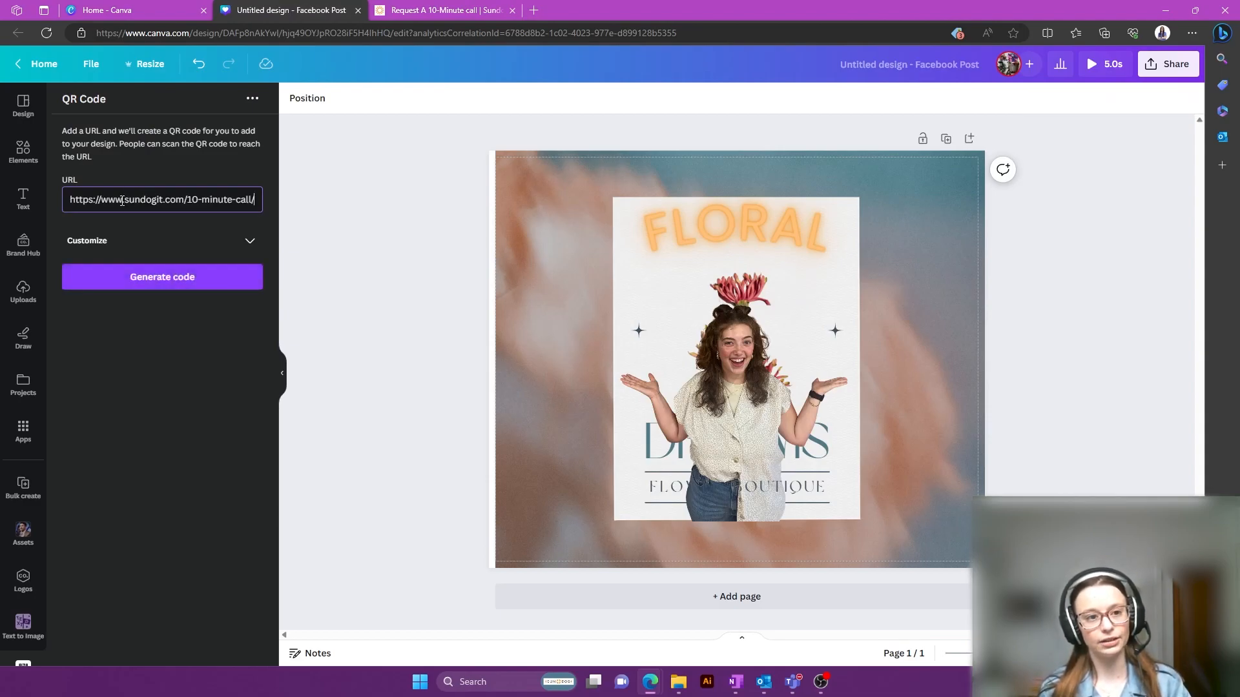
pyautogui.click(210, 284)
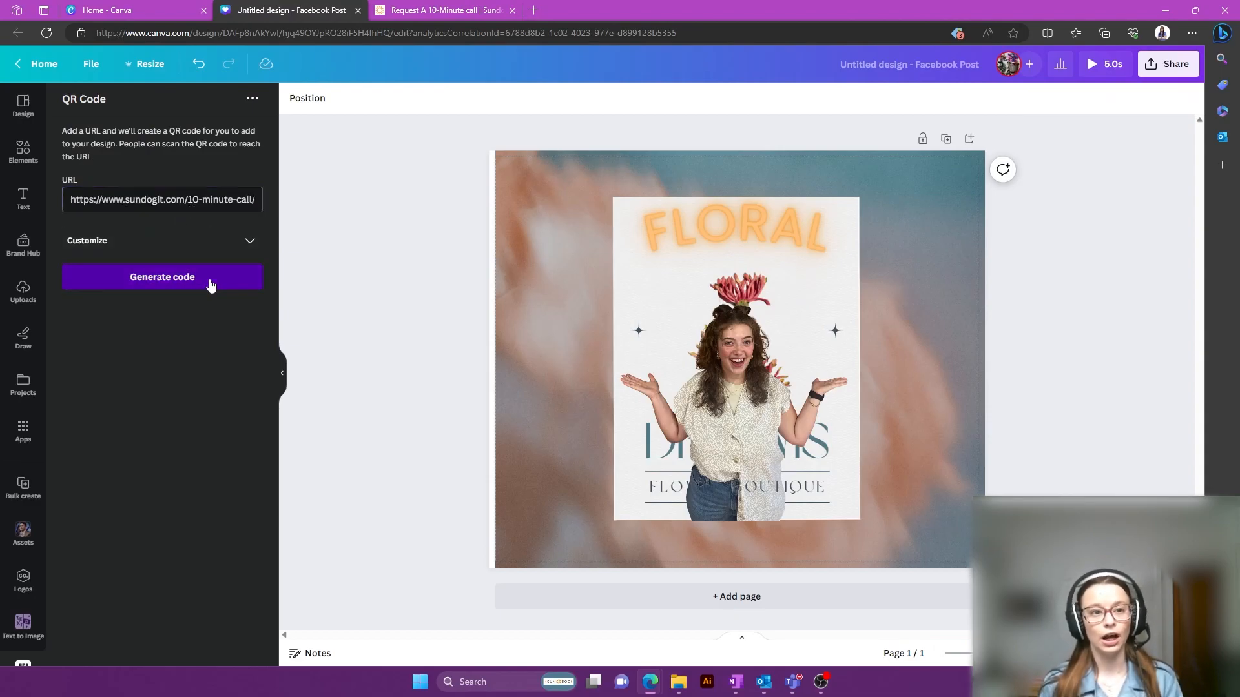
# Customize the QR code by setting its background color to orange
pyautogui.click(251, 243)
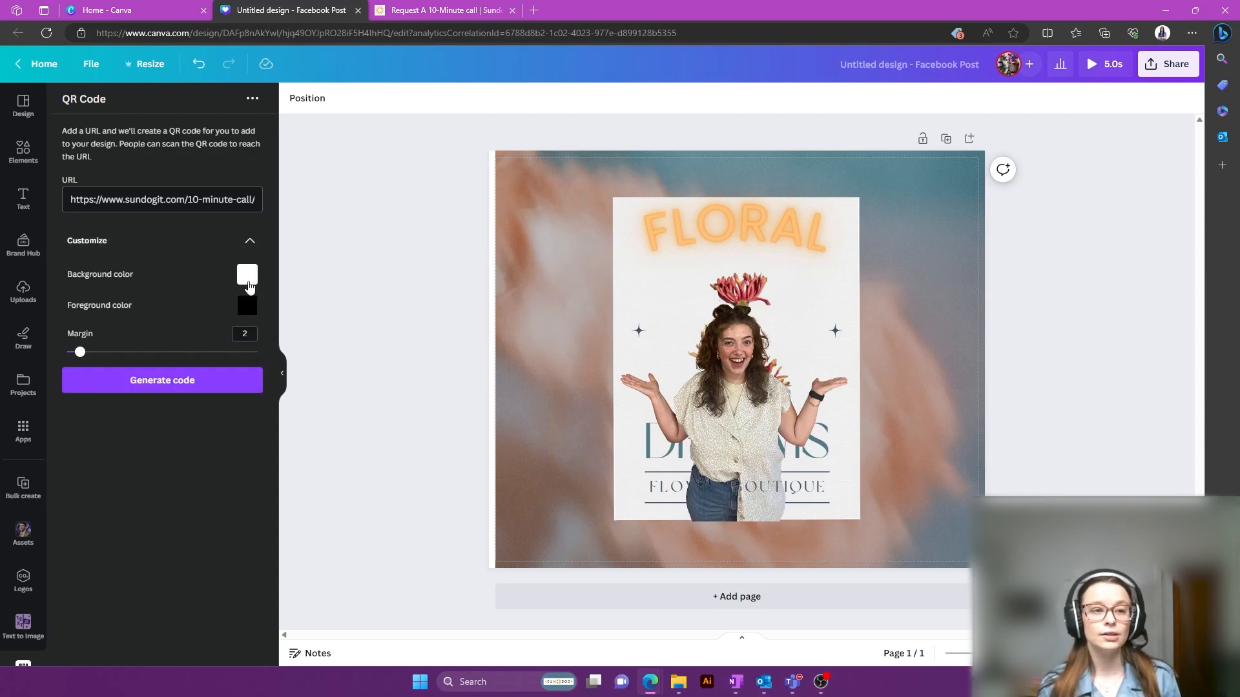
pyautogui.click(248, 278)
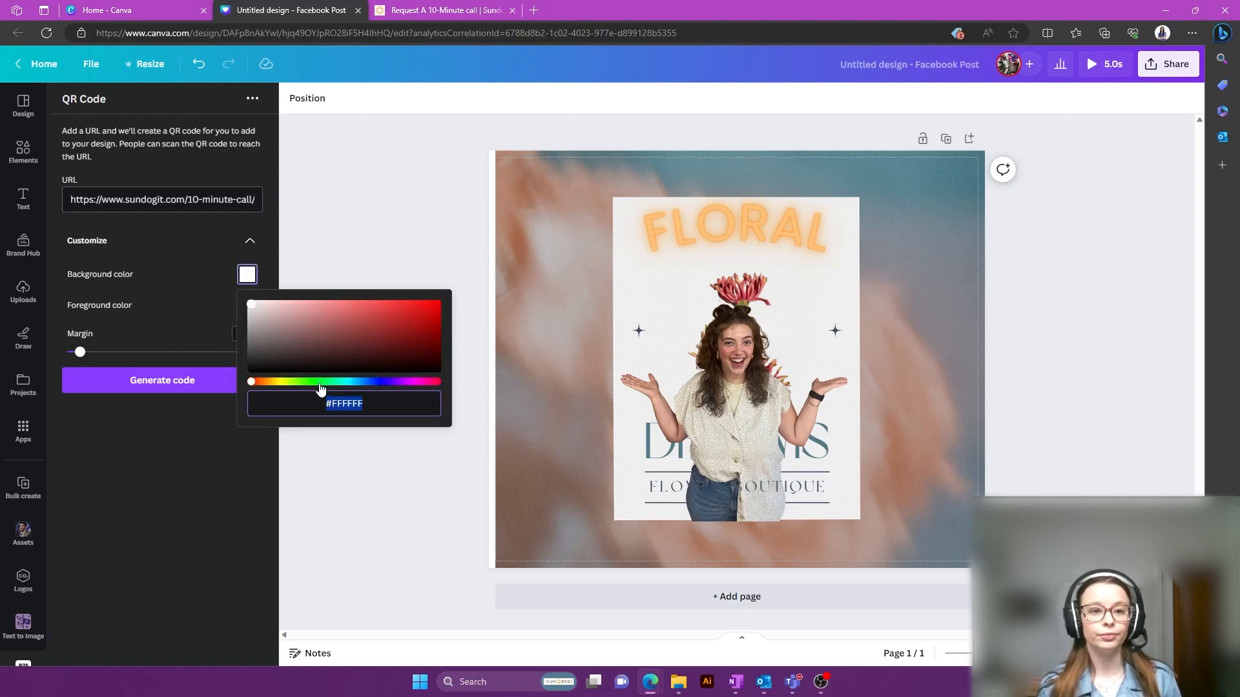
pyautogui.click(258, 383)
pyautogui.moveTo(259, 388); pyautogui.dragTo(268, 386)
pyautogui.moveTo(416, 311); pyautogui.dragTo(435, 306)
pyautogui.click(168, 315)
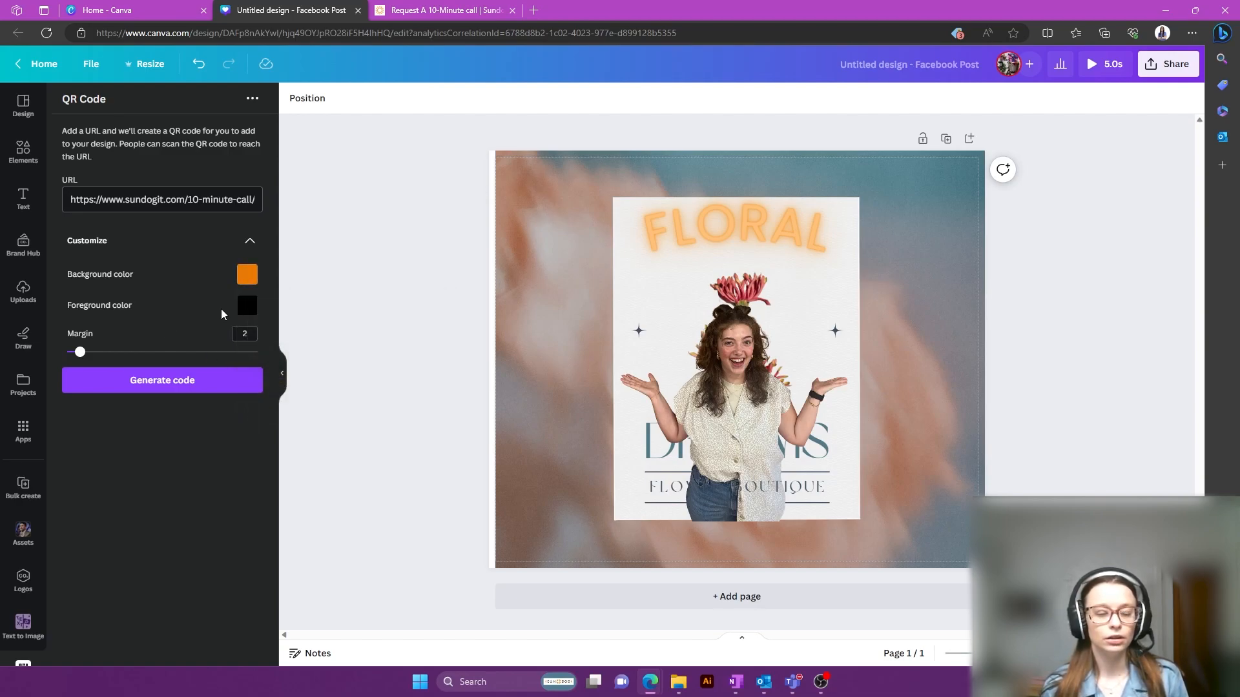
# Set the QR code's foreground color to white and generate the code
pyautogui.click(247, 306)
pyautogui.moveTo(253, 365); pyautogui.dragTo(248, 331)
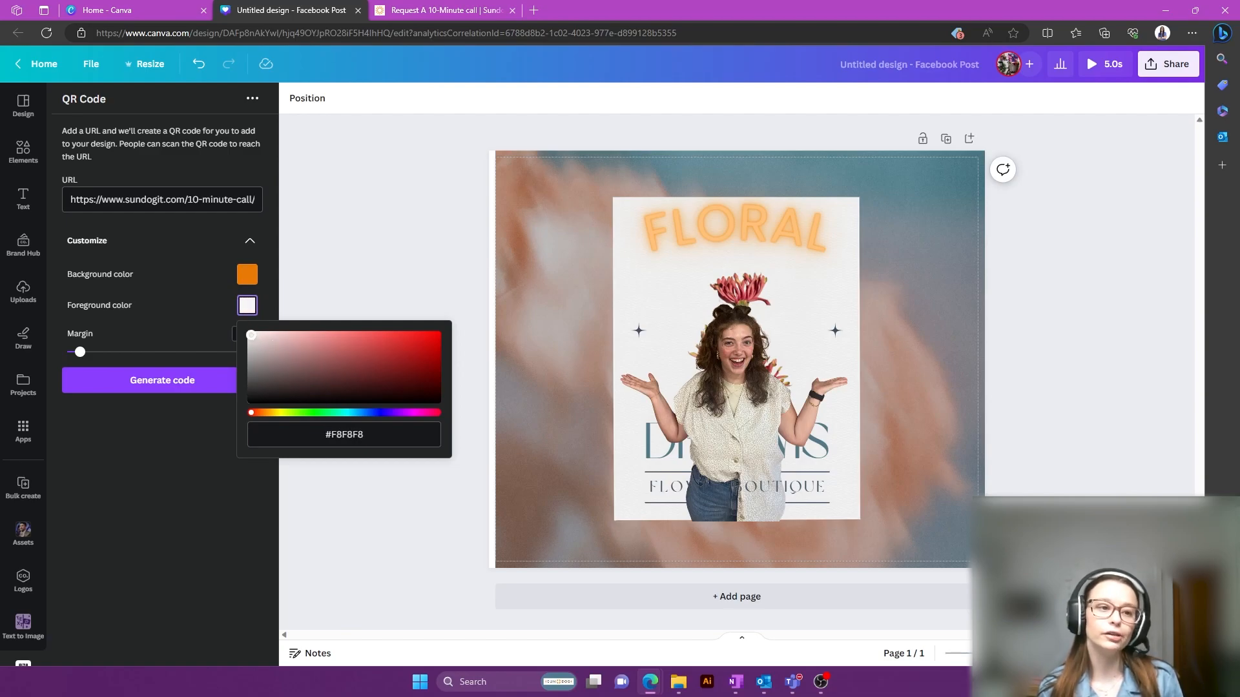
pyautogui.click(183, 315)
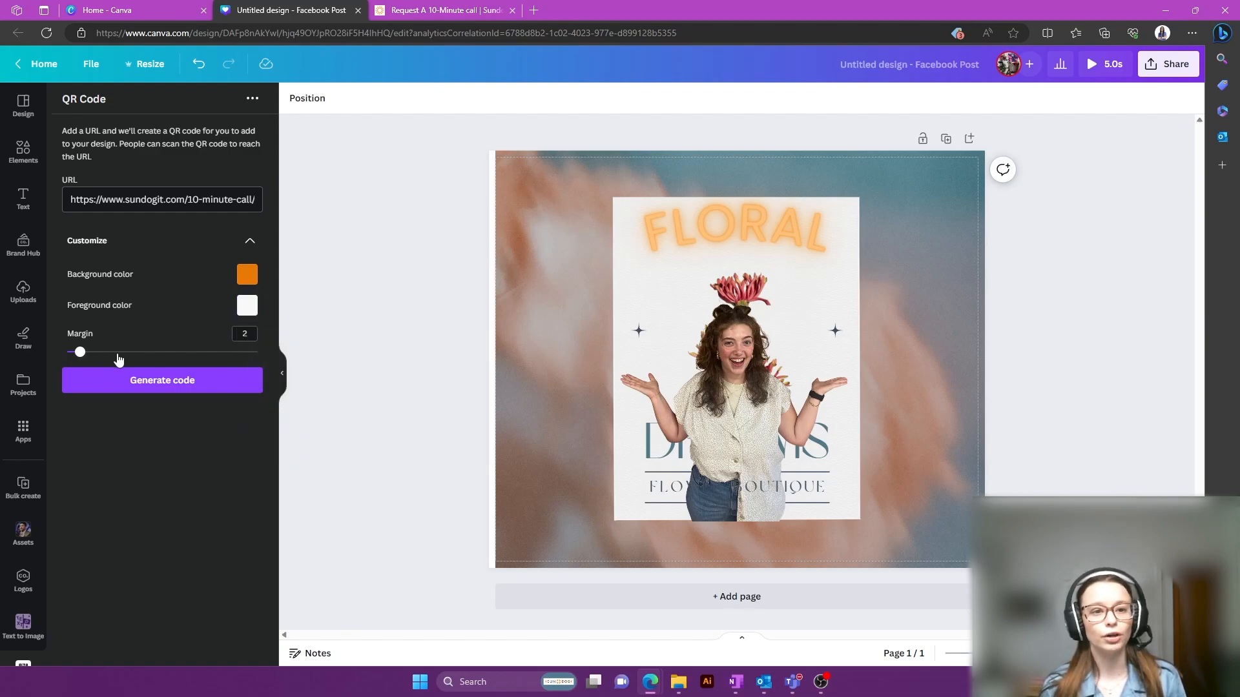
pyautogui.click(206, 389)
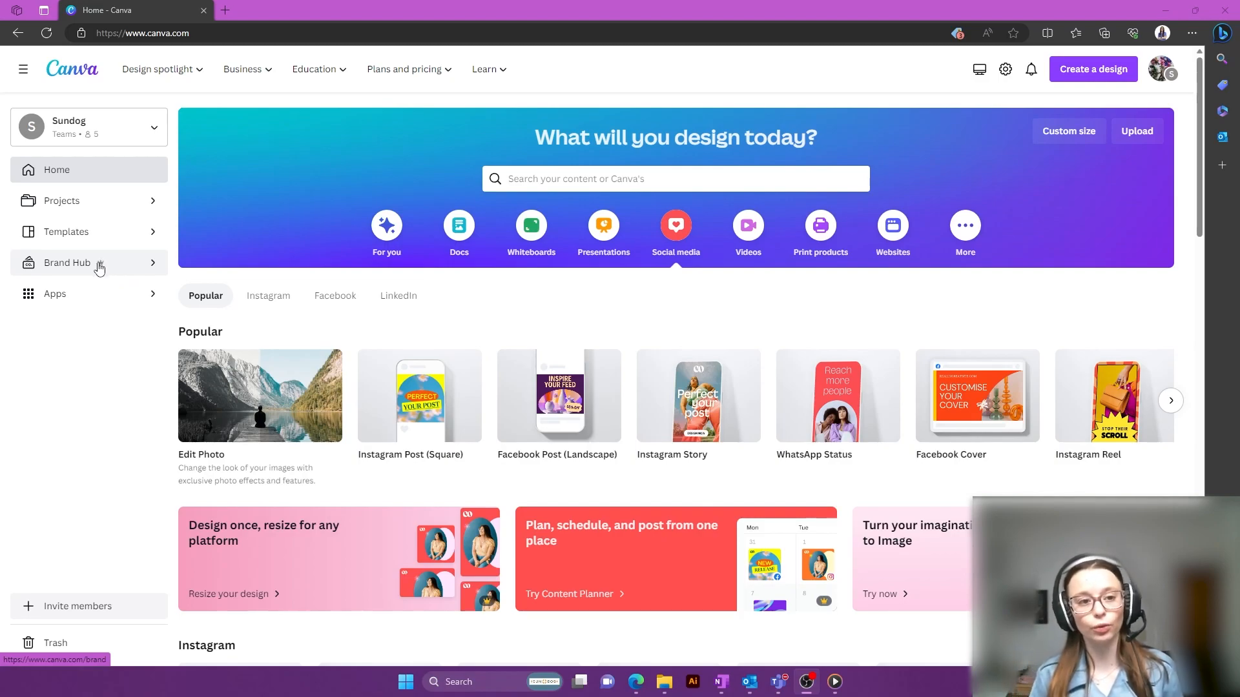
# Open the Sundog brand kit in Brand Hub and review its logos, color sets, fonts and photos
pyautogui.click(137, 274)
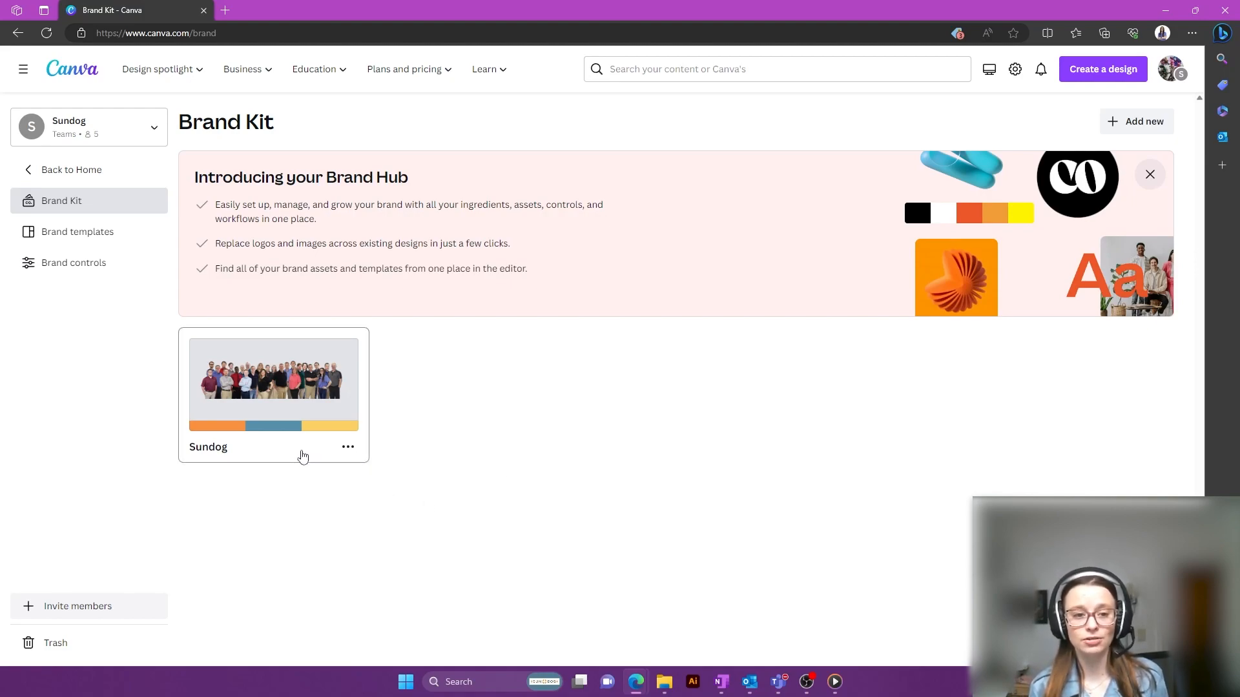
pyautogui.click(282, 459)
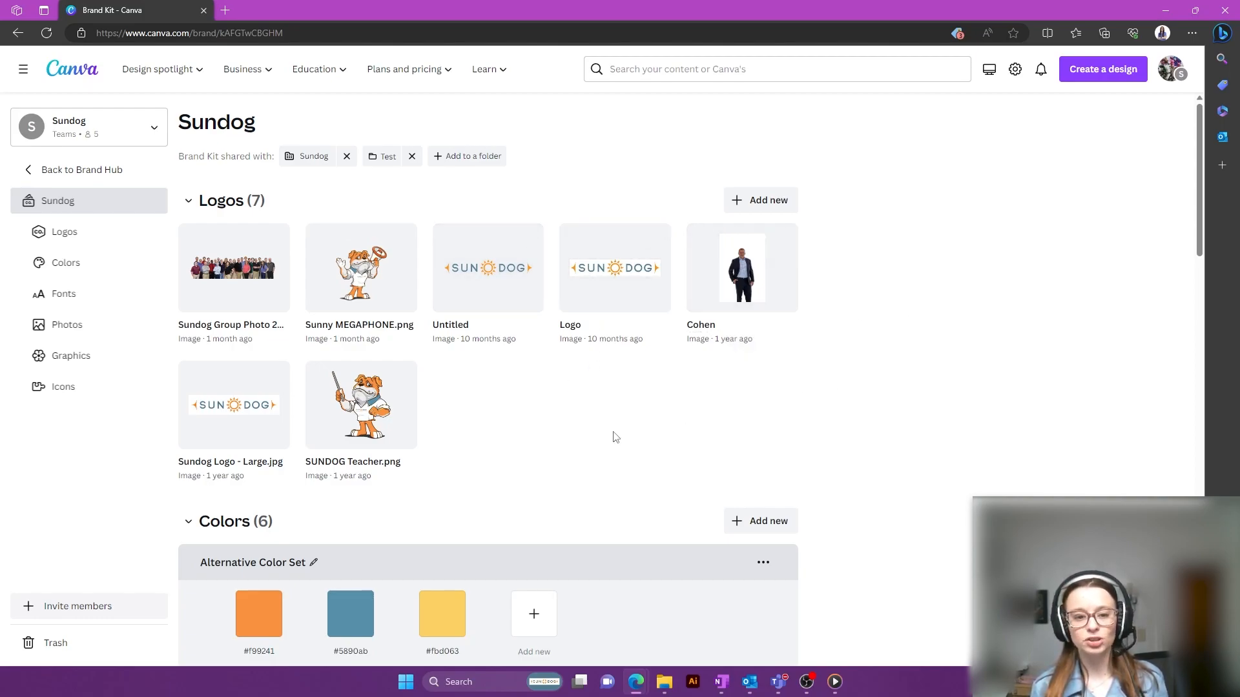
pyautogui.scroll(-3, 598, 381)
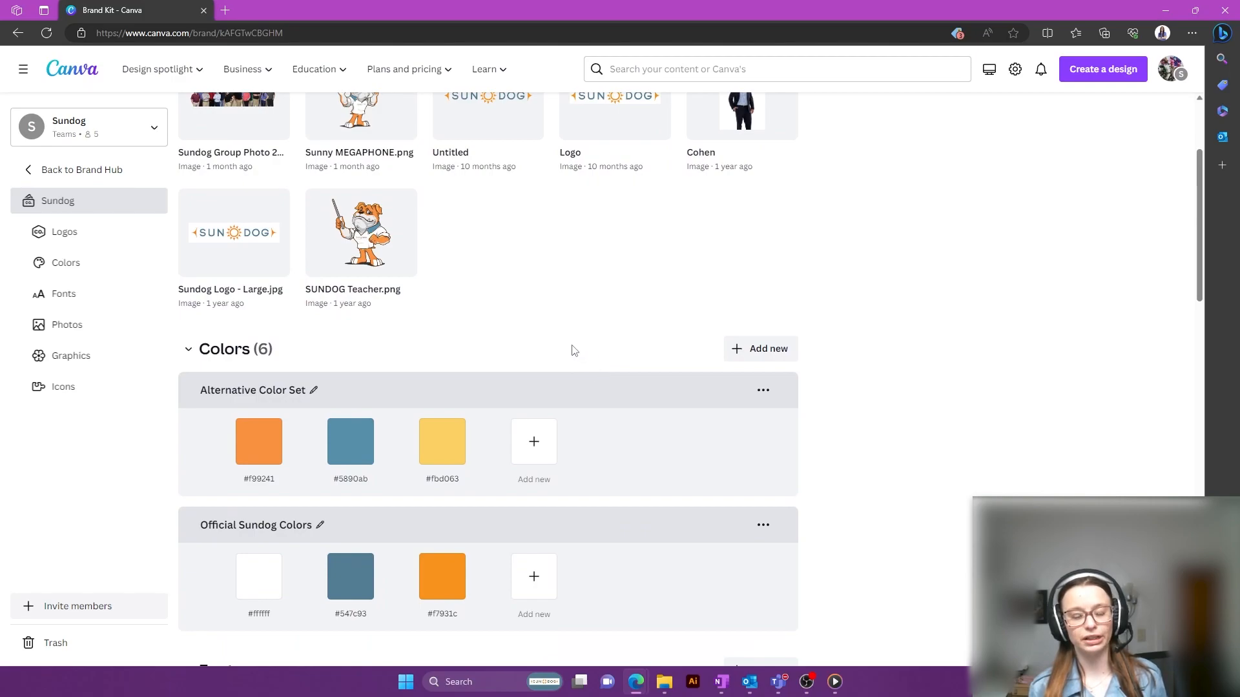
pyautogui.scroll(-3, 573, 349)
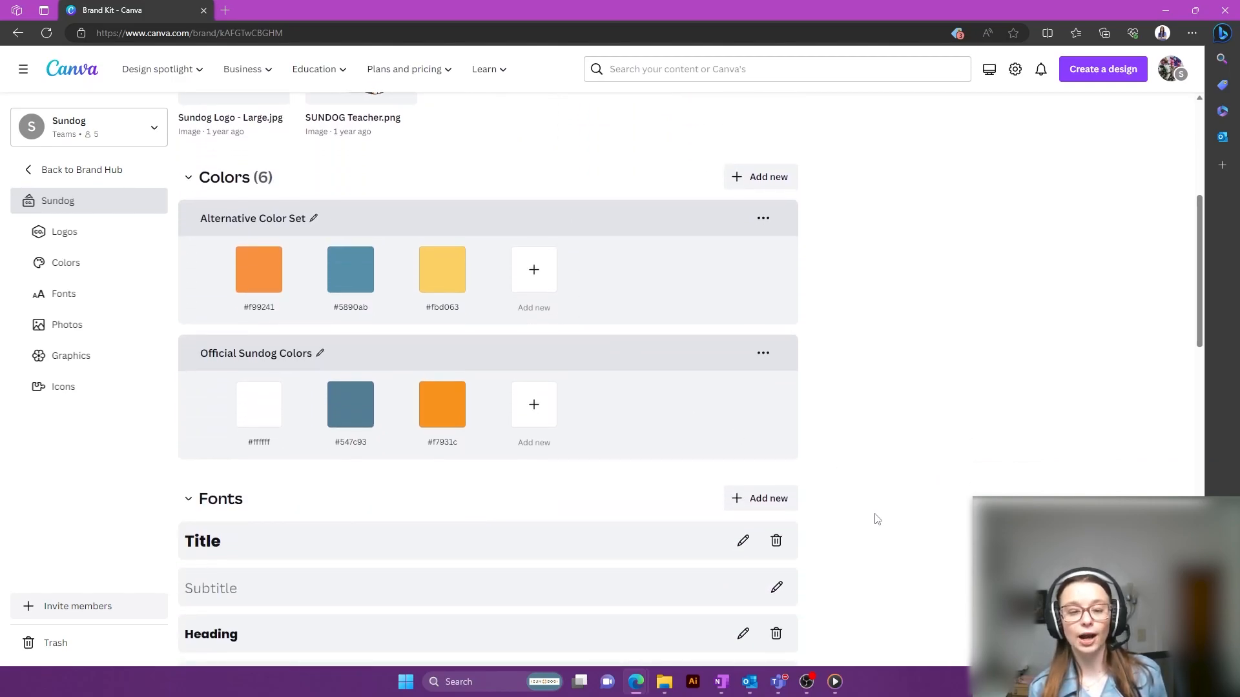
pyautogui.scroll(1, 840, 507)
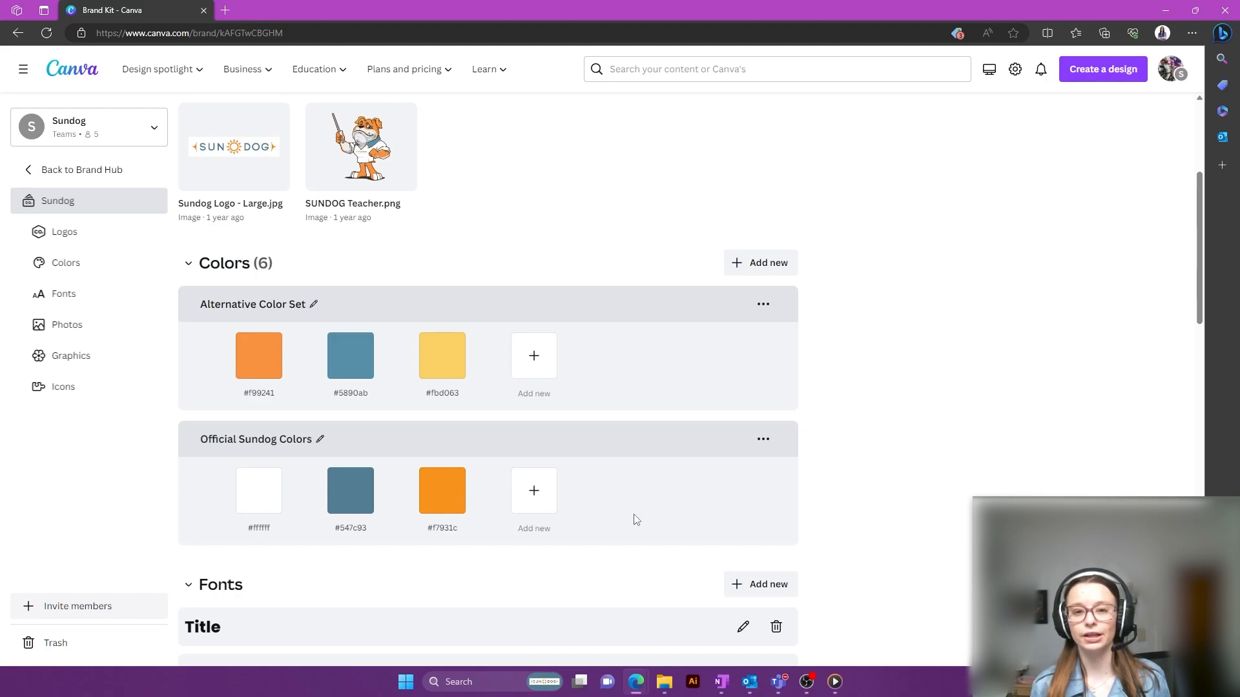
pyautogui.scroll(1, 633, 519)
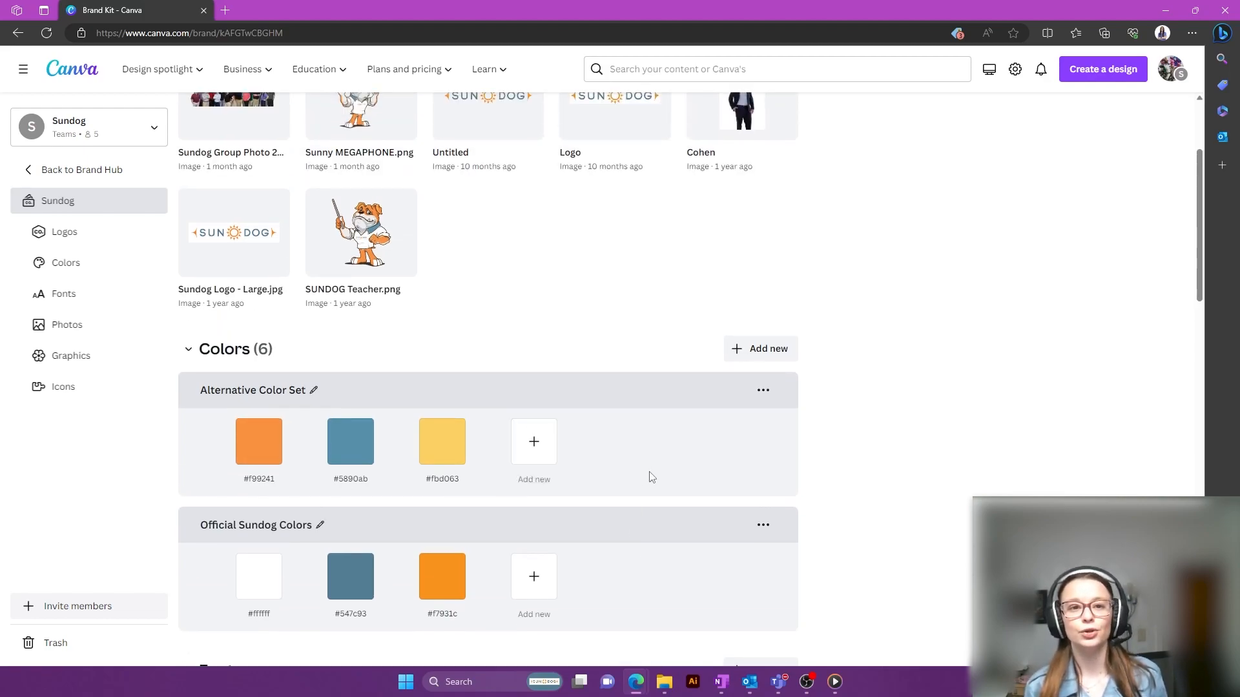
pyautogui.scroll(1, 651, 476)
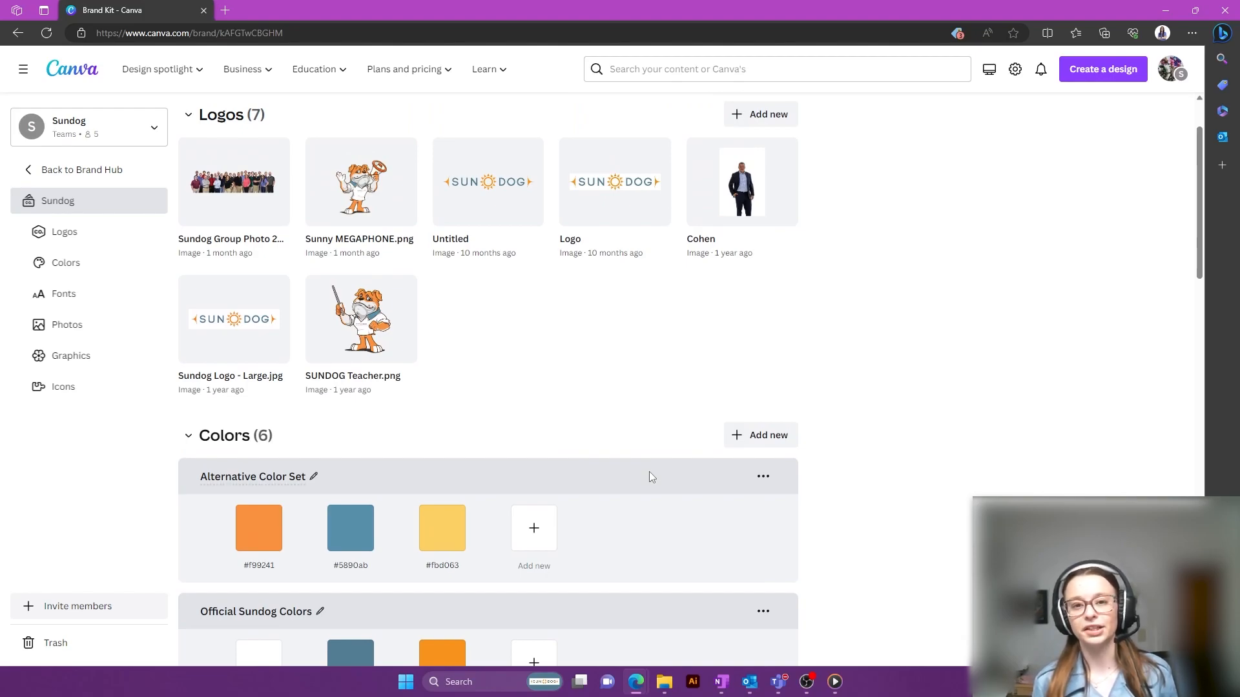
pyautogui.scroll(-1, 649, 472)
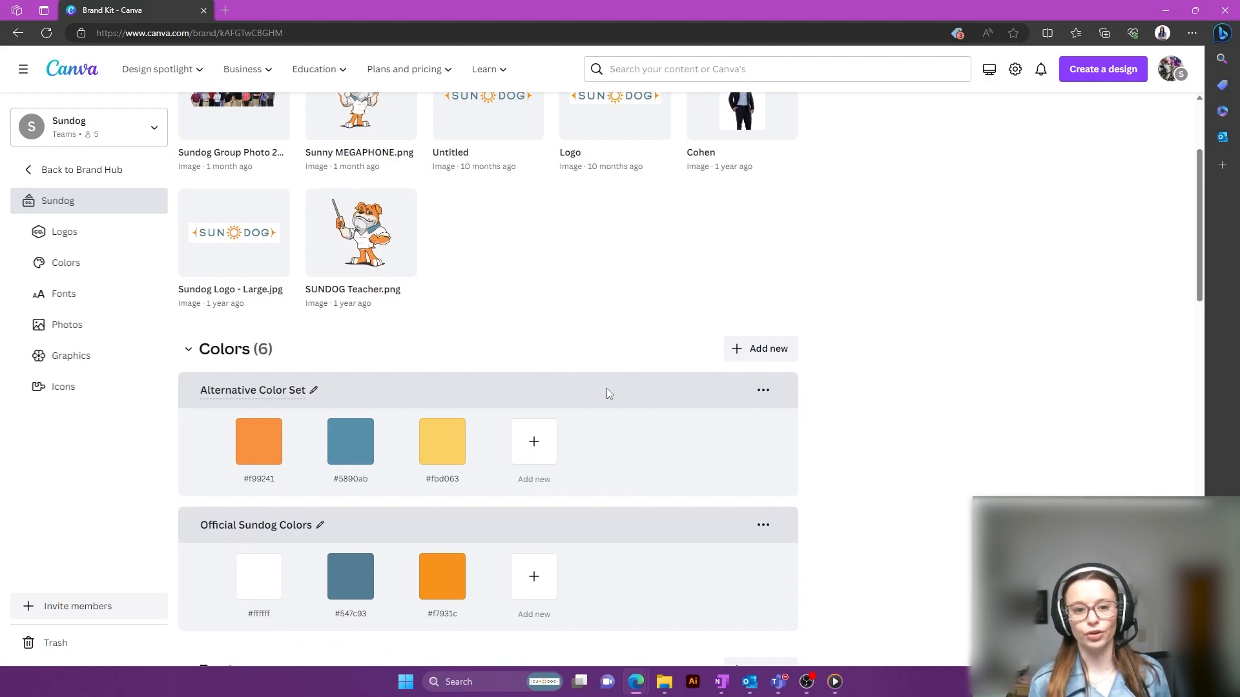
pyautogui.scroll(-5, 606, 391)
pyautogui.scroll(-1, 595, 383)
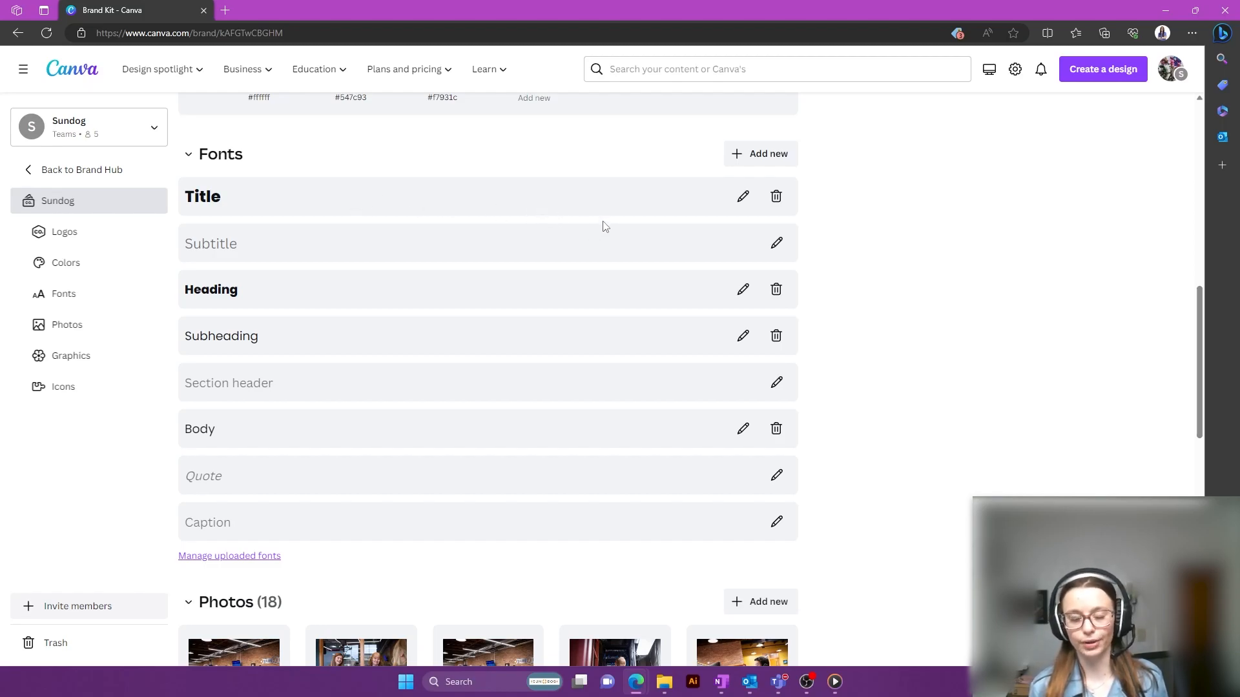
pyautogui.scroll(-2, 552, 380)
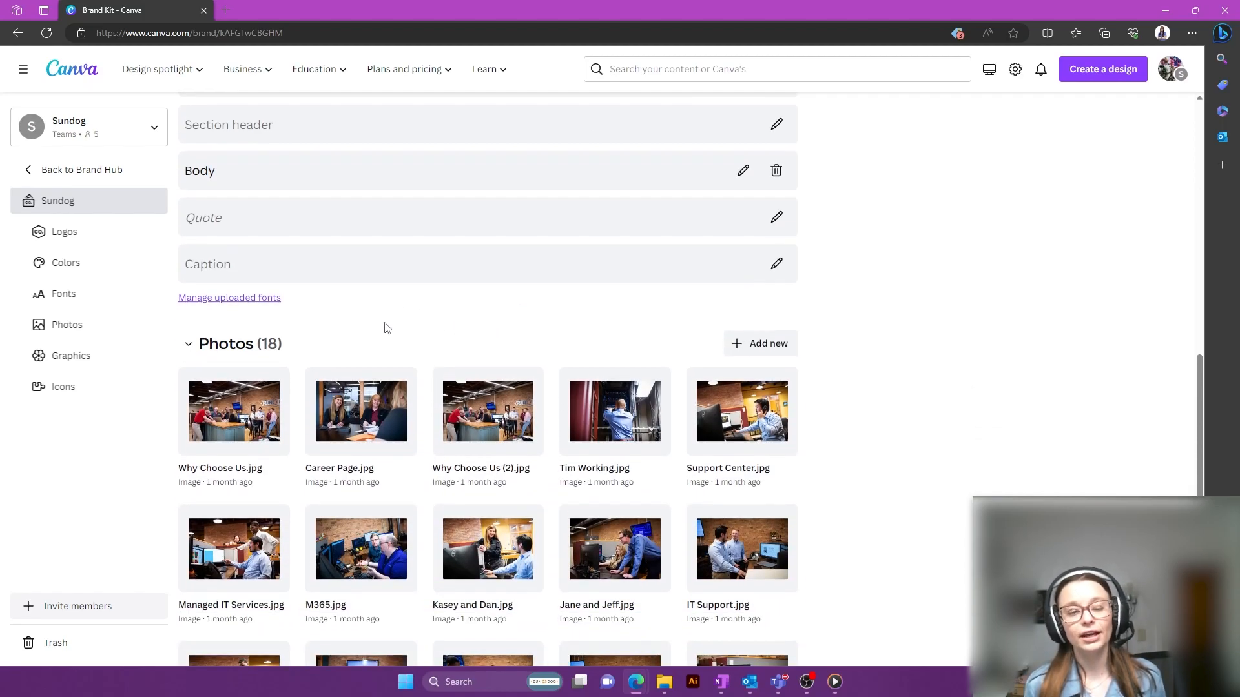
pyautogui.scroll(-3, 358, 315)
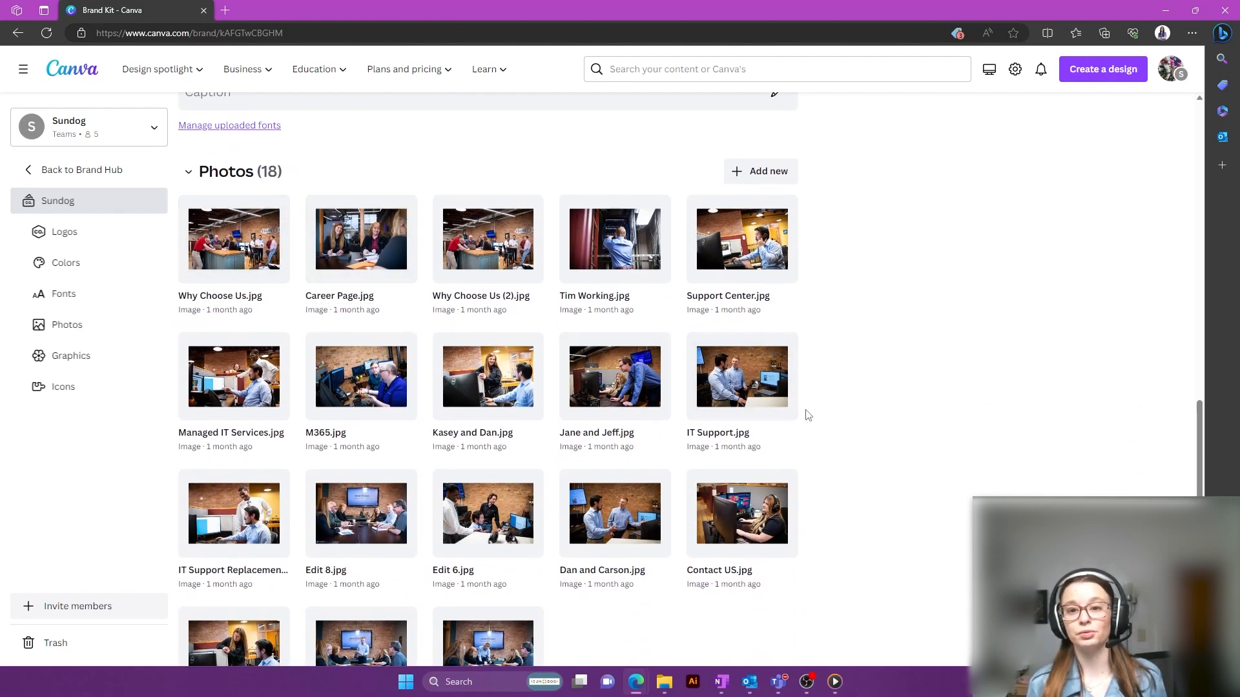
pyautogui.scroll(-2, 811, 413)
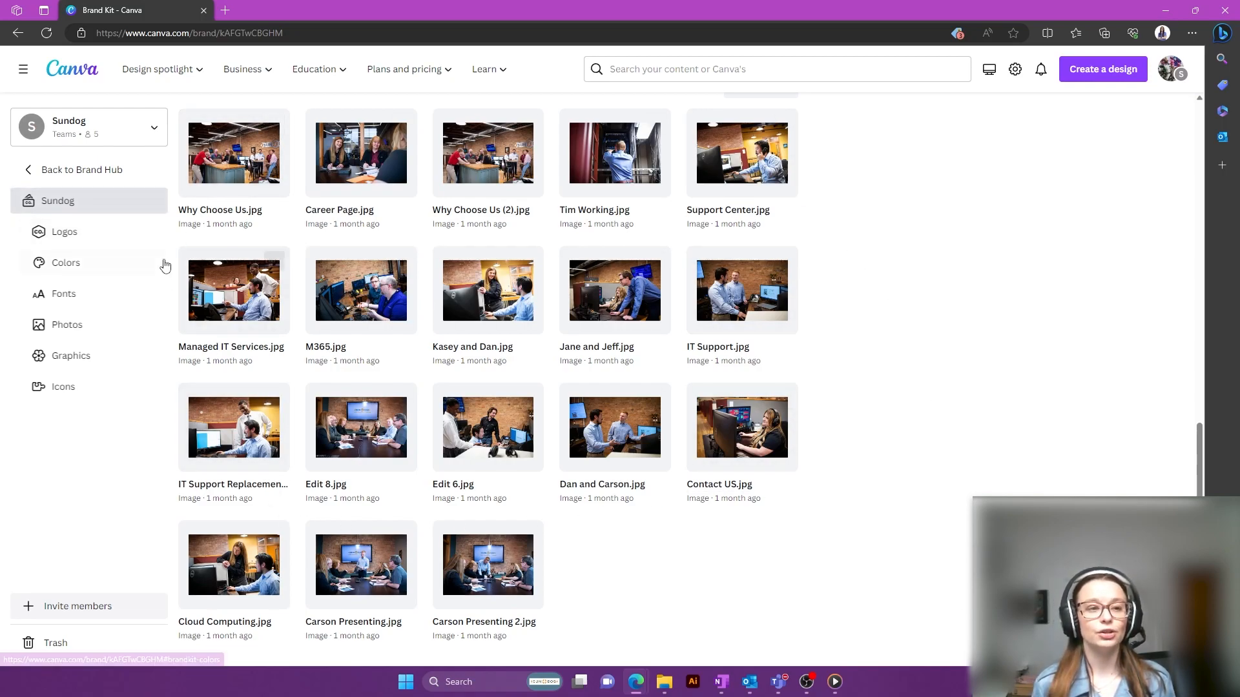
# Go through the brand kit's Logos, Colors, Fonts, Photos, Graphics and Icons sections in order, and return towards the beginning of the kit
pyautogui.click(98, 238)
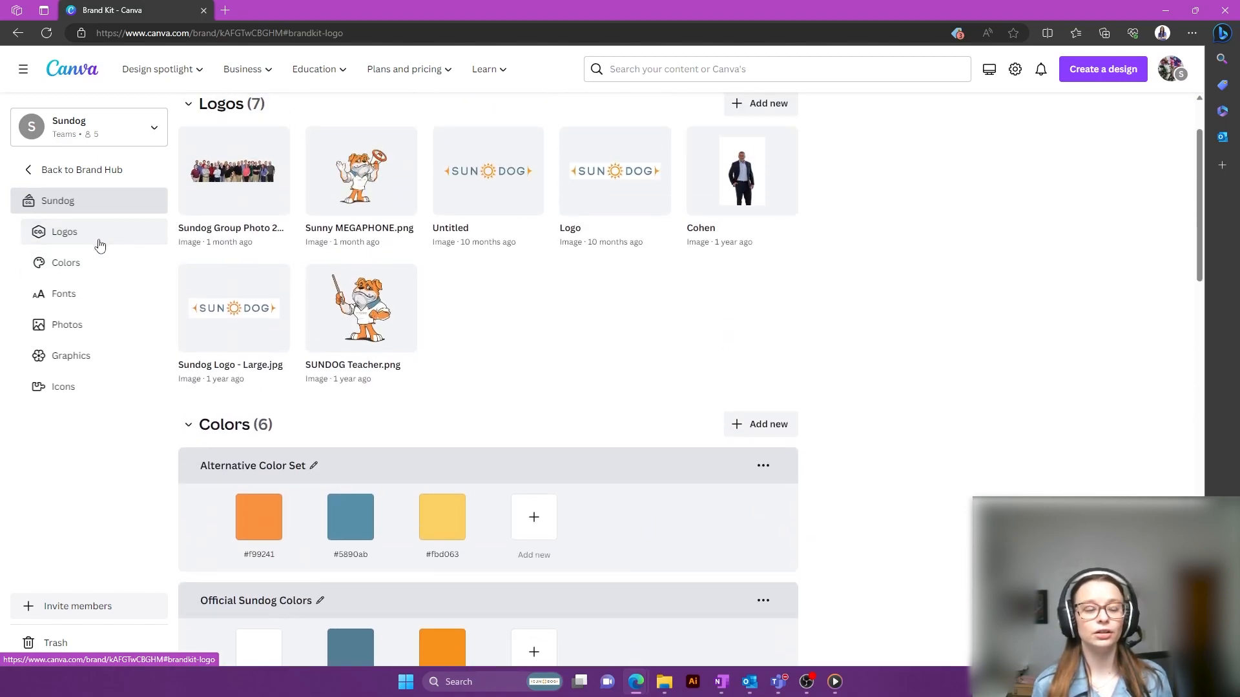
pyautogui.click(85, 271)
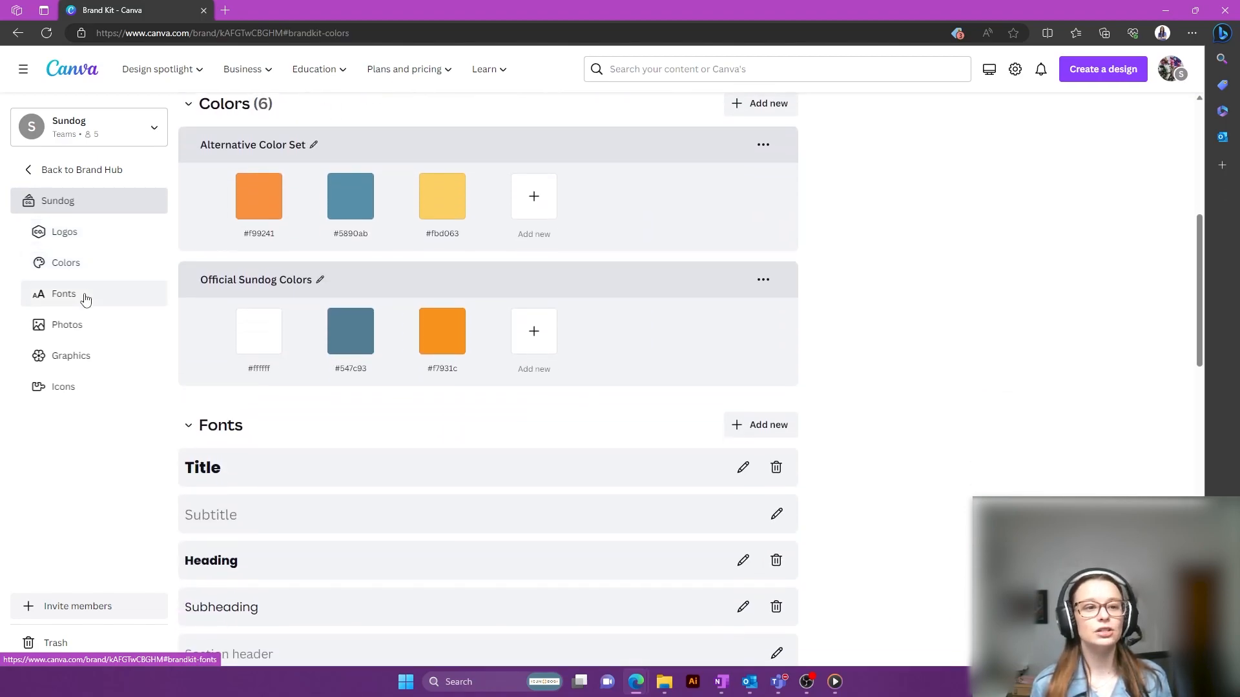
pyautogui.click(86, 296)
pyautogui.click(88, 324)
pyautogui.click(89, 357)
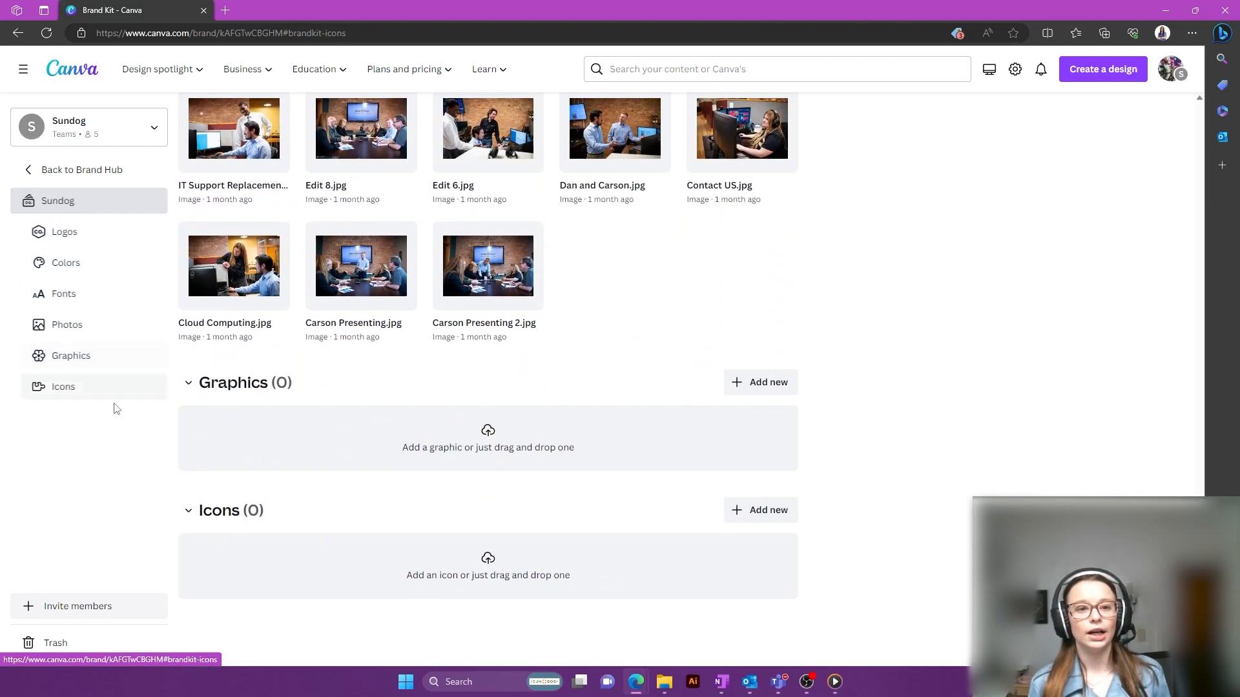
pyautogui.click(102, 392)
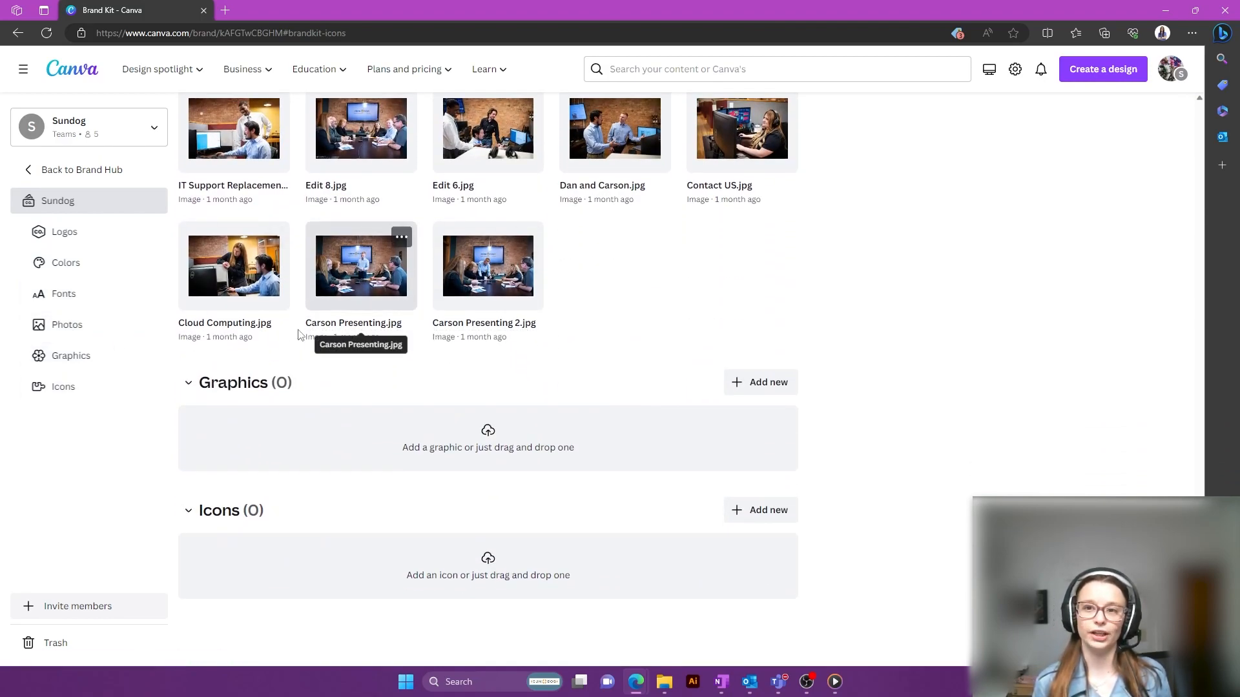
pyautogui.scroll(8, 901, 420)
pyautogui.scroll(15, 900, 420)
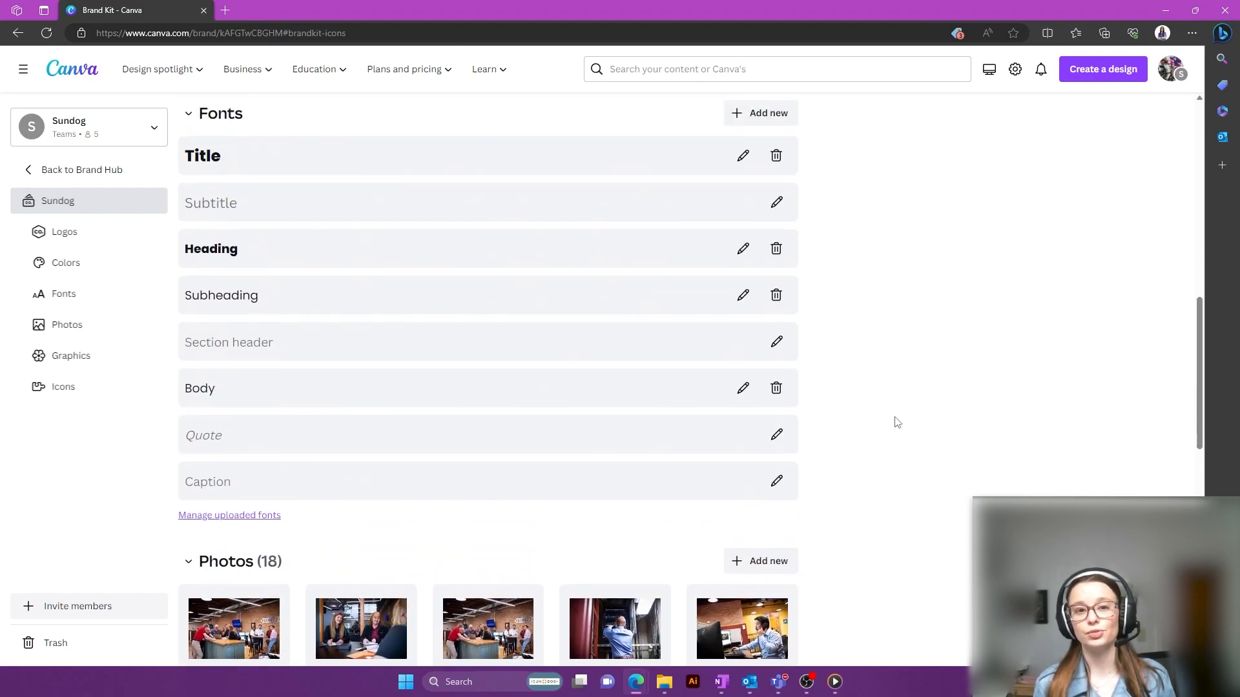